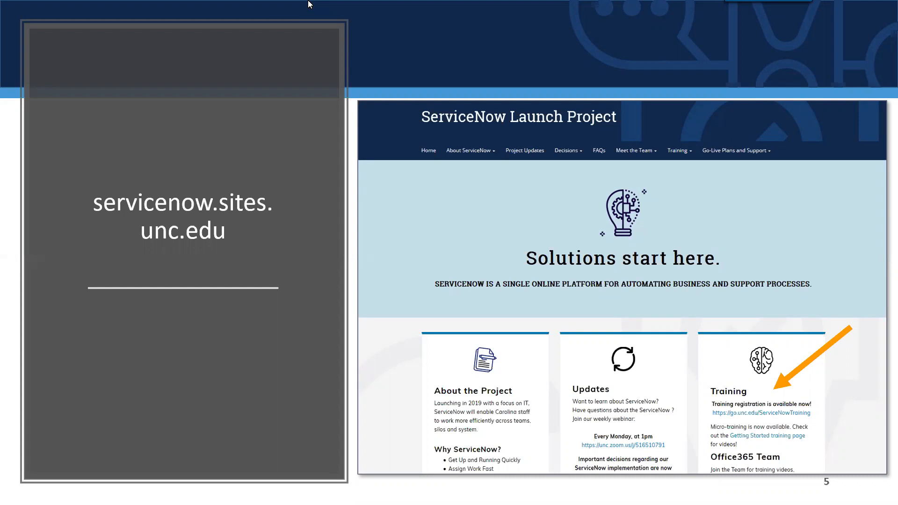
- Advance the slideshow past the agenda to slide 8 'Demonstration', then end the show
key("Right")
key("Right")
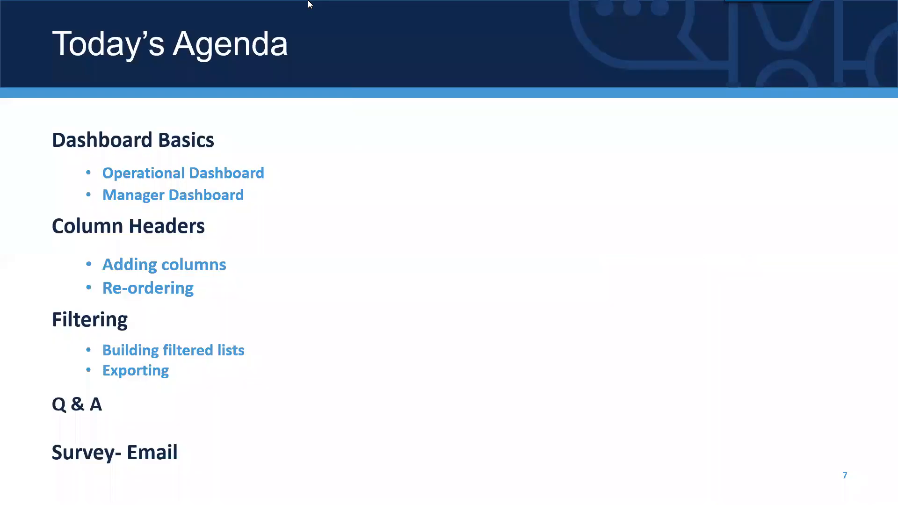
key("Right")
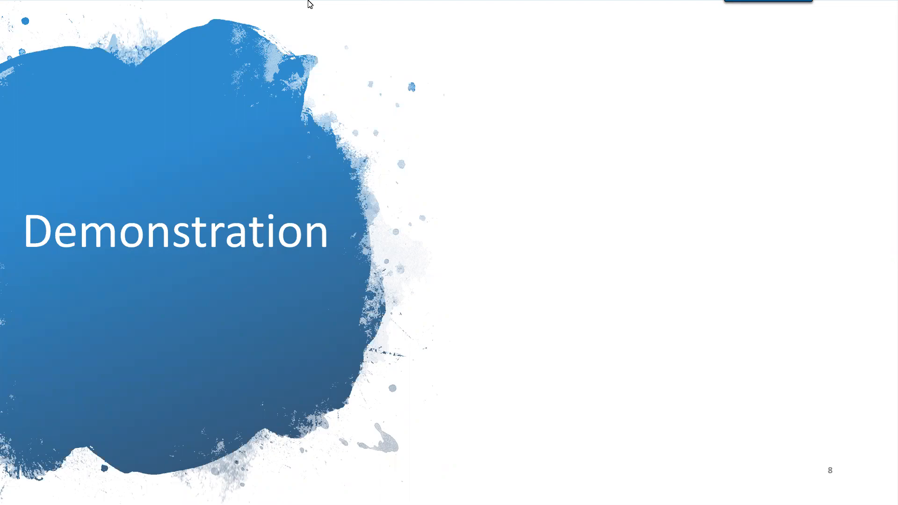
key("Escape")
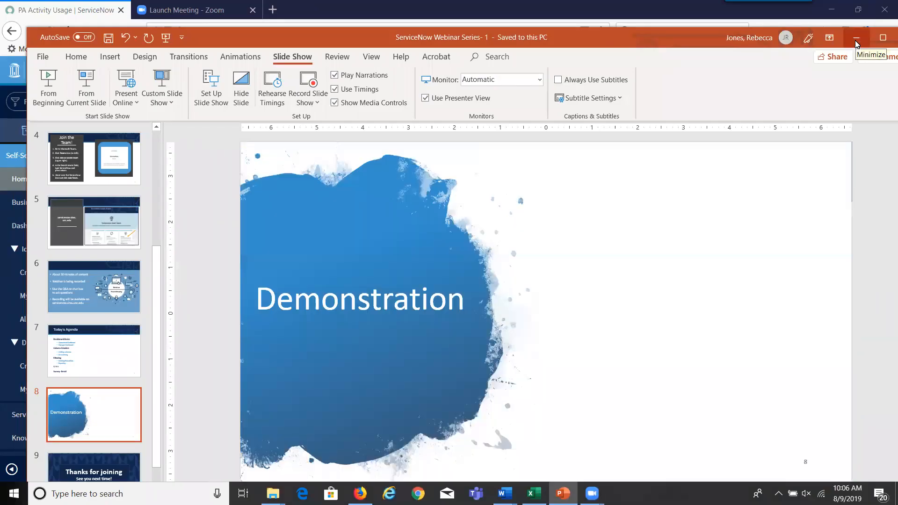
- Minimize PowerPoint and filter the ServiceNow application navigator by 'dashboard'
left_click(858, 39)
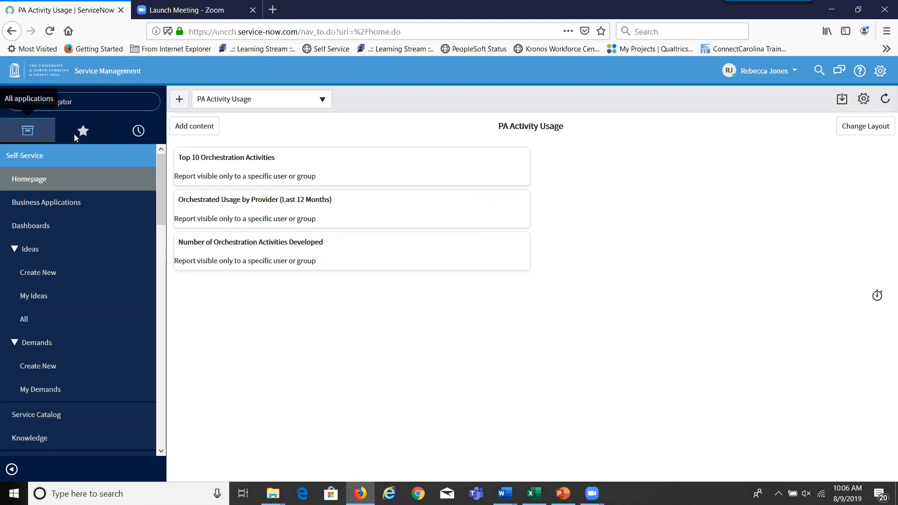
left_click(95, 100)
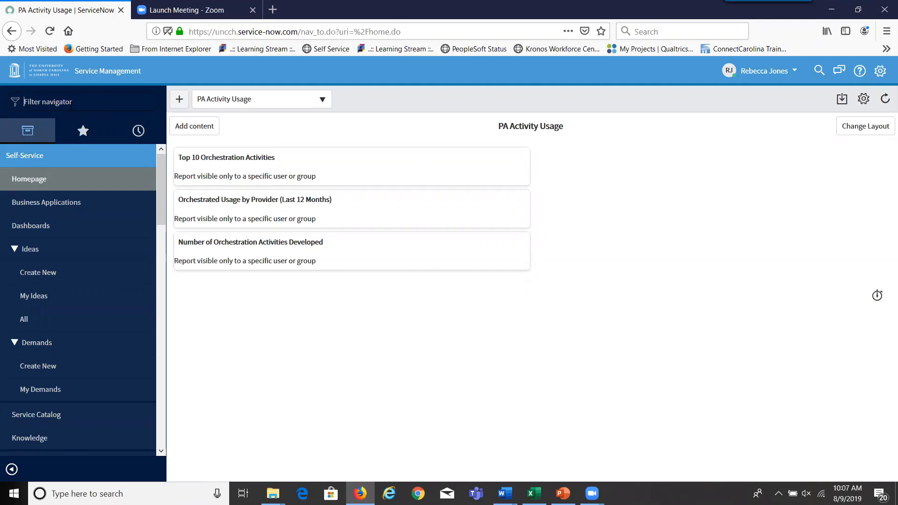
type("dashboard")
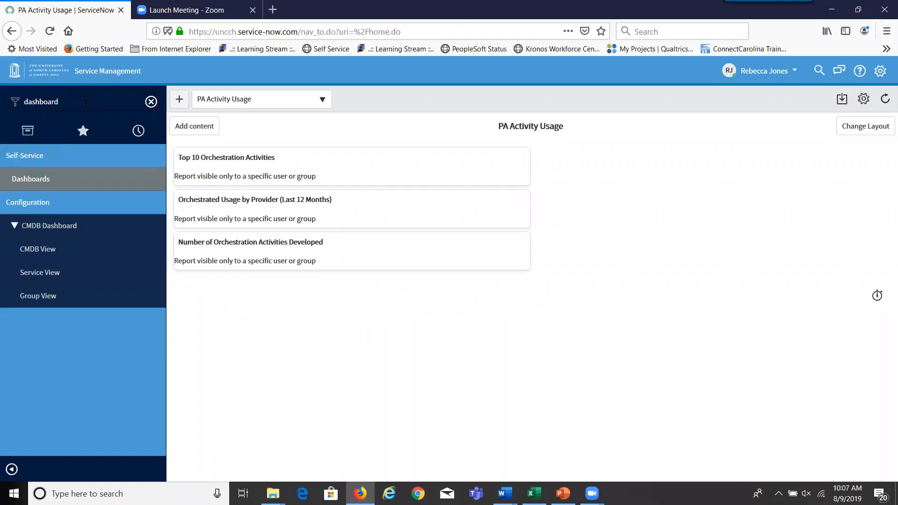
- Open the Manager Dashboard from the All tab of the dashboards overview
left_click(53, 179)
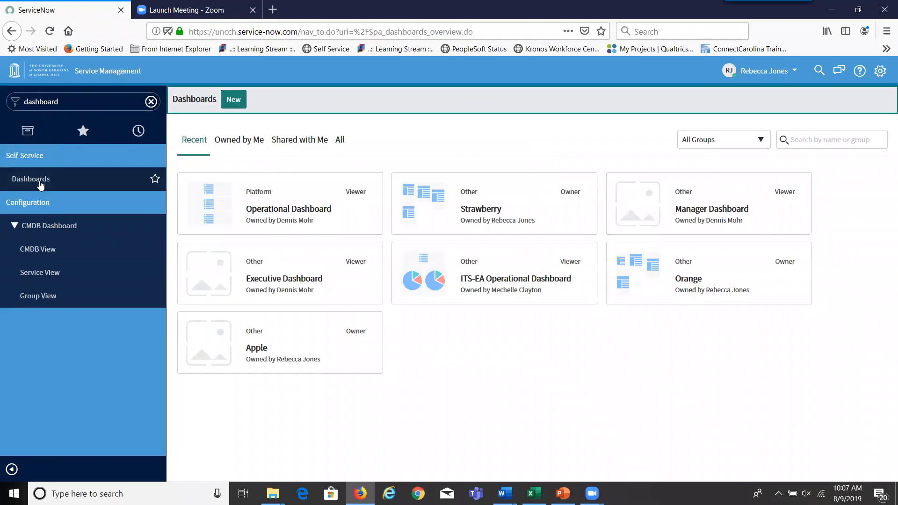
left_click(342, 147)
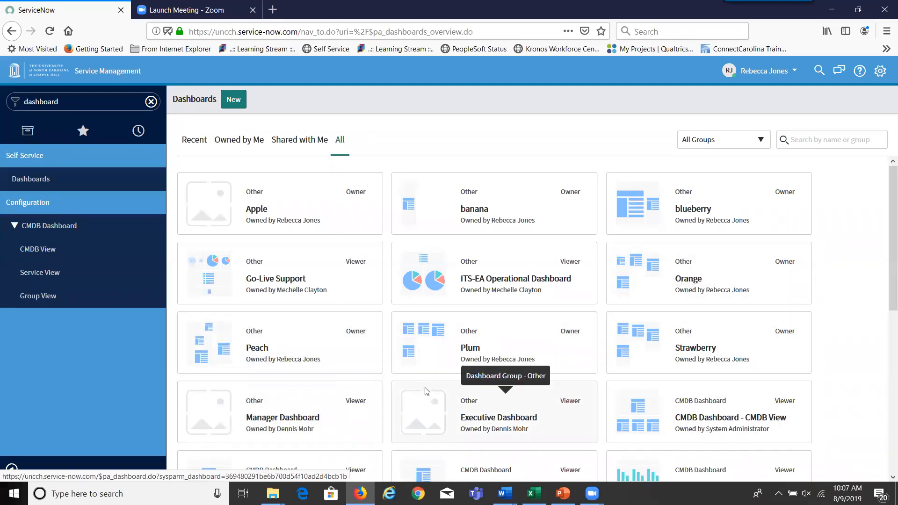
left_click(319, 415)
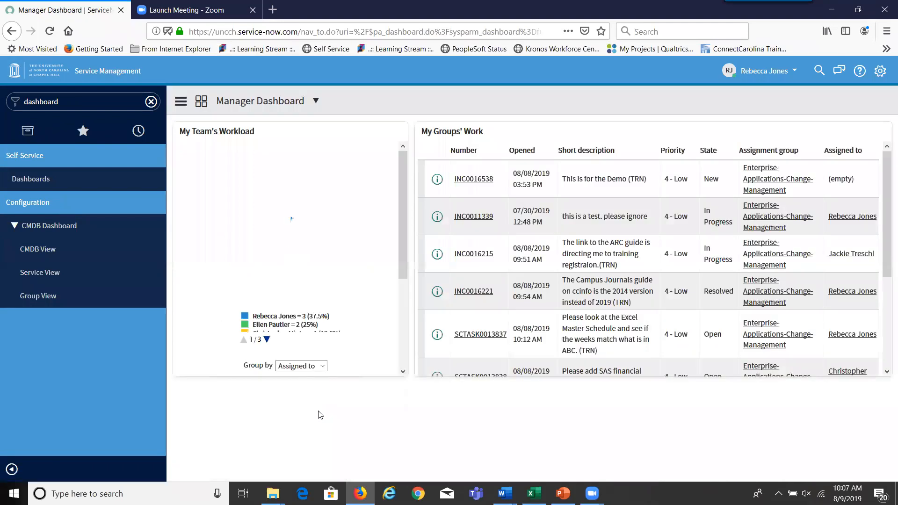
- View incident INC0016538 from My Groups' Work, then return to the PA Activity Usage home page
left_click(472, 183)
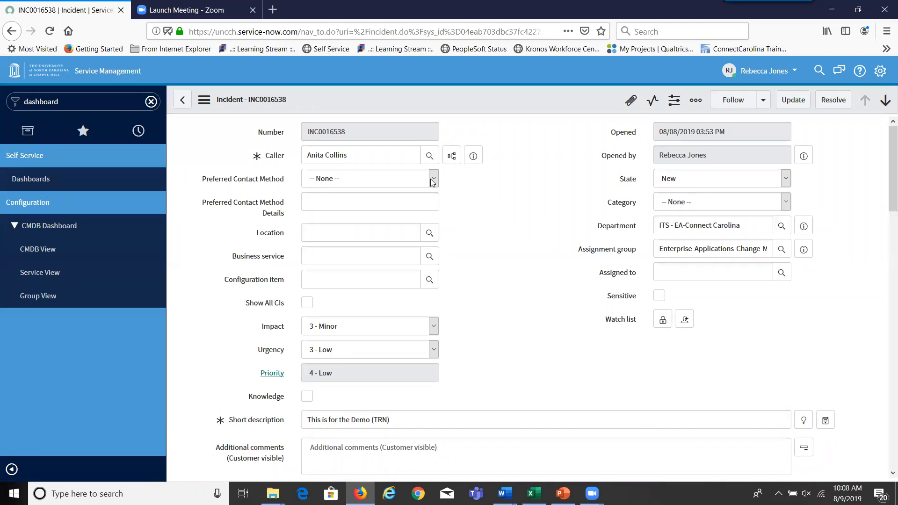
left_click(15, 73)
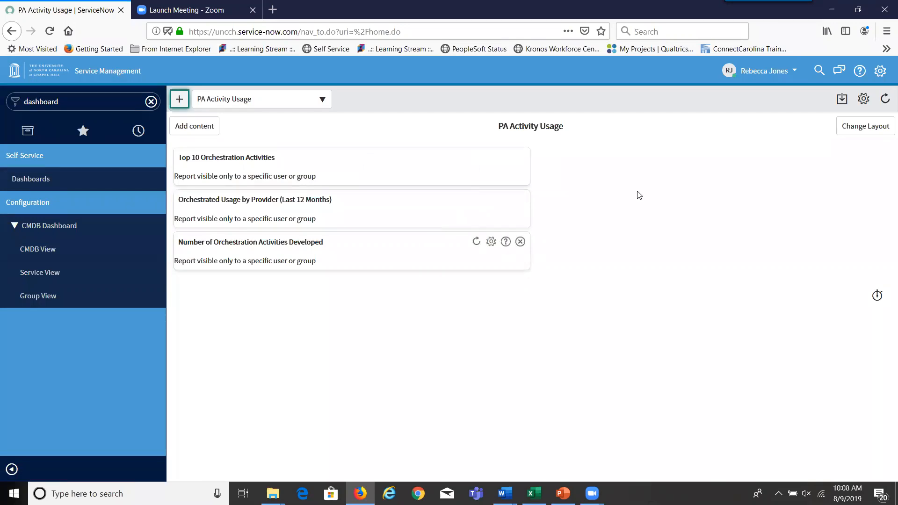
- Set the General Home setting to Dashboards instead of Homepages and close System Settings
left_click(881, 71)
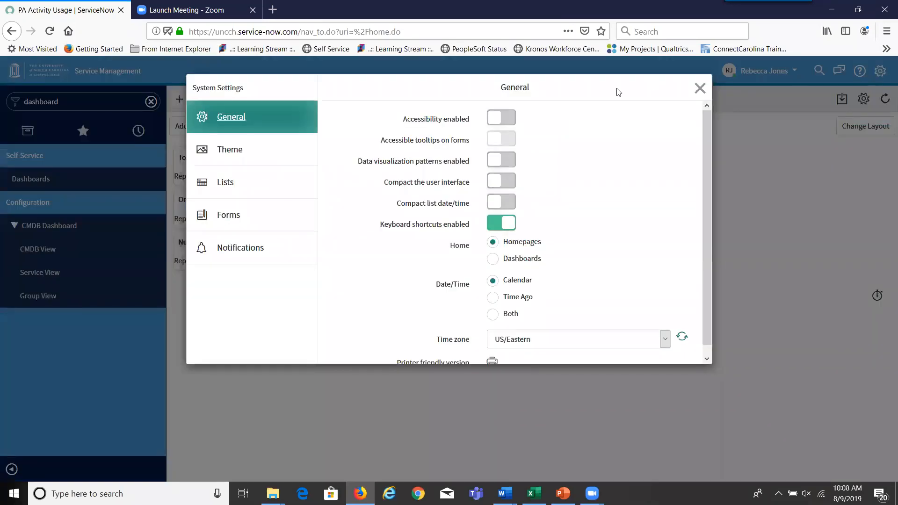
left_click(494, 260)
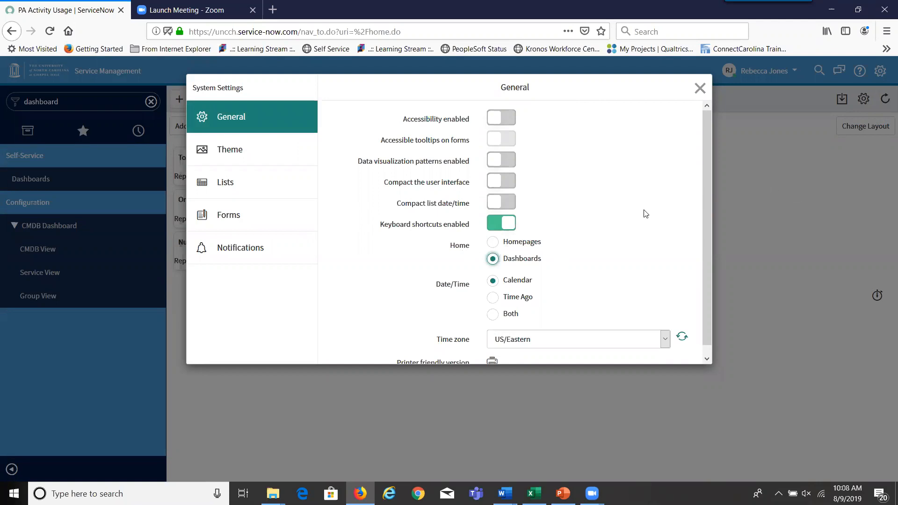
left_click(796, 173)
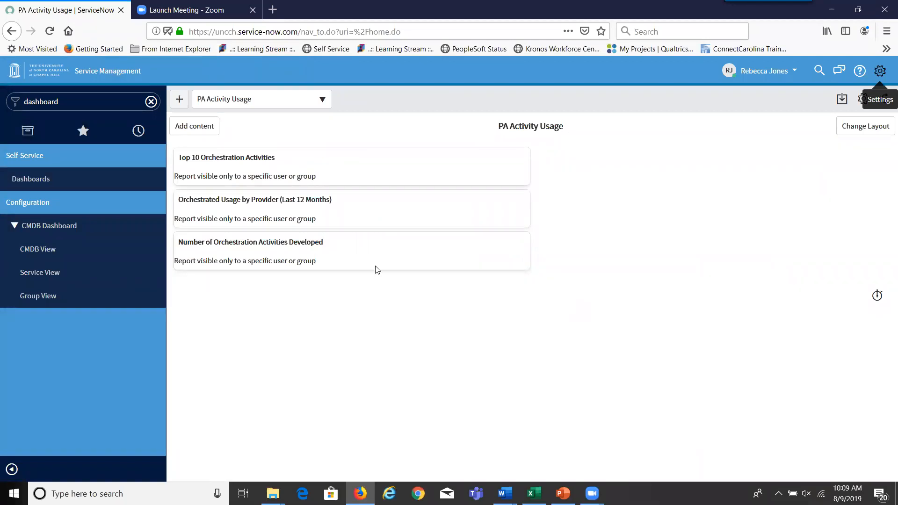
- Open the Operational Dashboard, view incident INC0011339, then return home to the Operational Dashboard
left_click(38, 184)
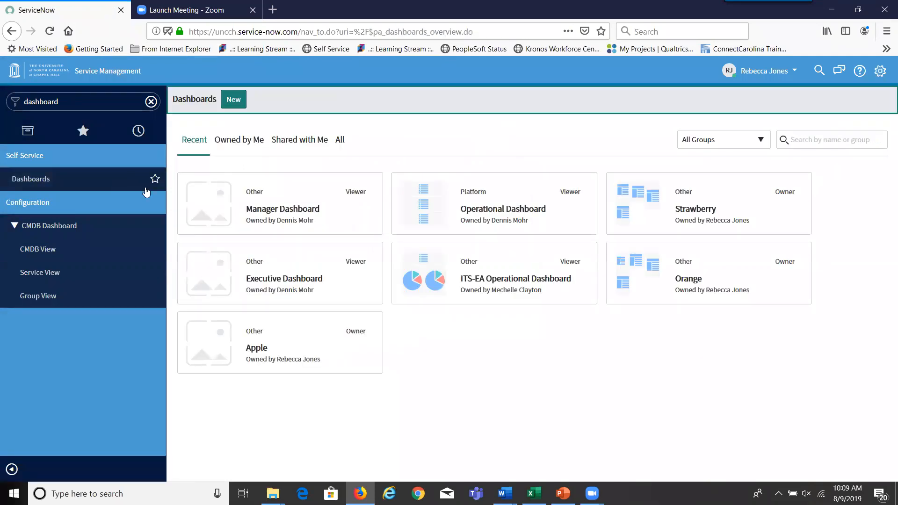
left_click(453, 200)
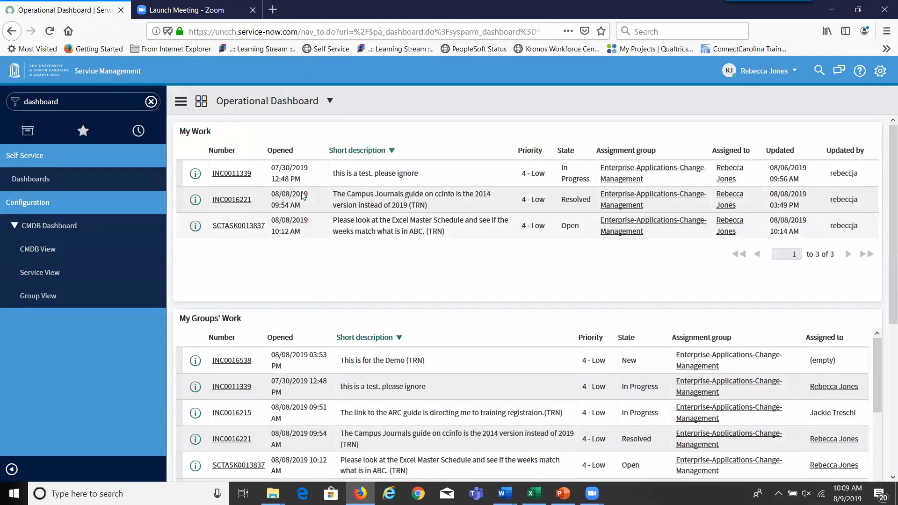
left_click(225, 175)
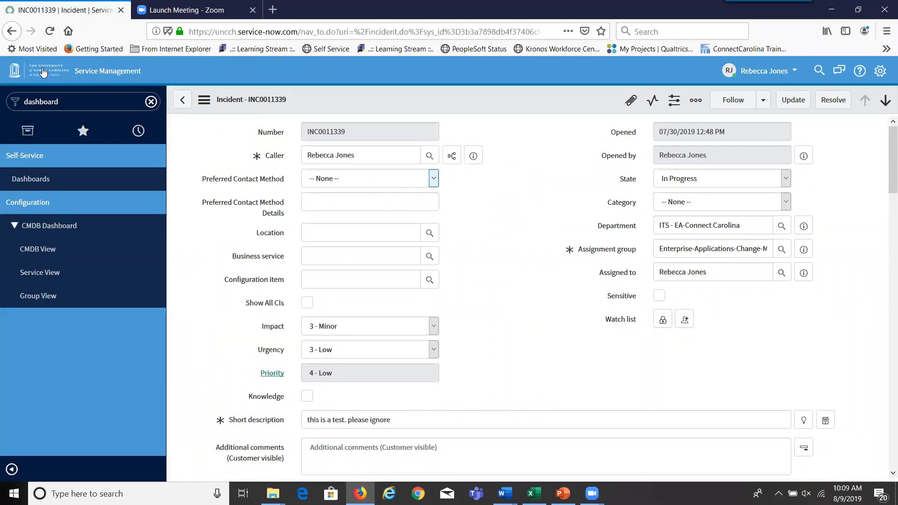
left_click(14, 71)
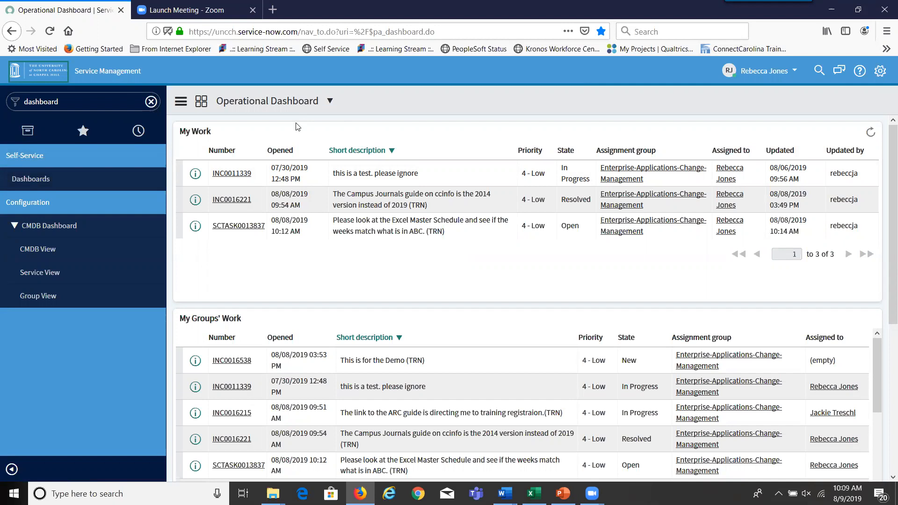
left_click(28, 132)
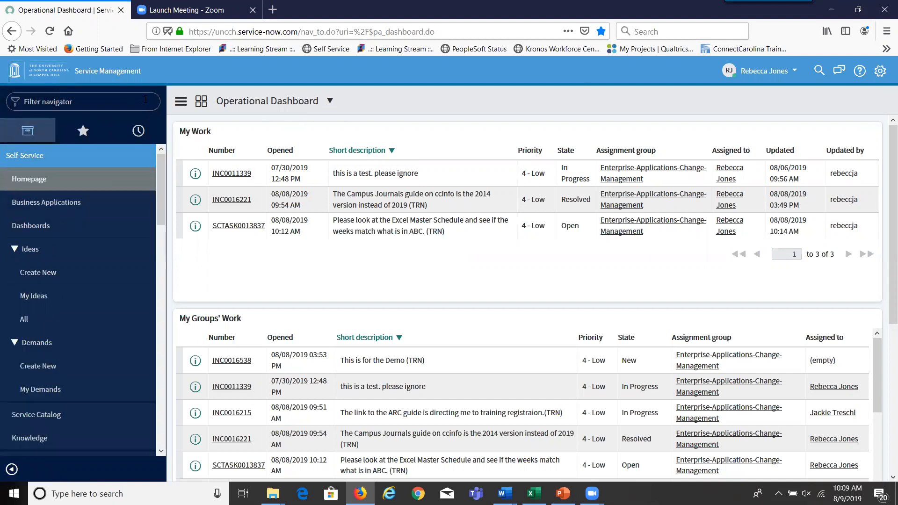
left_click(80, 108)
type("dash")
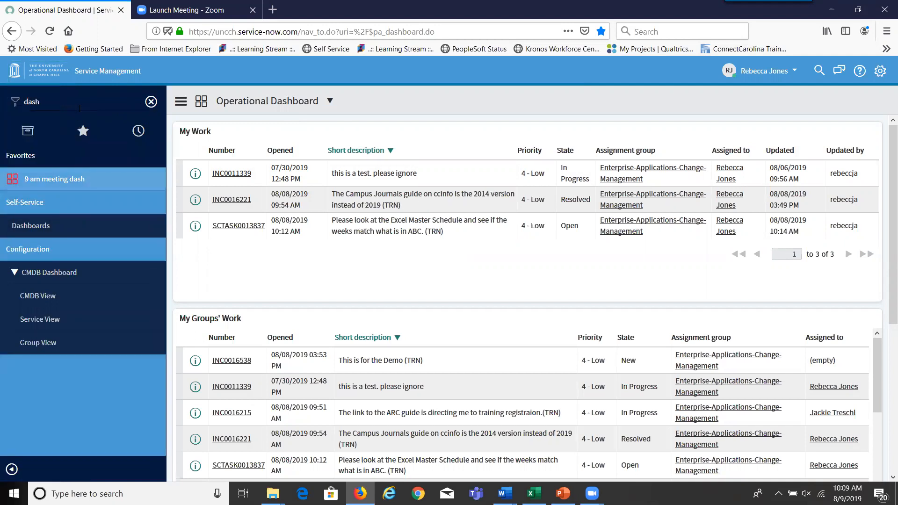
type("board")
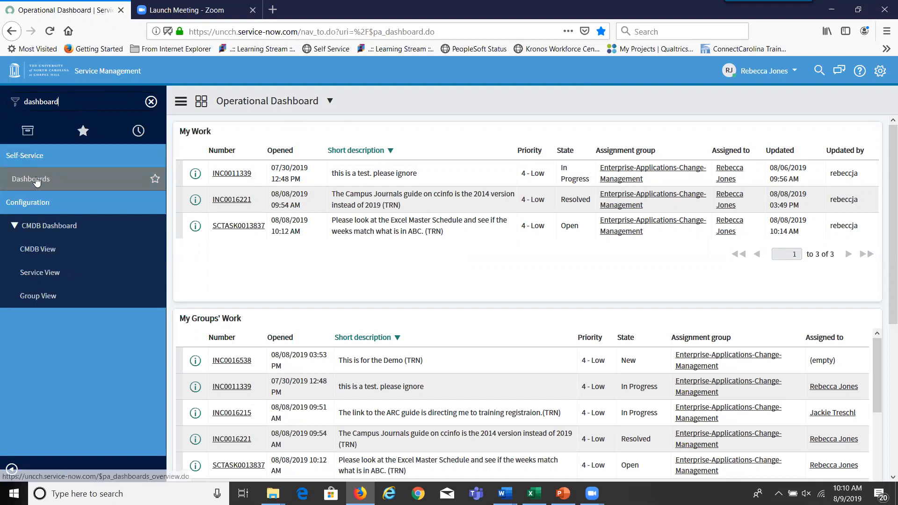
left_click(37, 180)
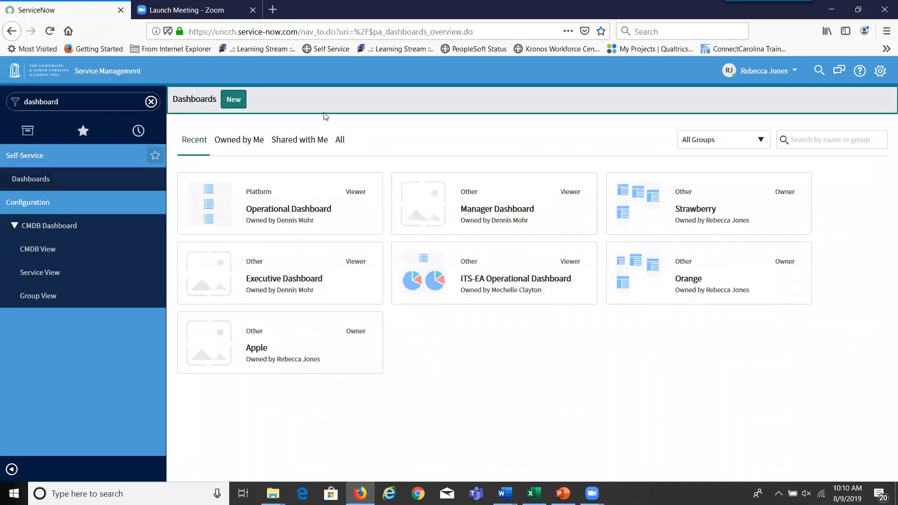
left_click(340, 141)
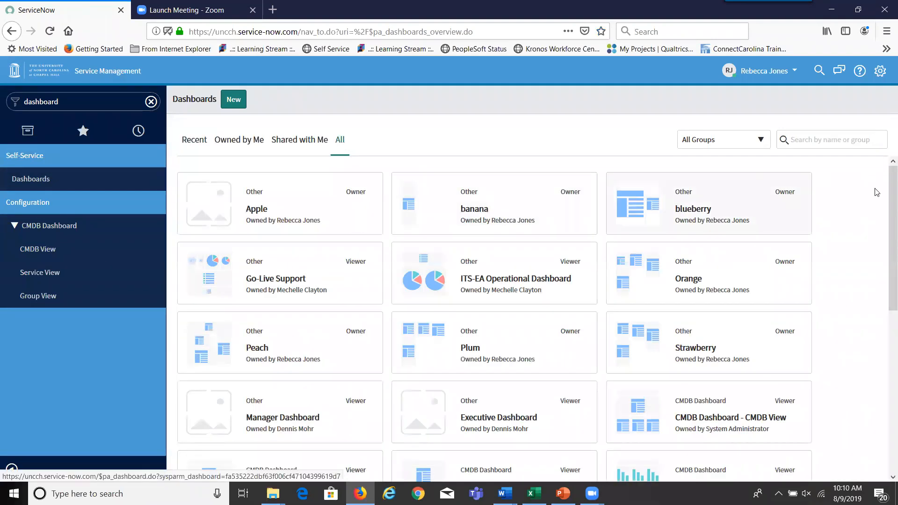
scroll(886, 224, "down", 3)
left_click_drag(884, 261, 884, 385)
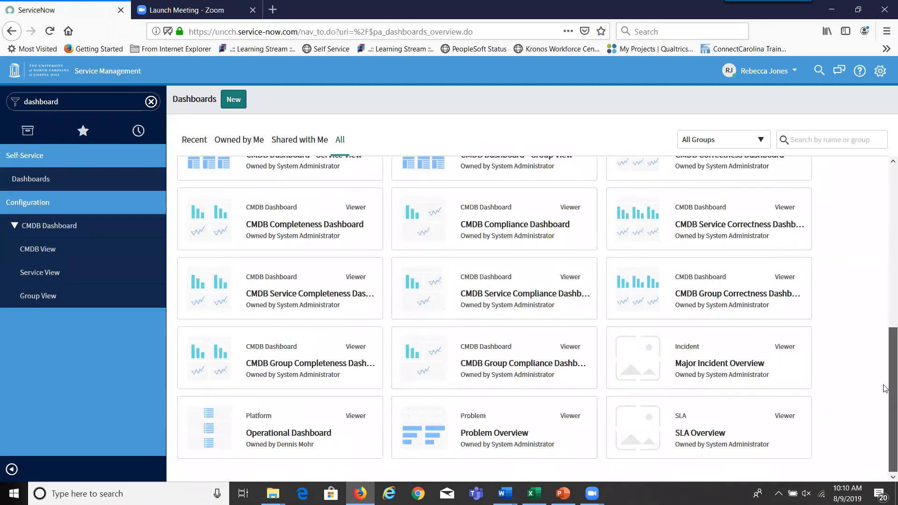
left_click(275, 443)
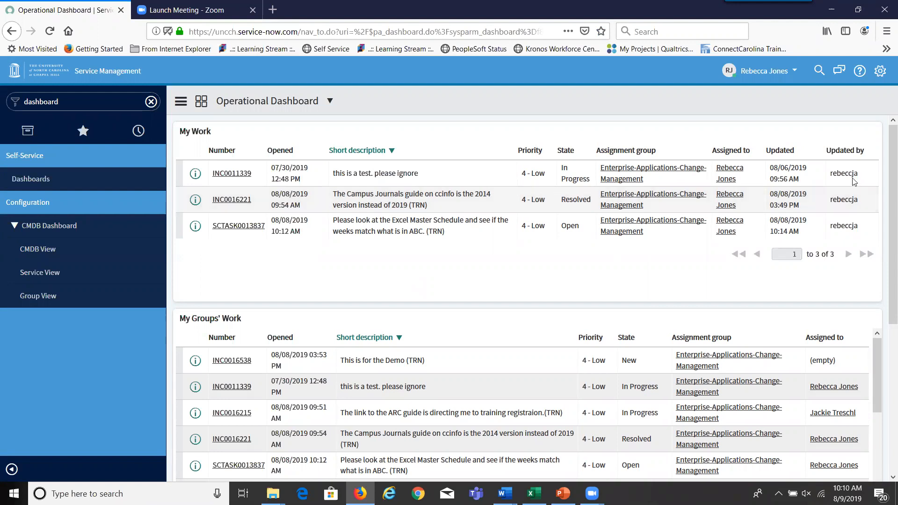
- Scroll to Group Membership and list the 6 members of Enterprise-Applications-Change-Management
left_click_drag(885, 181, 885, 377)
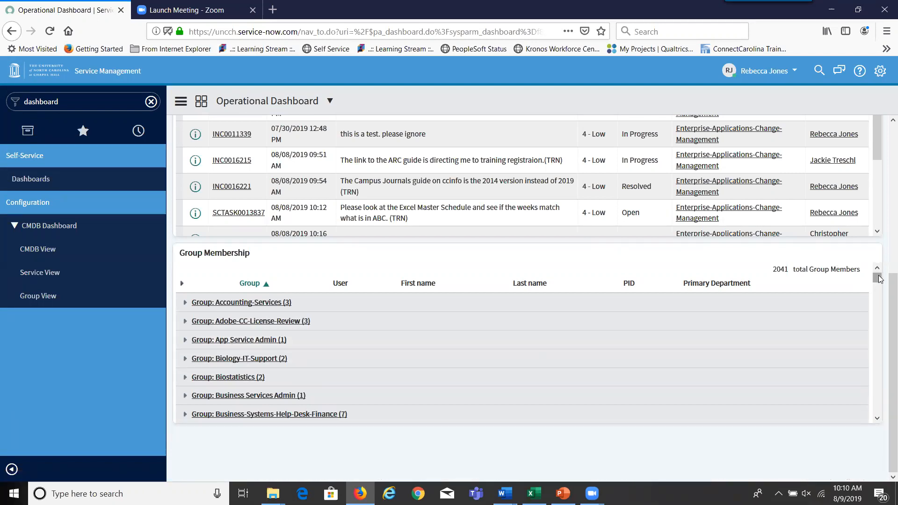
left_click_drag(877, 280, 878, 336)
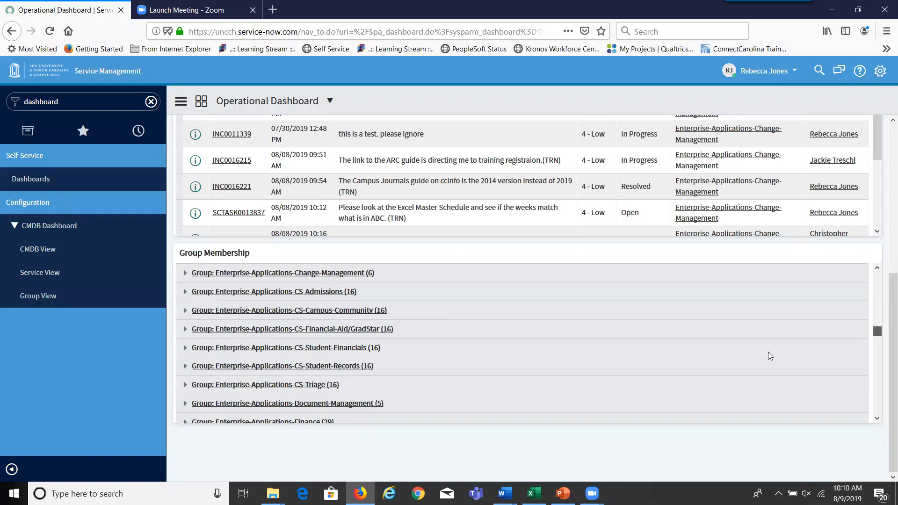
left_click(353, 275)
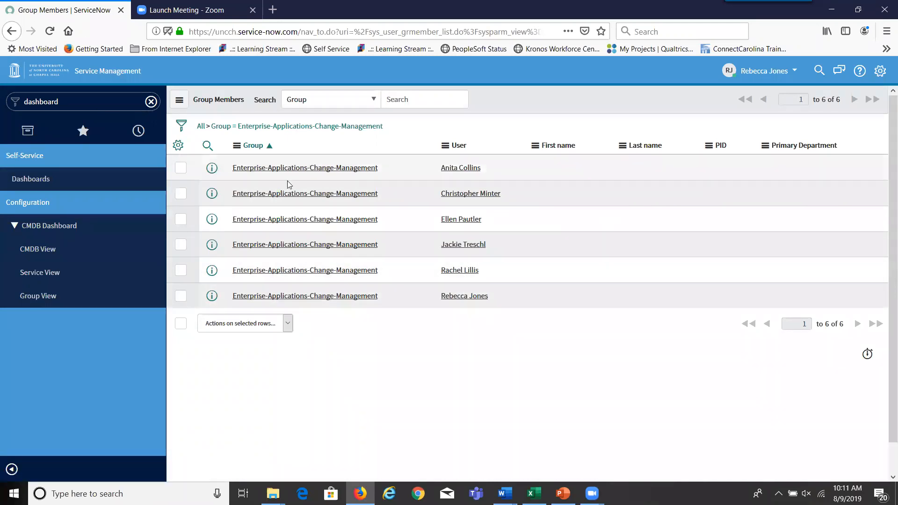
- Return to the Operational Dashboard and sort My Groups' Work by Short description, descending
left_click(12, 32)
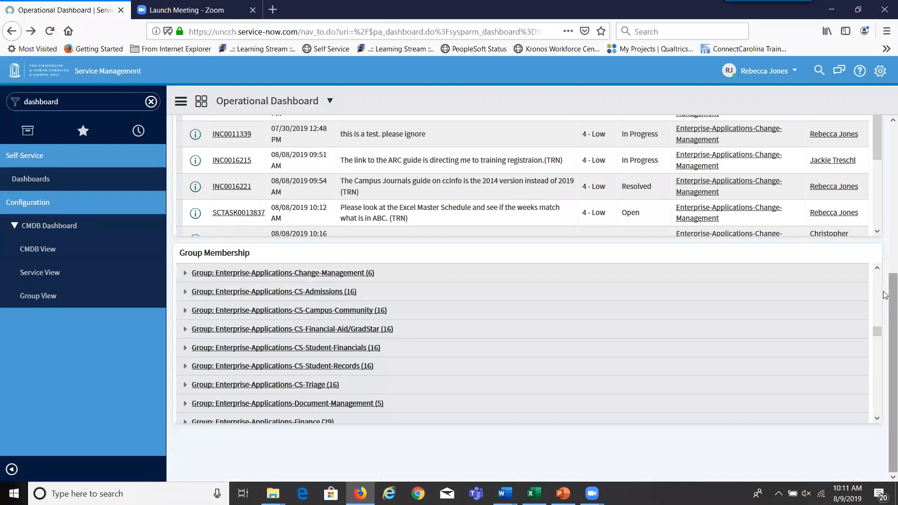
left_click_drag(885, 293, 883, 202)
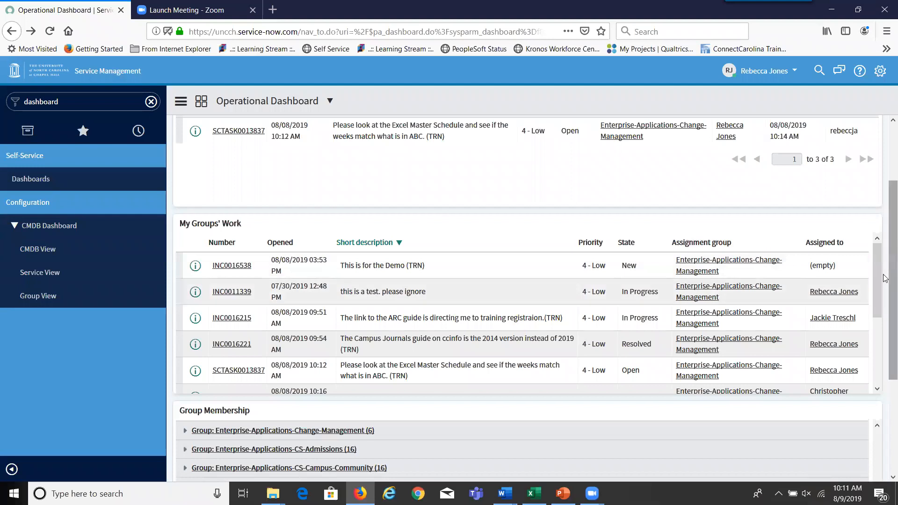
left_click_drag(878, 279, 876, 369)
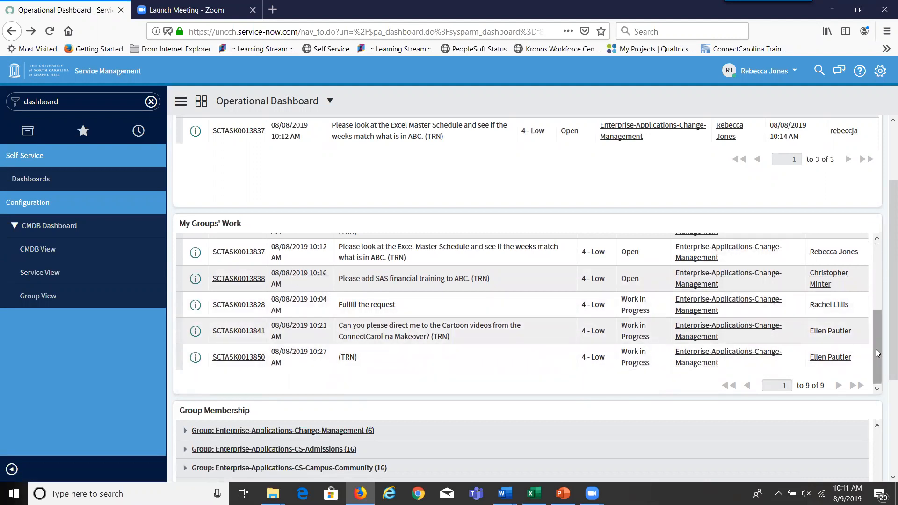
left_click_drag(876, 349, 875, 277)
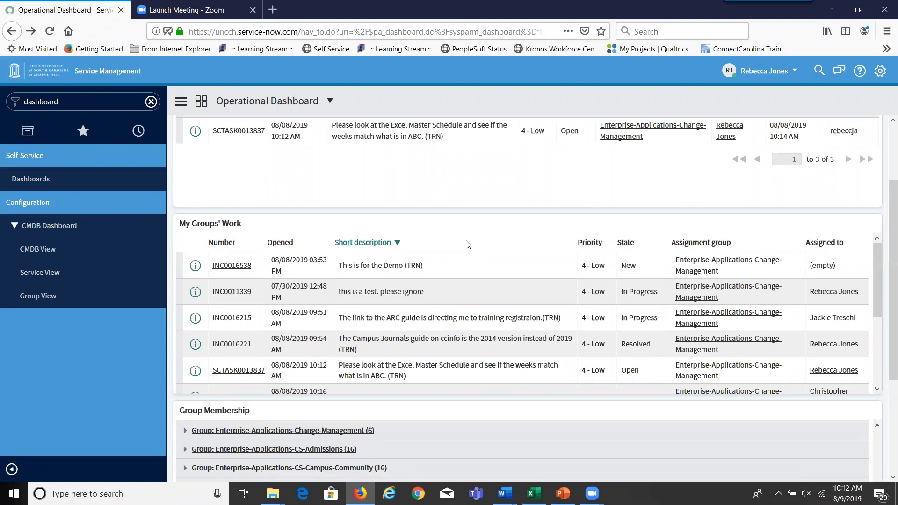
left_click(397, 243)
left_click(397, 243)
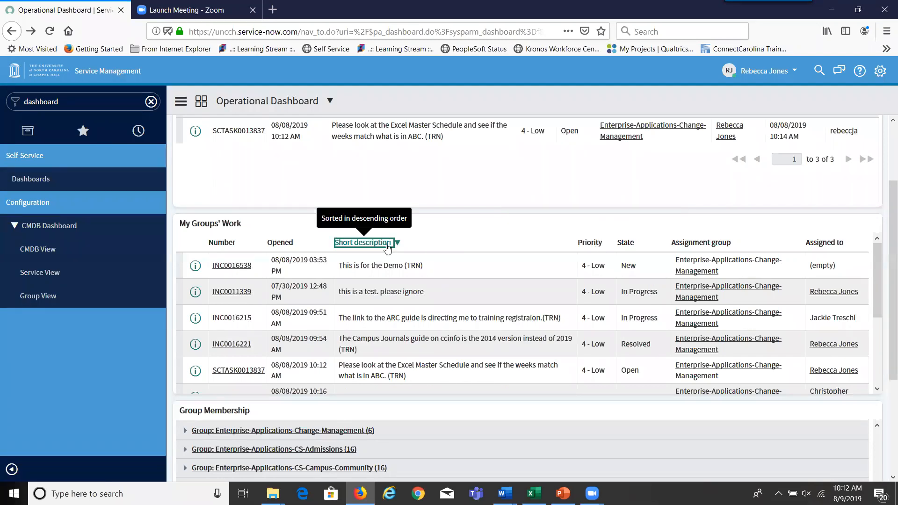
right_click(284, 246)
mouse_move(312, 335)
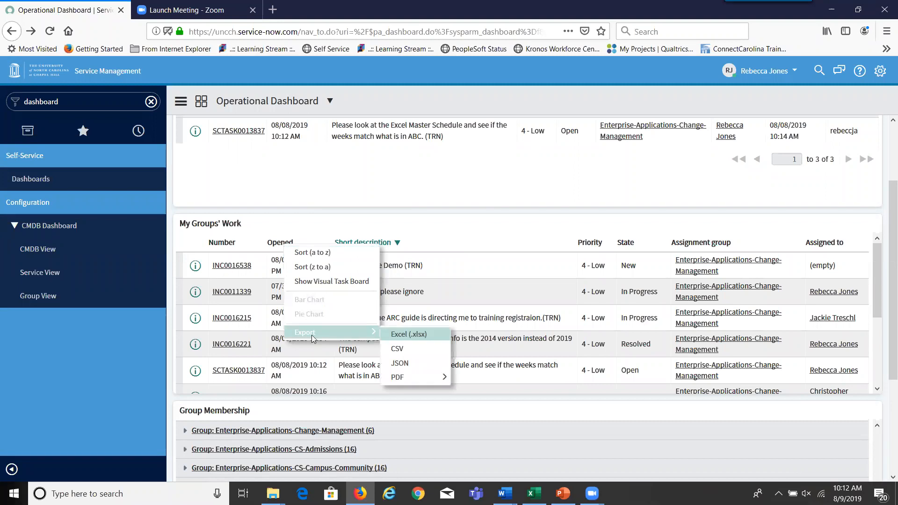
mouse_move(398, 377)
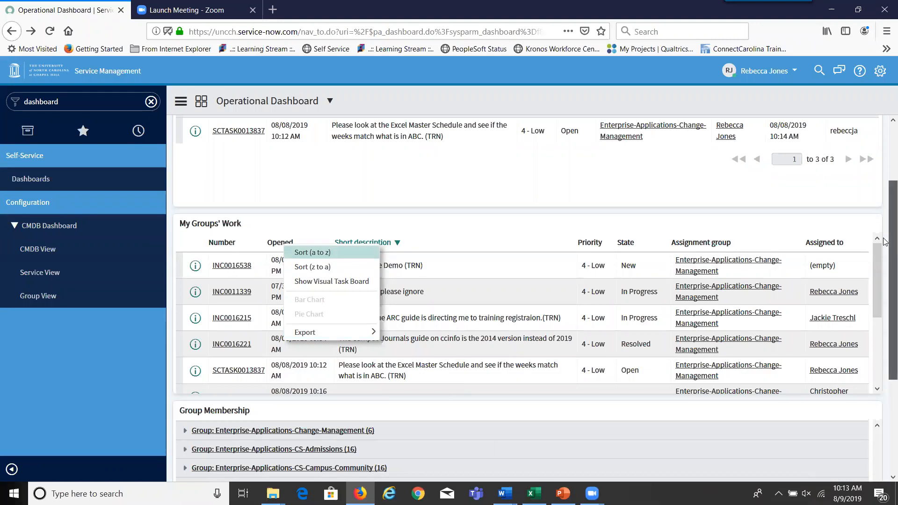
scroll(886, 246, "up", 2)
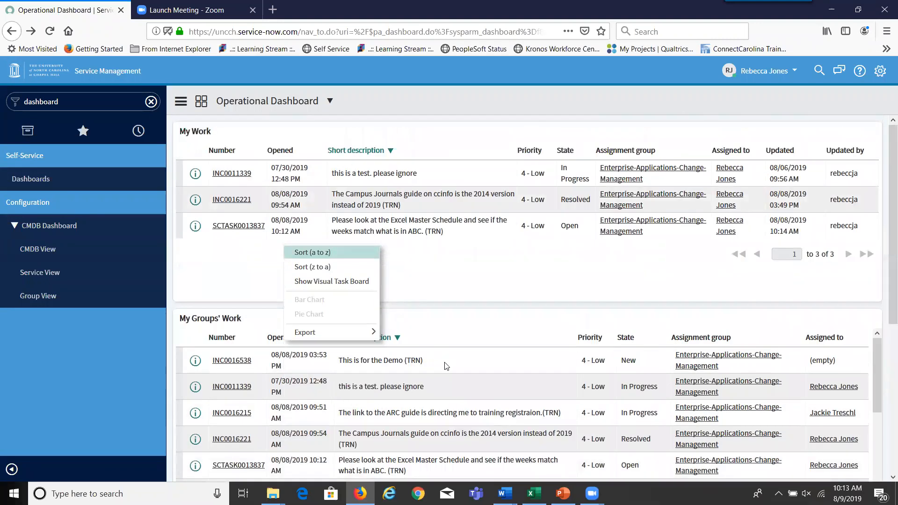
mouse_move(380, 328)
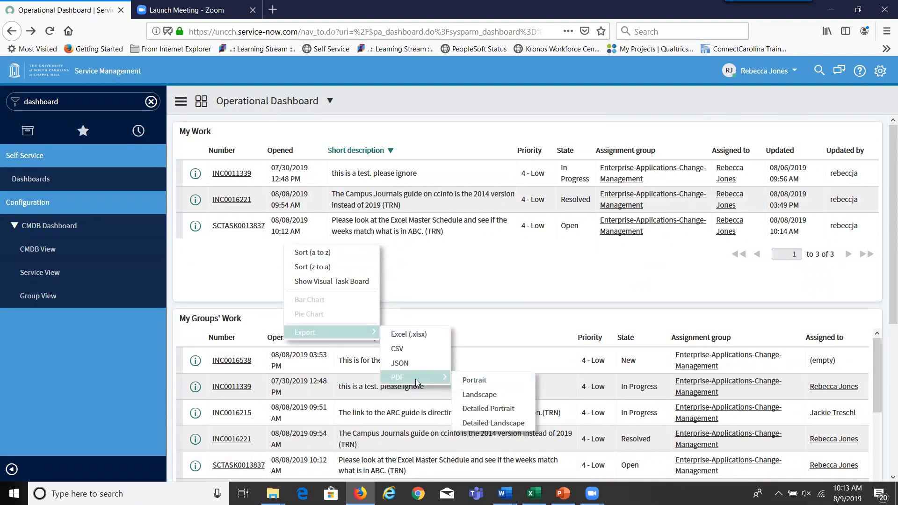
left_click(473, 382)
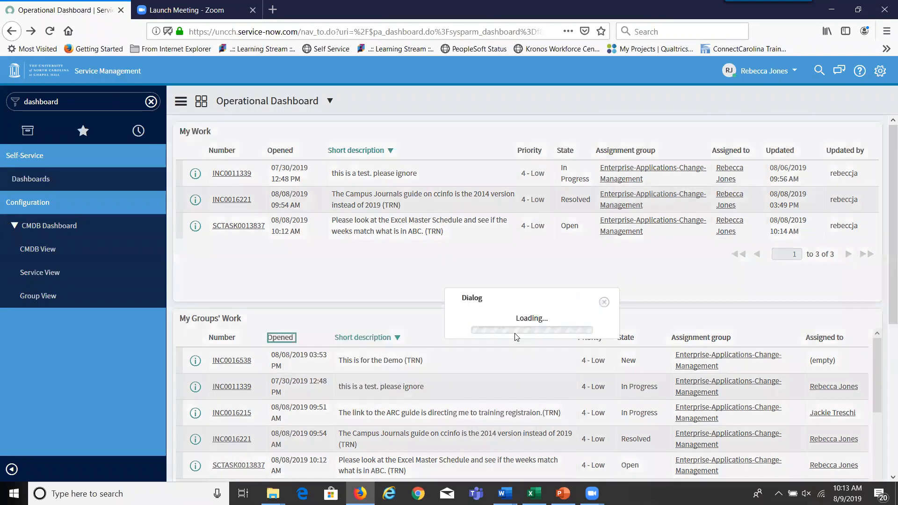
left_click(553, 344)
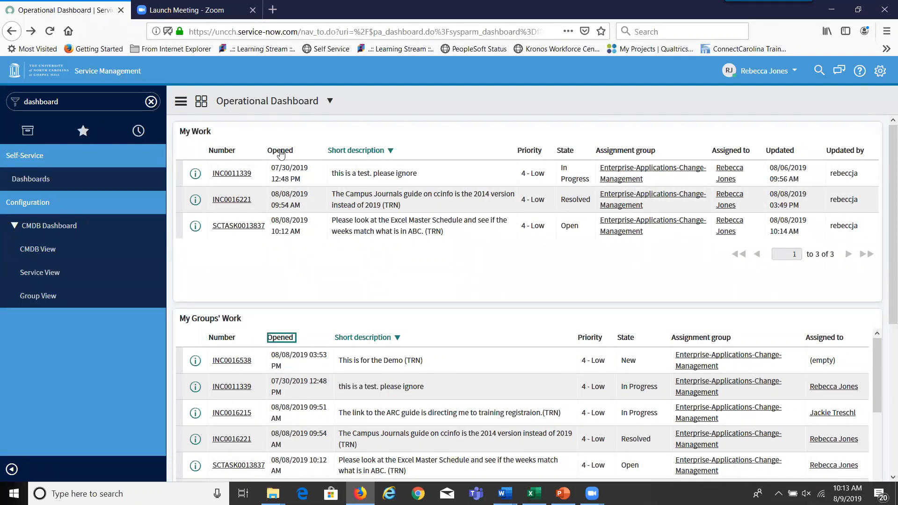
- Favorite the Operational Dashboard via Dashboard controls and show the navigator's favorites list
mouse_move(315, 173)
left_click(186, 102)
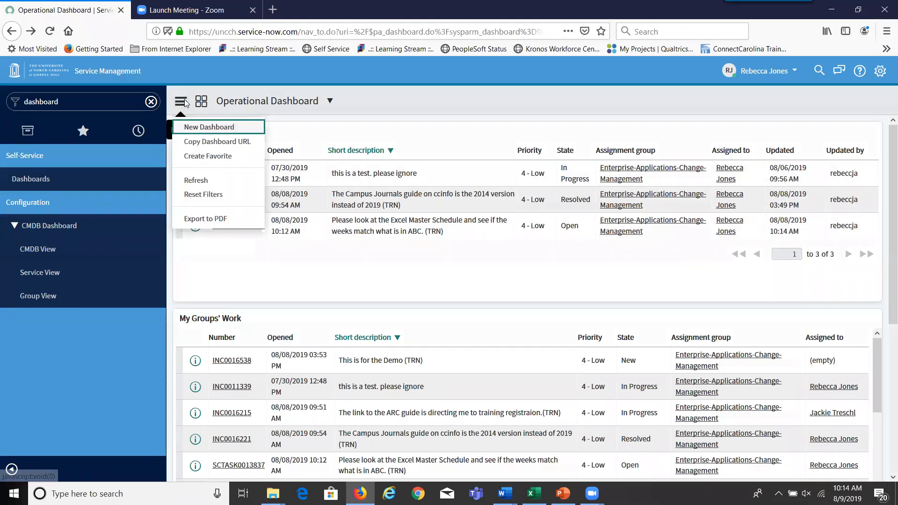
left_click(201, 157)
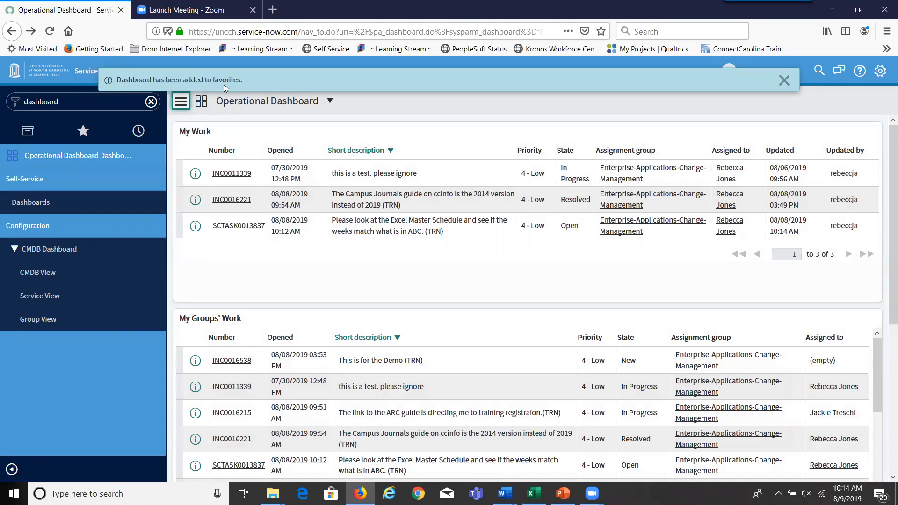
left_click(83, 133)
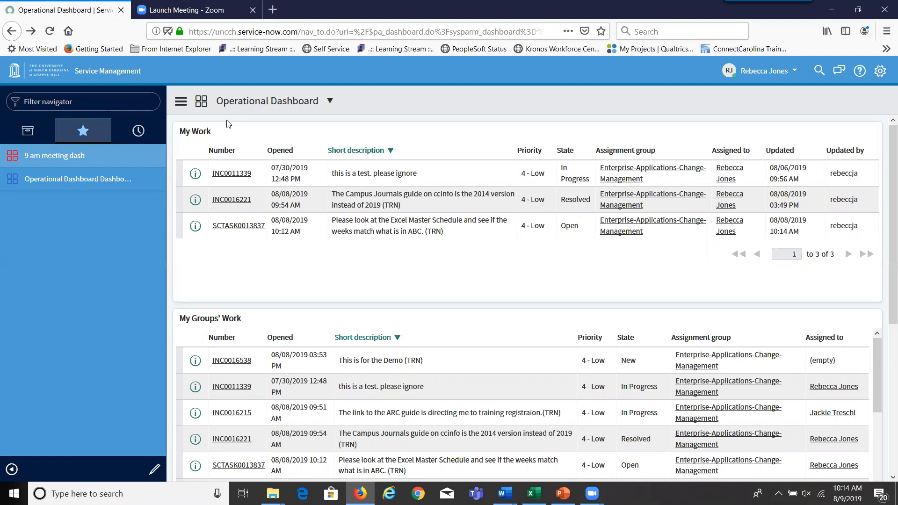
- Reopen the dashboards overview, list All dashboards, and open the Manager Dashboard
left_click(203, 107)
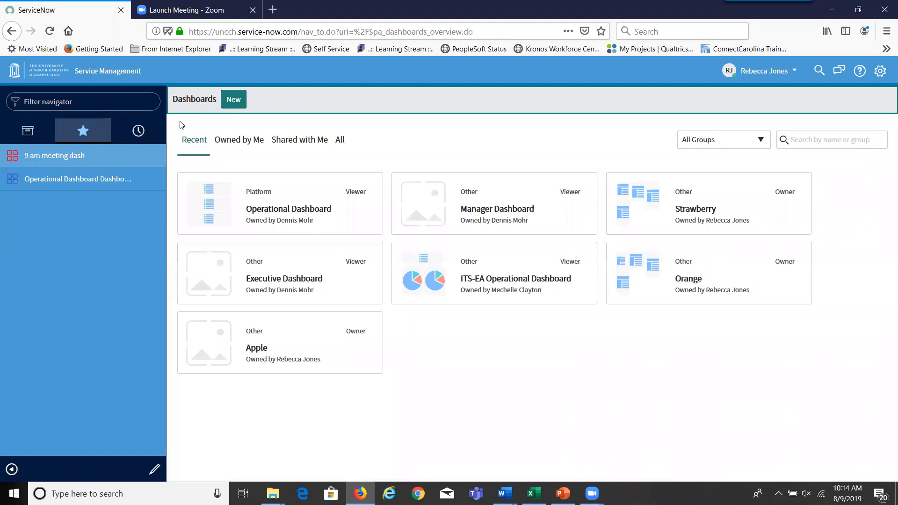
left_click(40, 181)
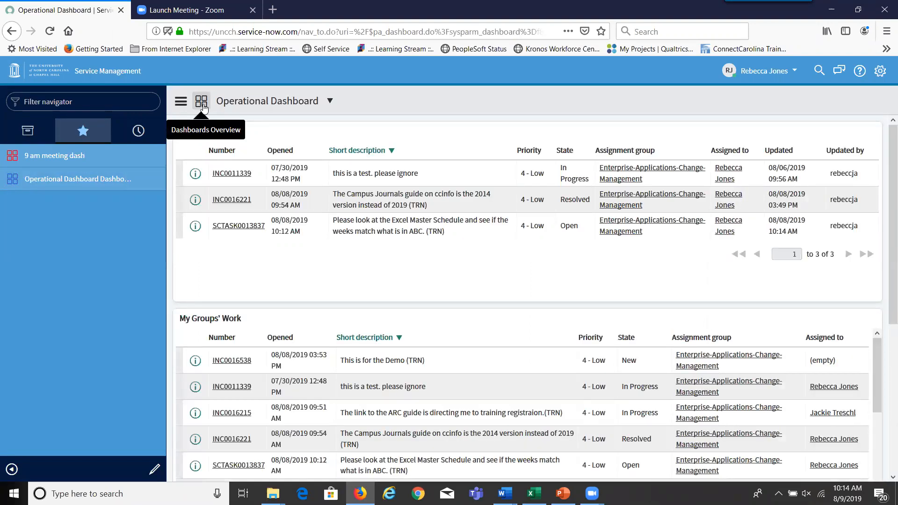
left_click(202, 107)
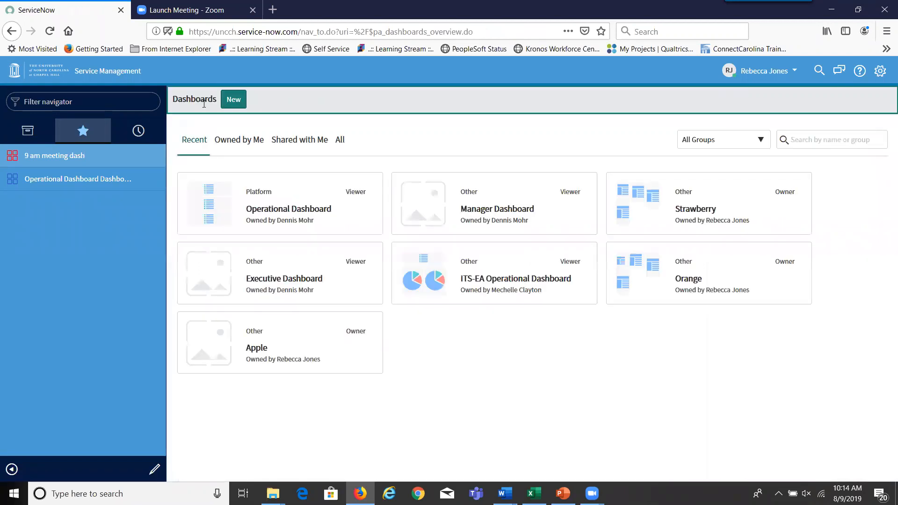
left_click(341, 140)
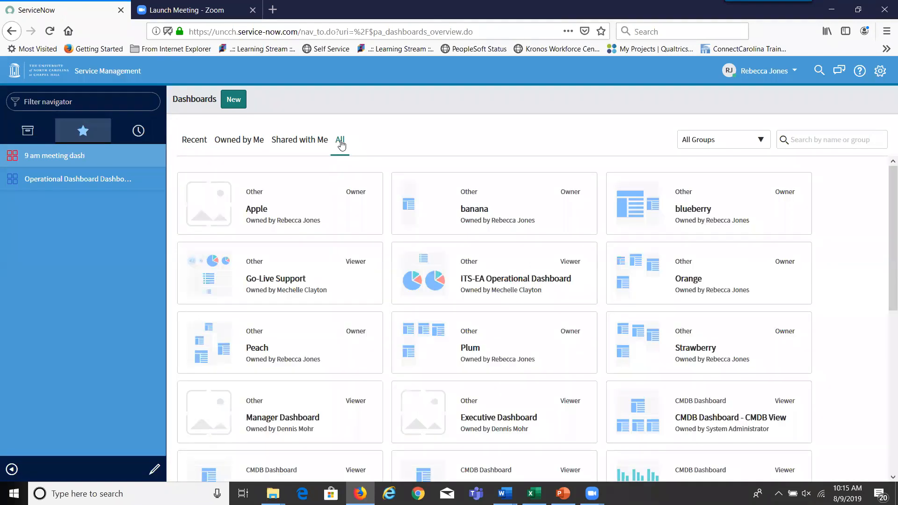
left_click(285, 410)
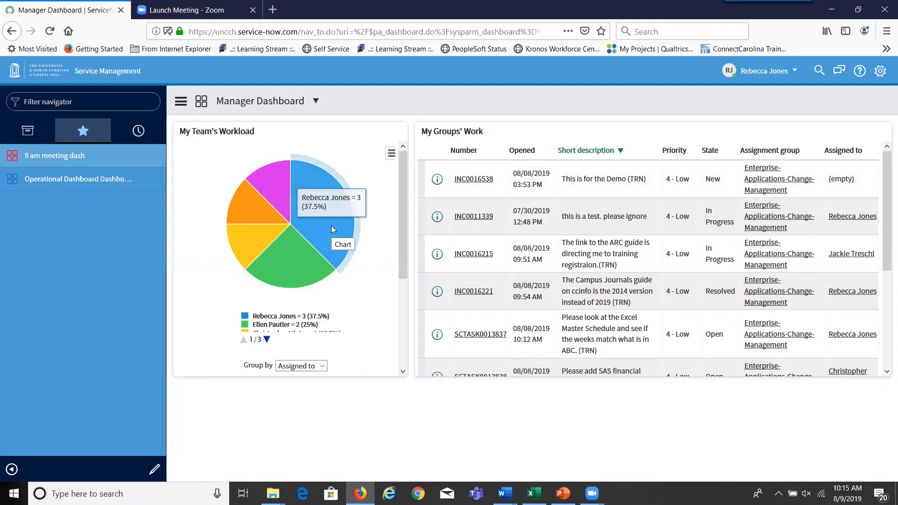
- Scroll the Manager Dashboard and sort My Groups' Work by Short description, descending
mouse_move(335, 223)
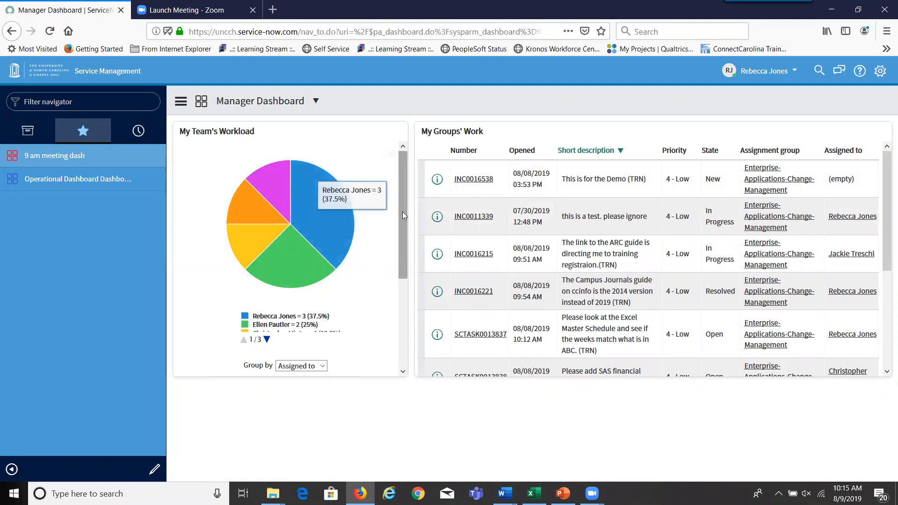
scroll(403, 234, "down", 2)
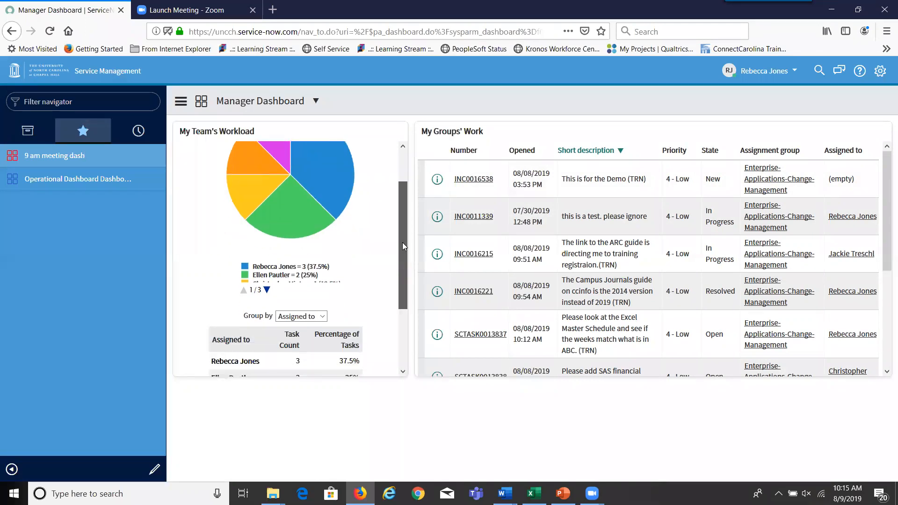
left_click_drag(404, 267, 404, 338)
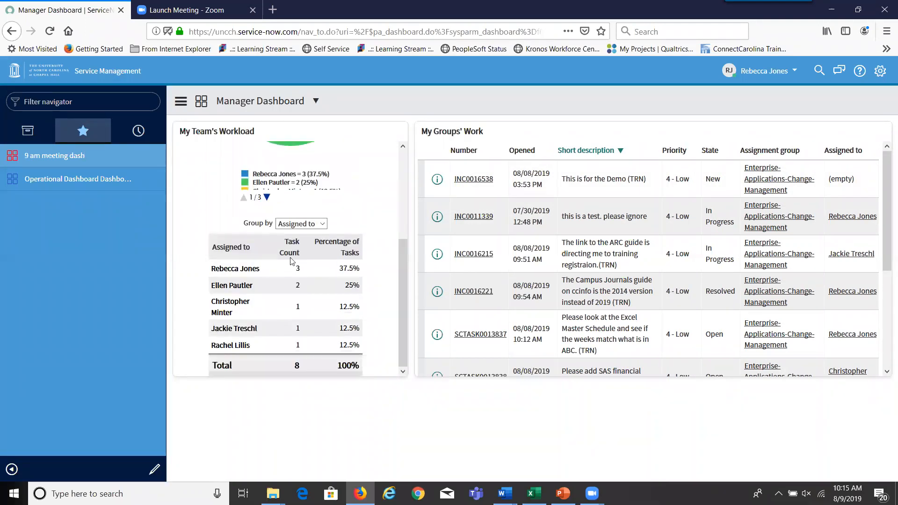
left_click_drag(402, 270, 399, 181)
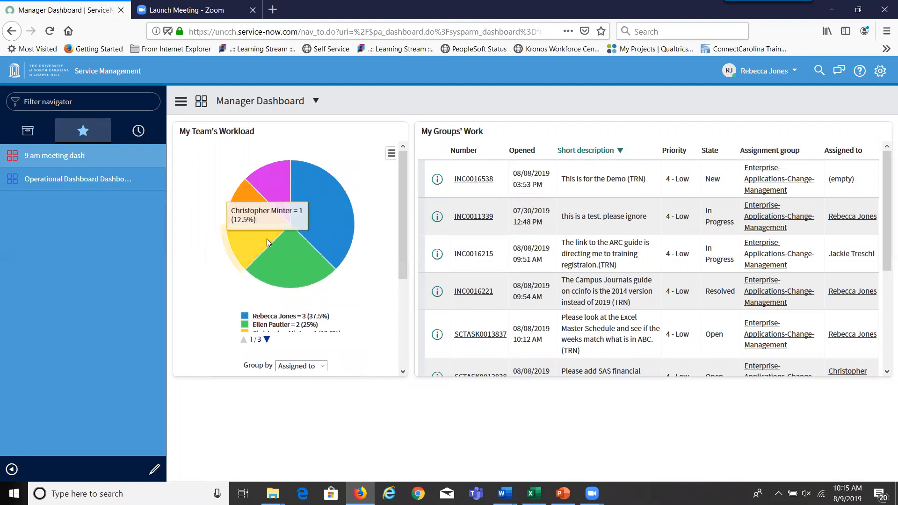
right_click(268, 338)
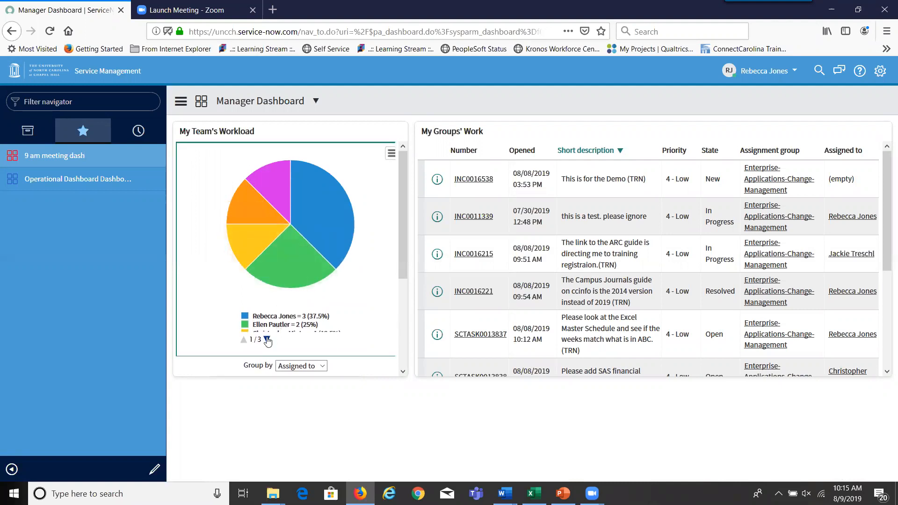
left_click(390, 262)
left_click_drag(405, 258, 401, 281)
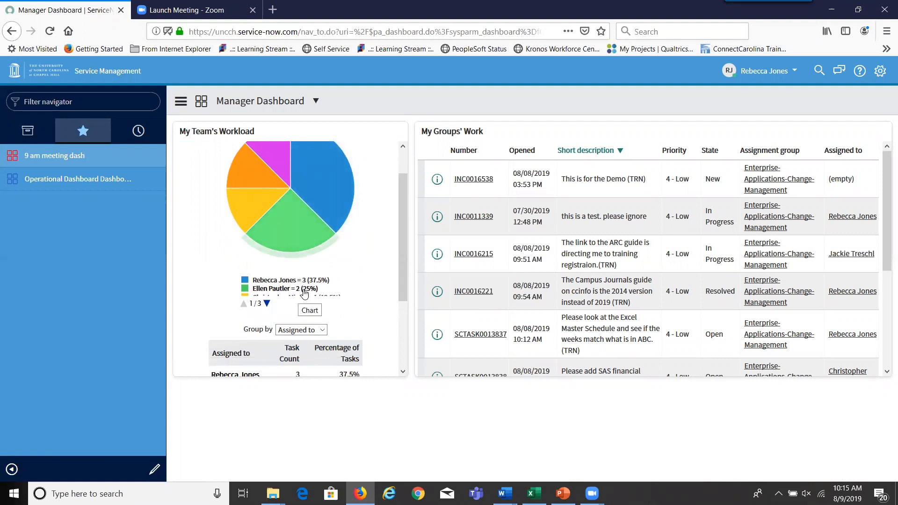
- Page the workload legend, list the largest slice's tasks, then return to the dashboard
left_click(267, 305)
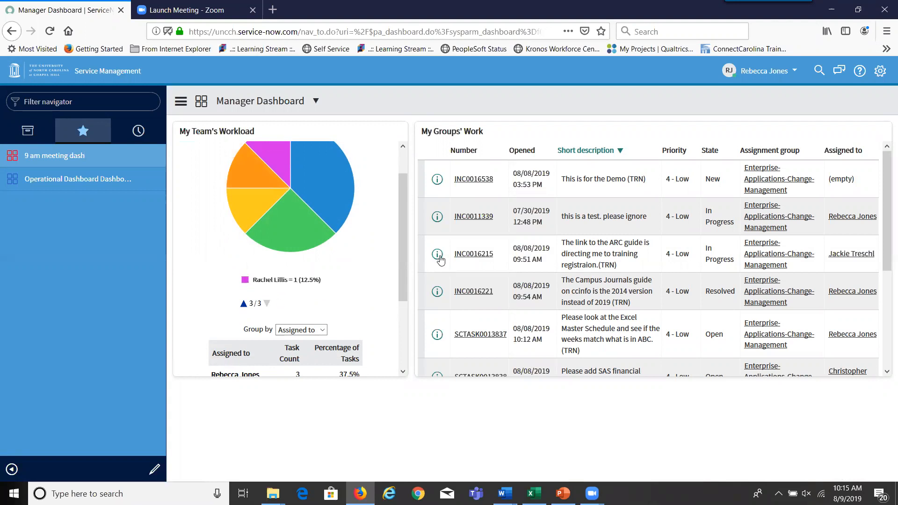
left_click_drag(403, 257, 405, 234)
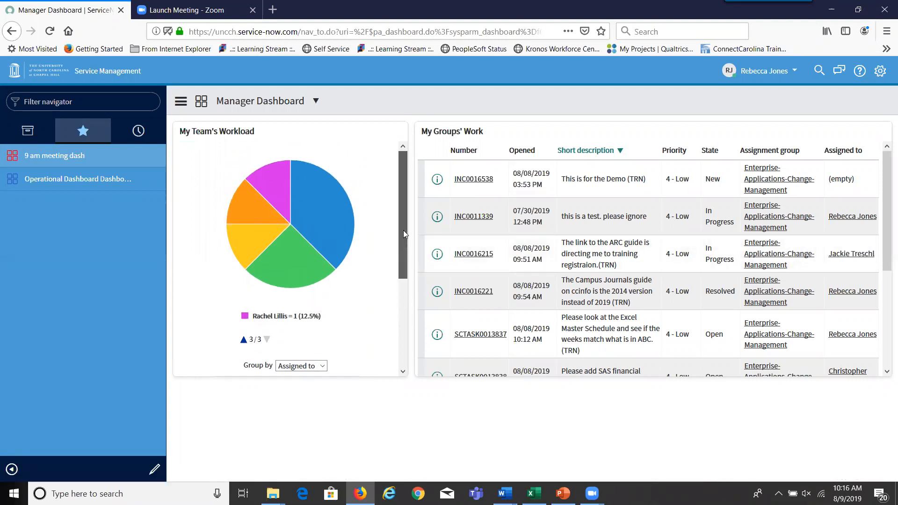
left_click(340, 218)
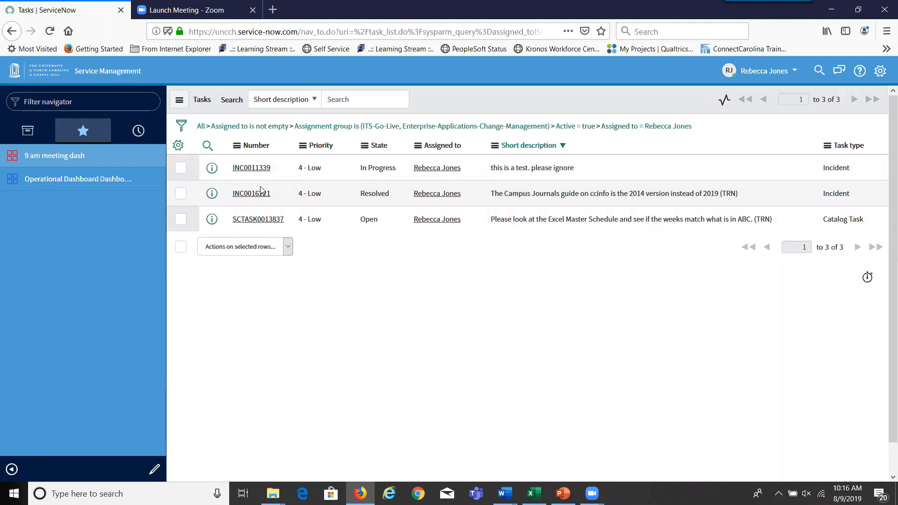
left_click(18, 35)
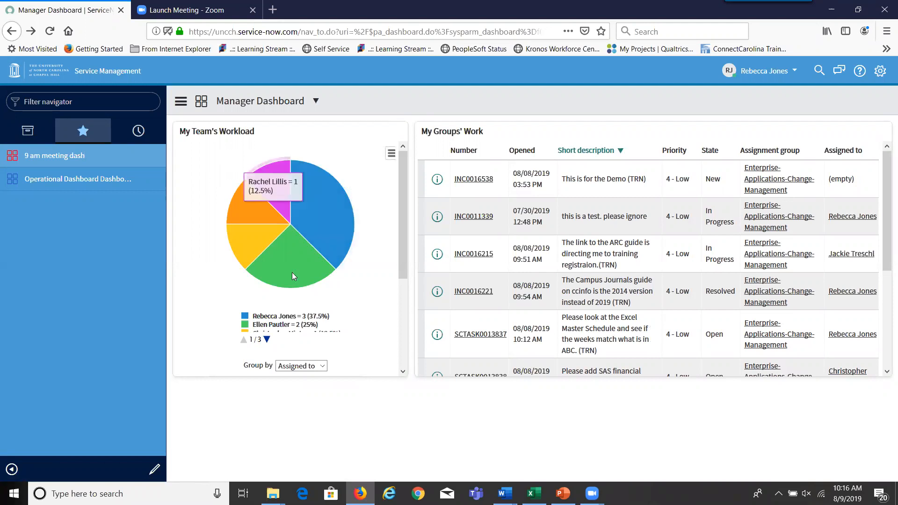
left_click_drag(402, 190, 407, 290)
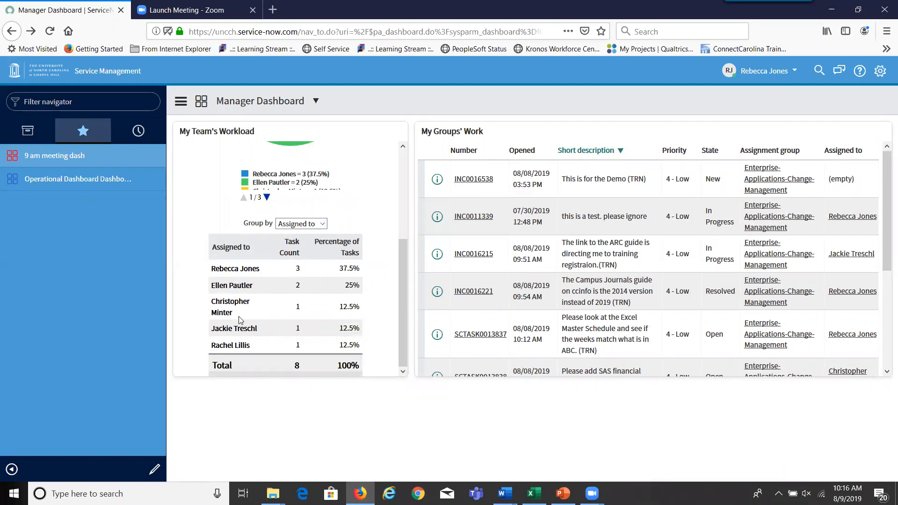
- Group My Team's Workload by State: Work in Progress 5, Open 2, Resolved 1
left_click(322, 224)
left_click(303, 250)
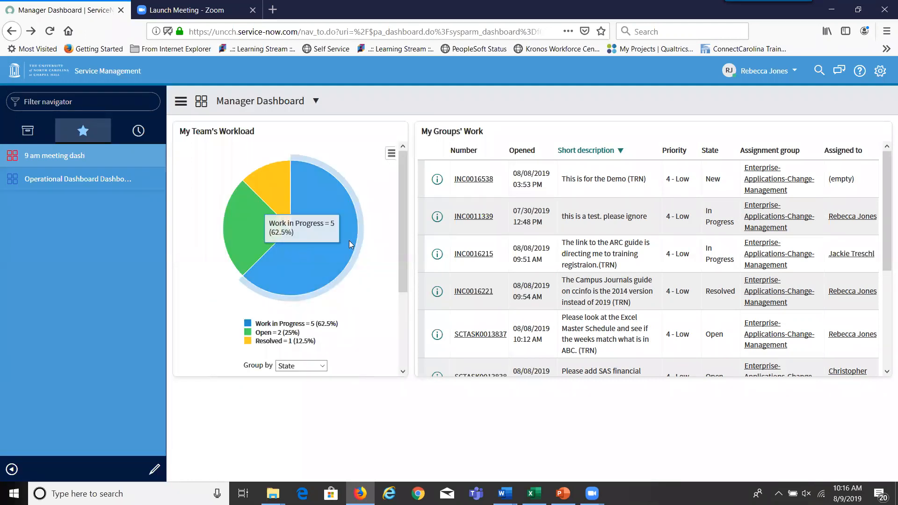
mouse_move(290, 217)
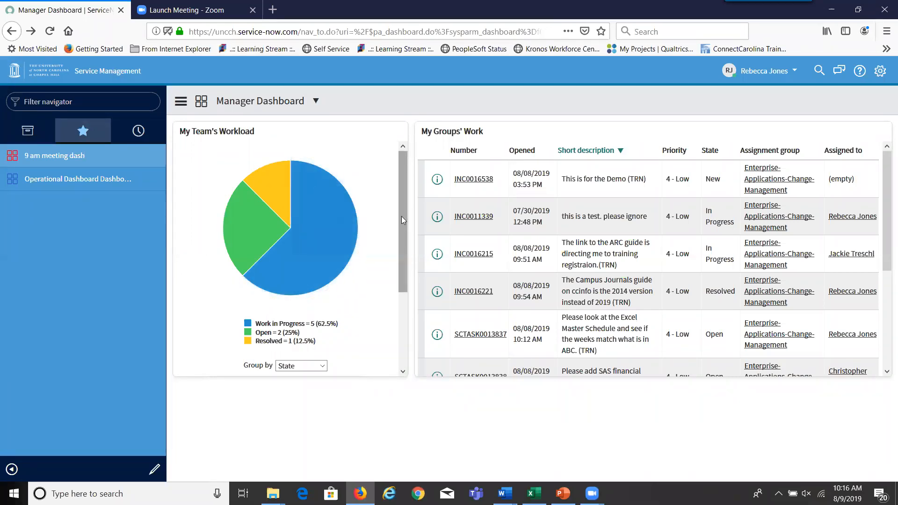
left_click_drag(400, 228, 396, 246)
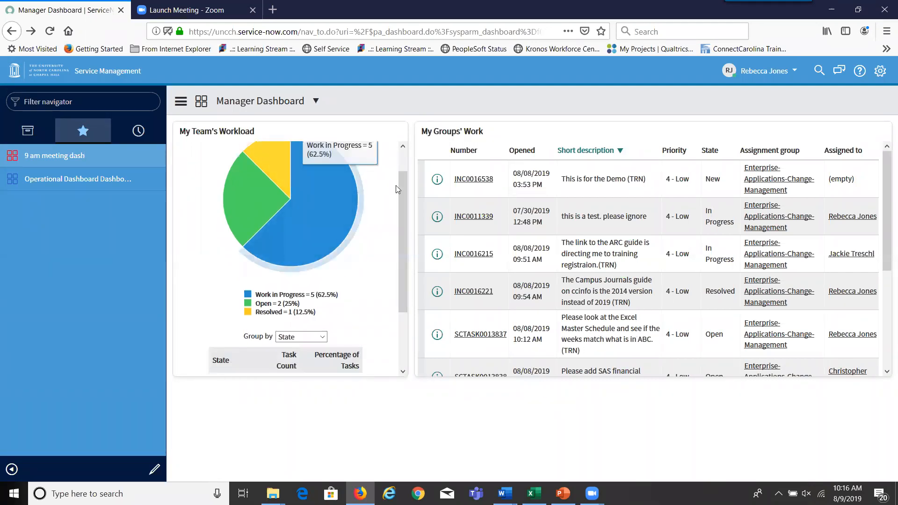
left_click_drag(402, 212, 398, 280)
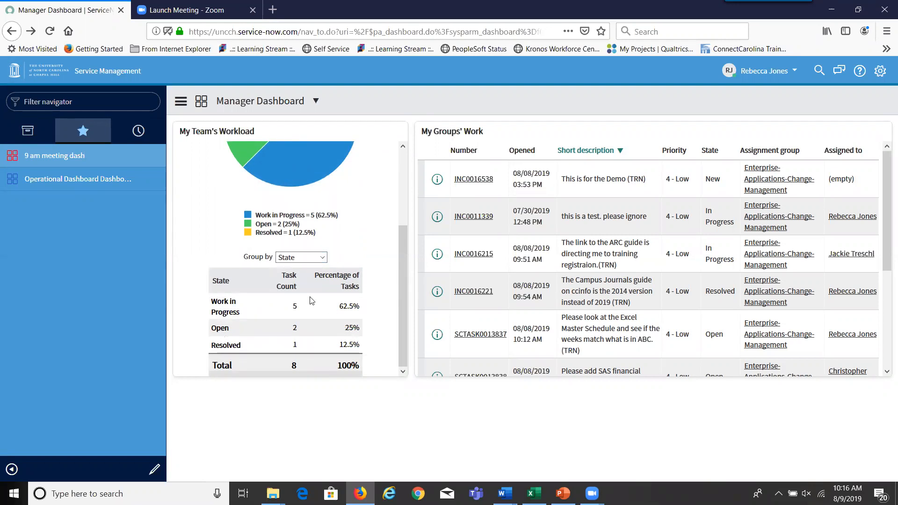
left_click_drag(400, 325, 392, 209)
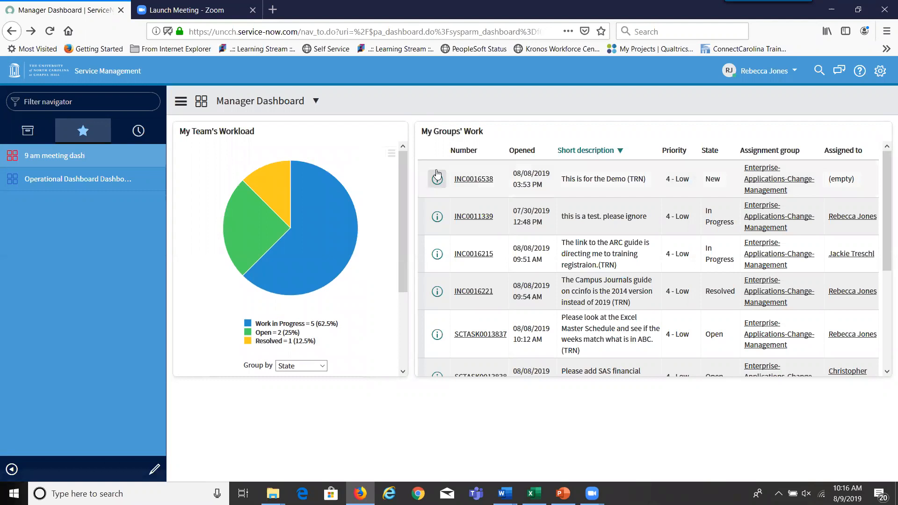
- Choose Create Favorite from the dashboard controls menu for the Manager Dashboard
left_click(181, 102)
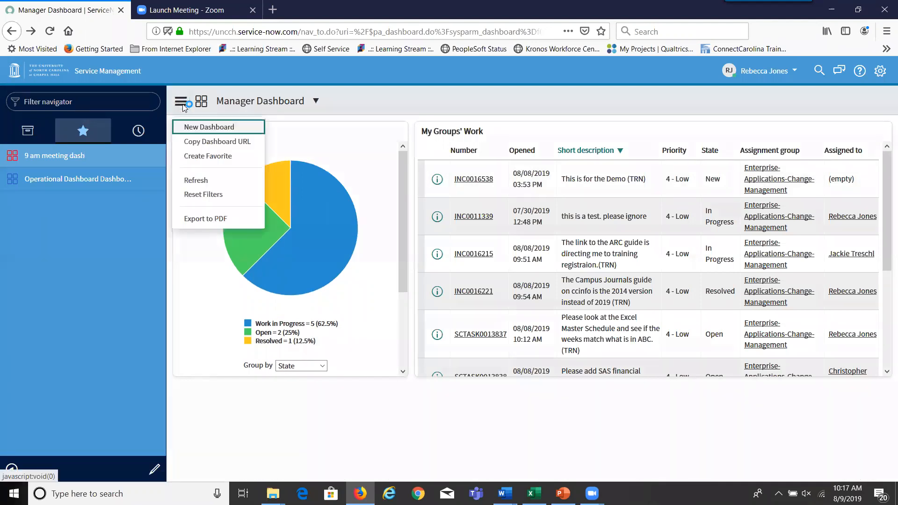
left_click(202, 158)
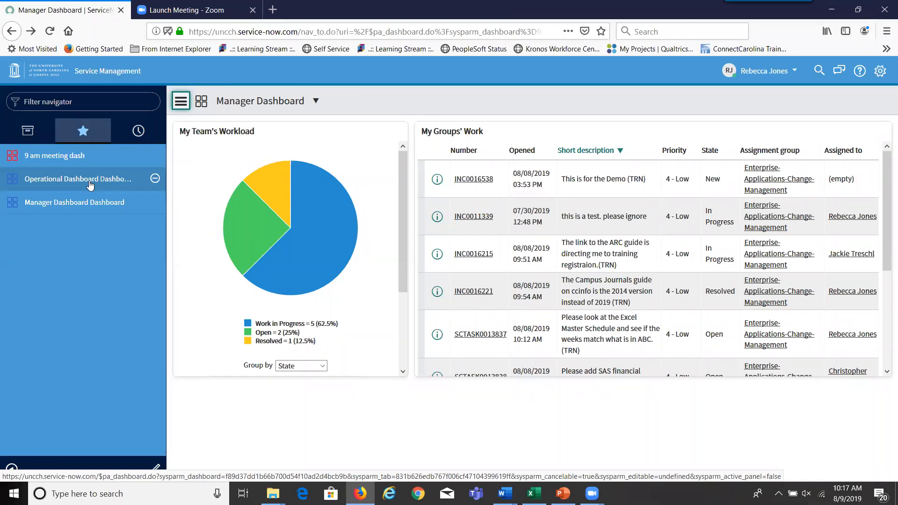
- Search the navigator for 'incidents', open Self-Service Incidents and clear its conditions to show 4,457 records
left_click(27, 131)
left_click(62, 101)
type("in")
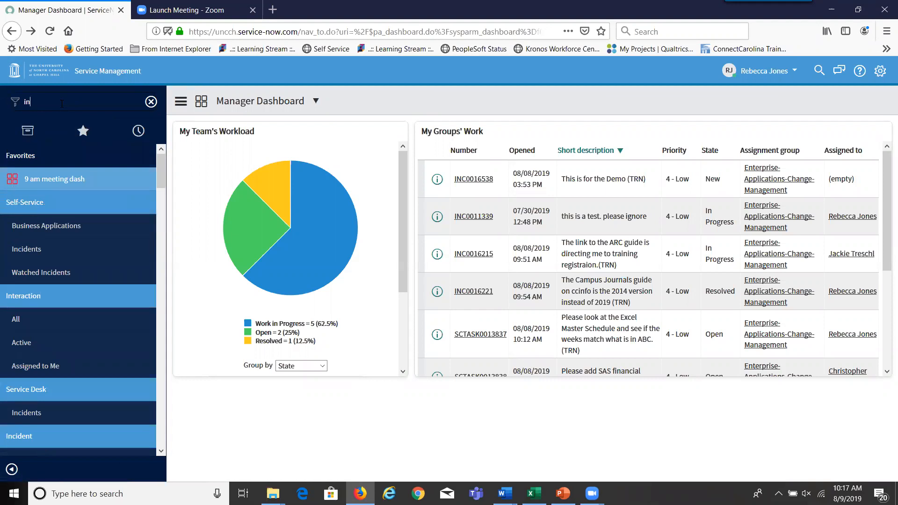
type("cidents")
left_click(42, 179)
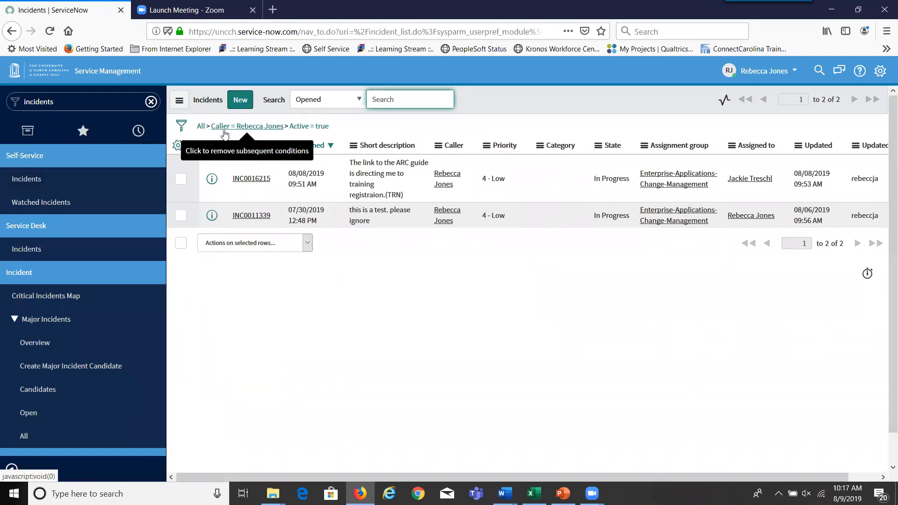
left_click(201, 127)
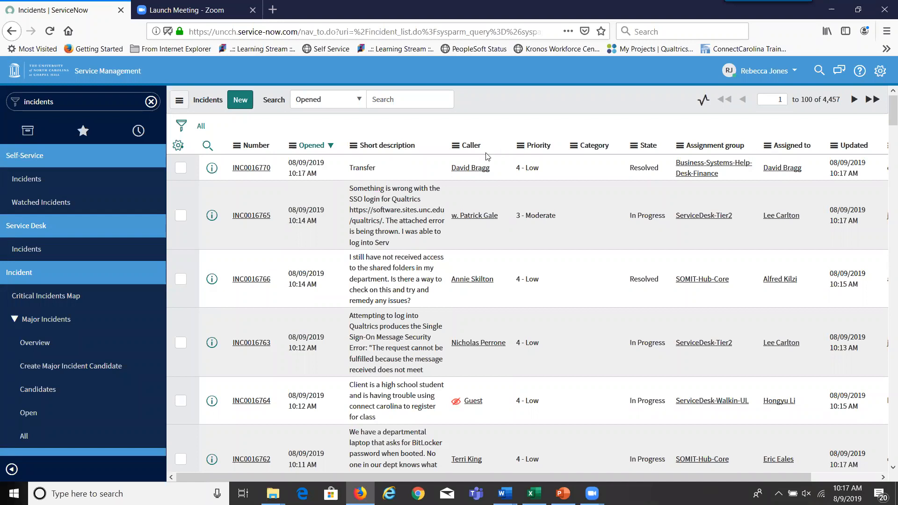
- Check the Caller column options without changes and scroll across the list's columns
right_click(469, 149)
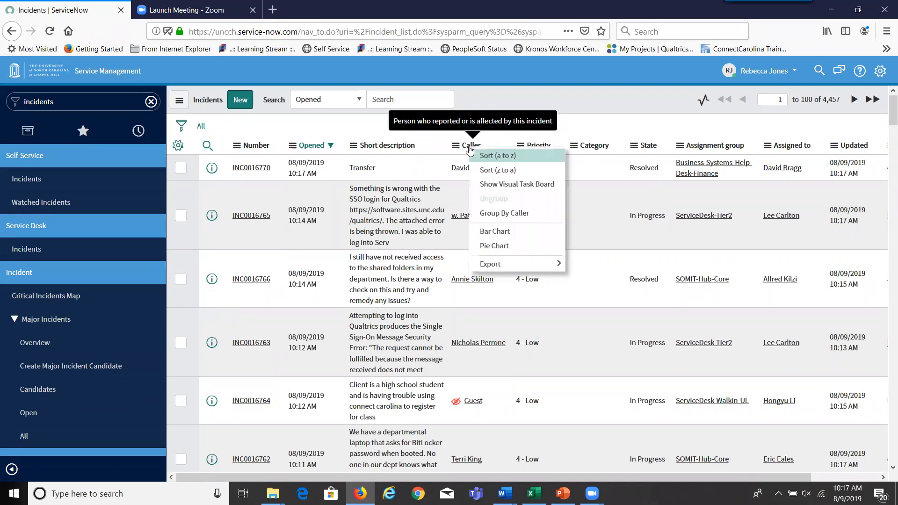
mouse_move(503, 265)
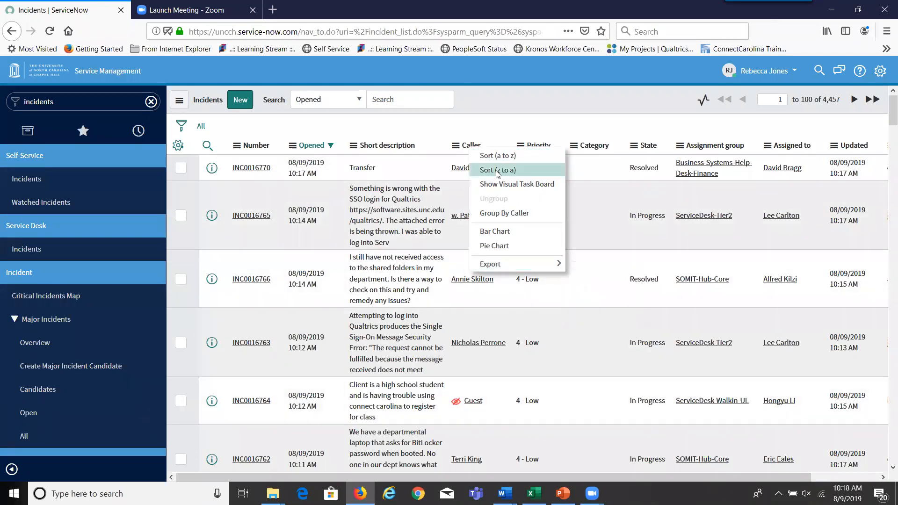
key("Escape")
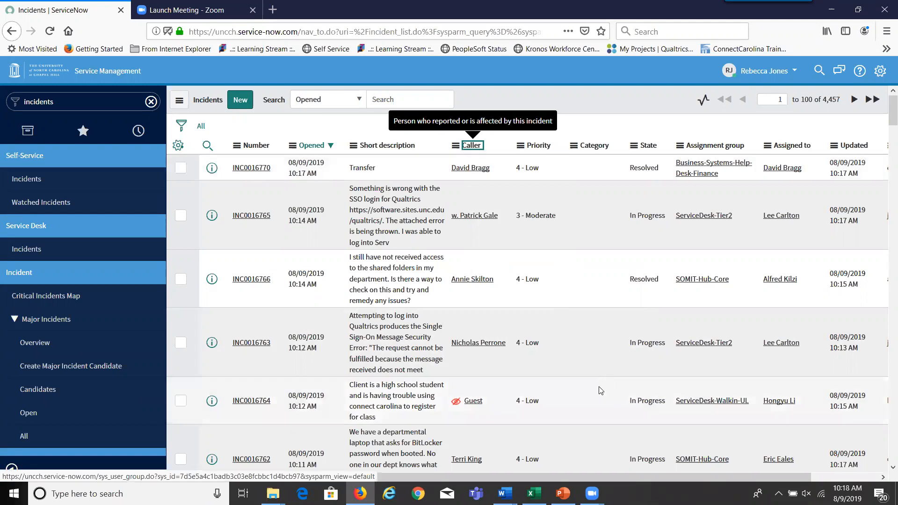
scroll(608, 473, "right", 3)
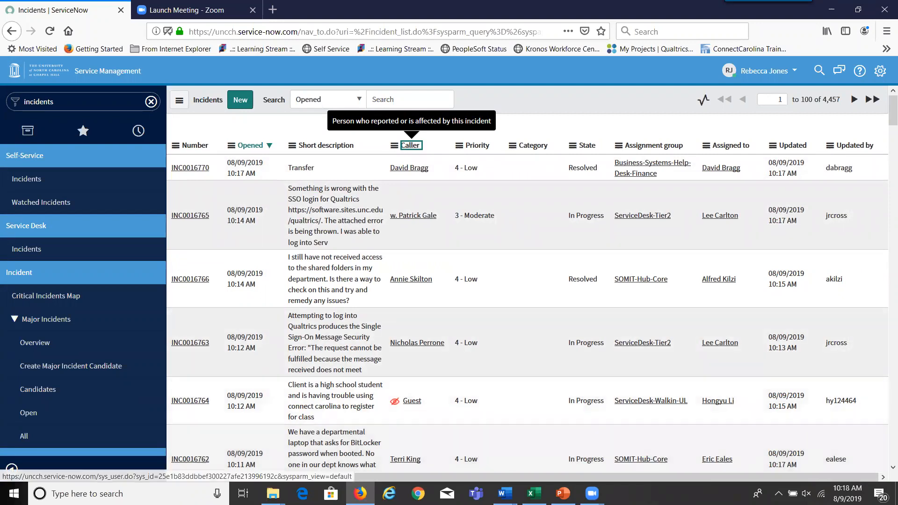
scroll(601, 472, "left", 3)
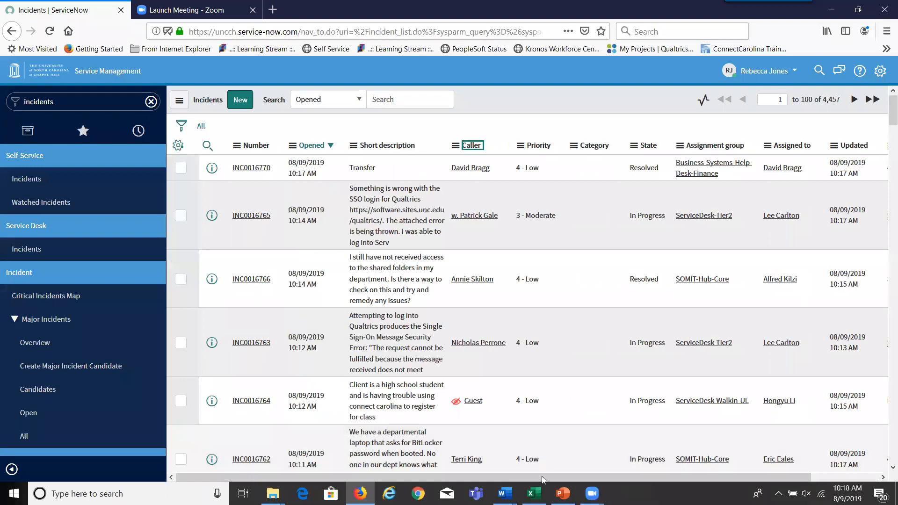
scroll(709, 473, "right", 3)
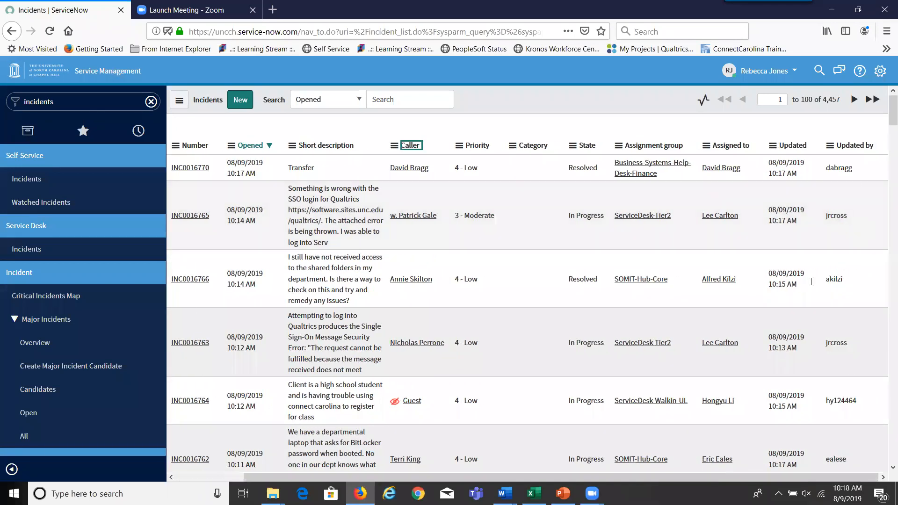
scroll(726, 477, "left", 3)
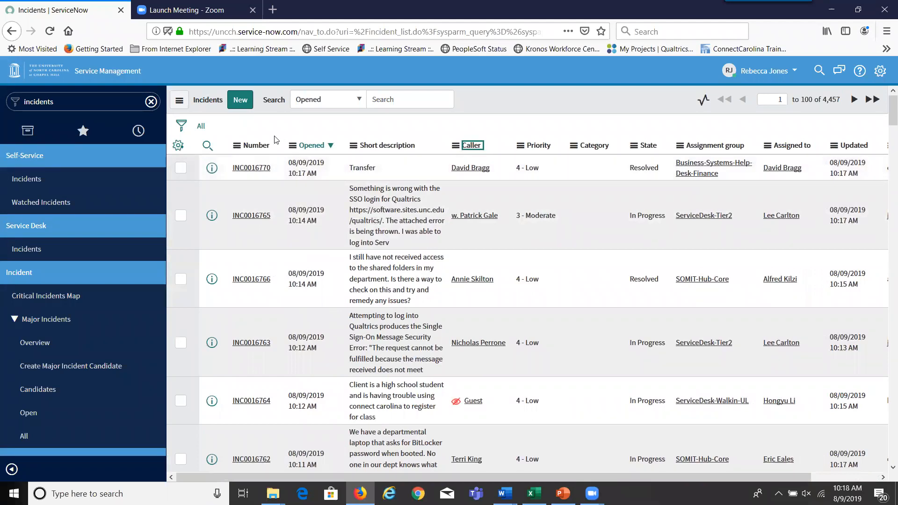
- Place the Updated by column second in the incident list, right after Number
left_click(179, 146)
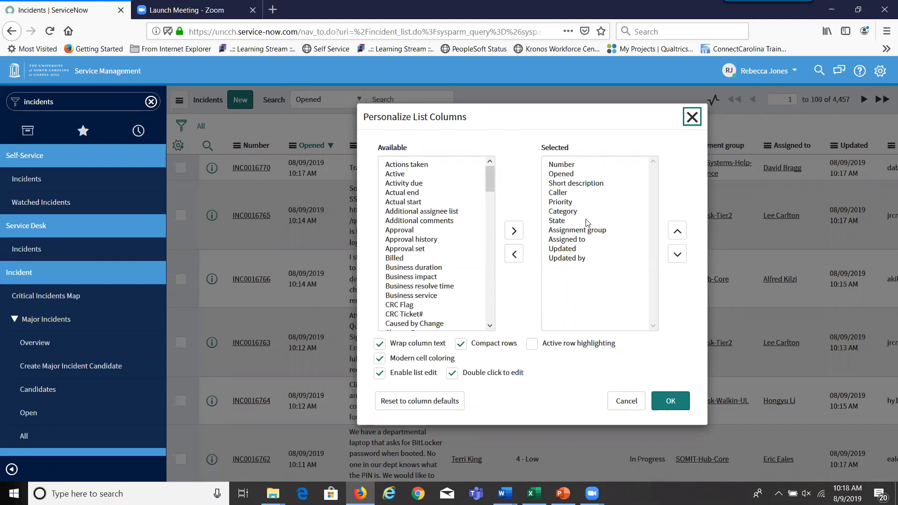
left_click(568, 259)
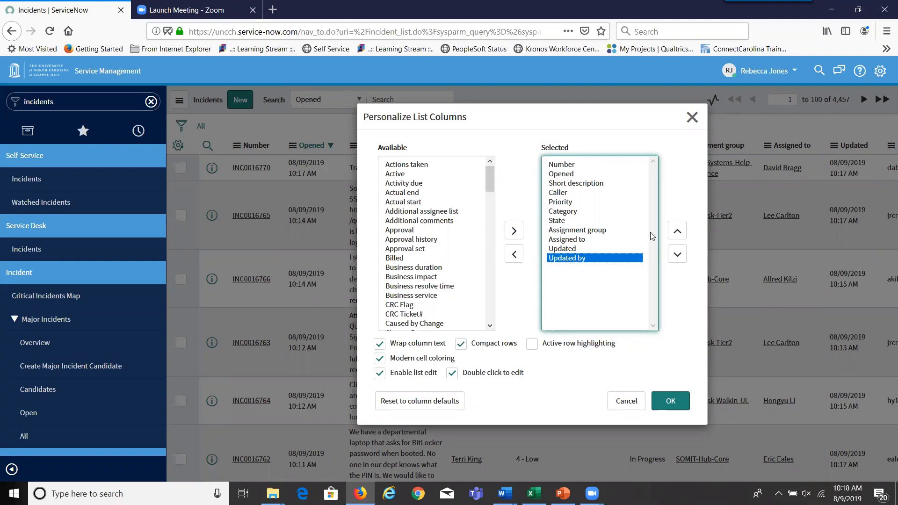
left_click(678, 233)
left_click(678, 233)
left_click(679, 233)
left_click(678, 233)
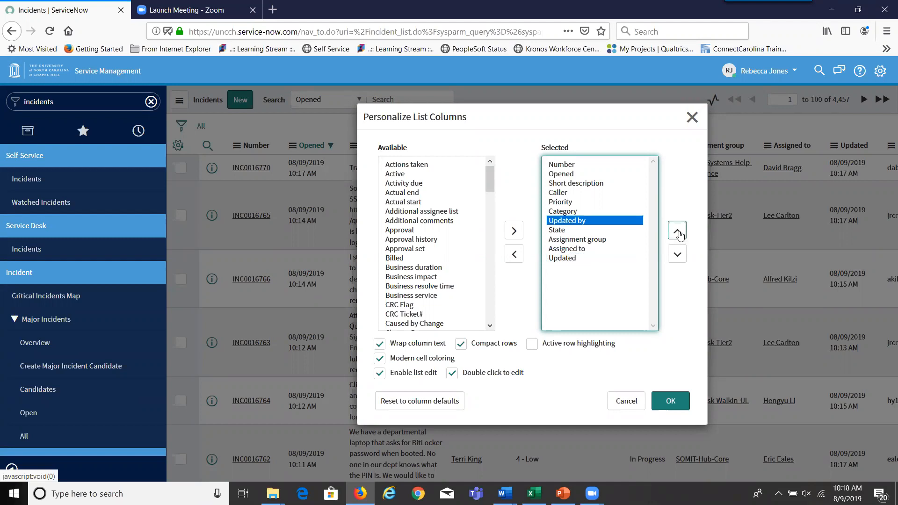
left_click(679, 233)
left_click(678, 233)
left_click(679, 233)
left_click(679, 233)
left_click(679, 233)
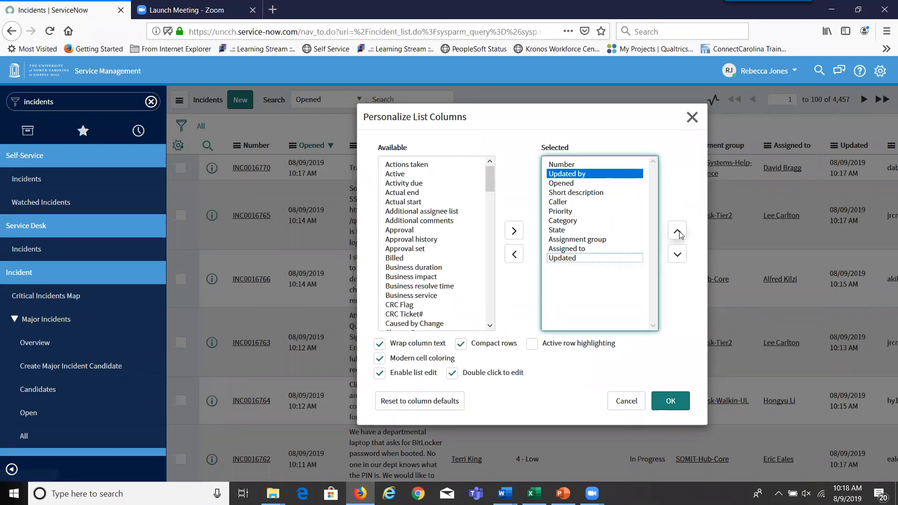
left_click(674, 407)
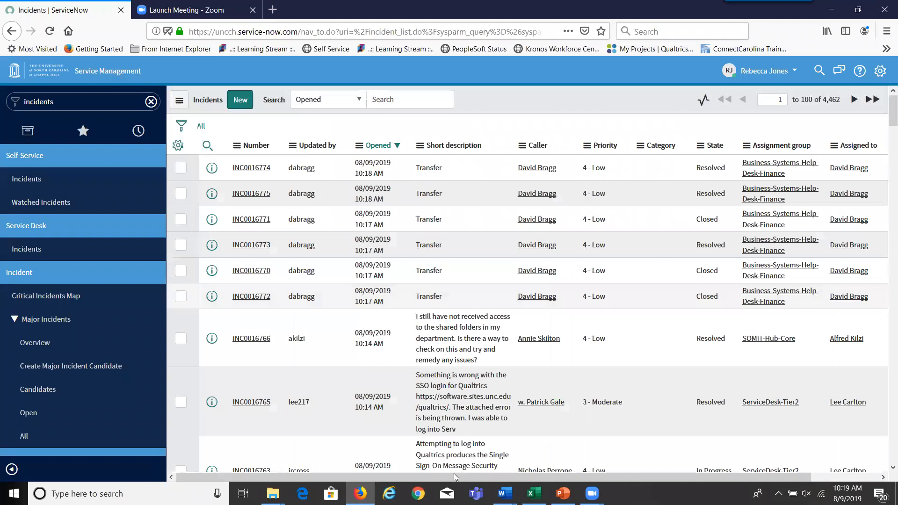
left_click_drag(454, 474, 533, 469)
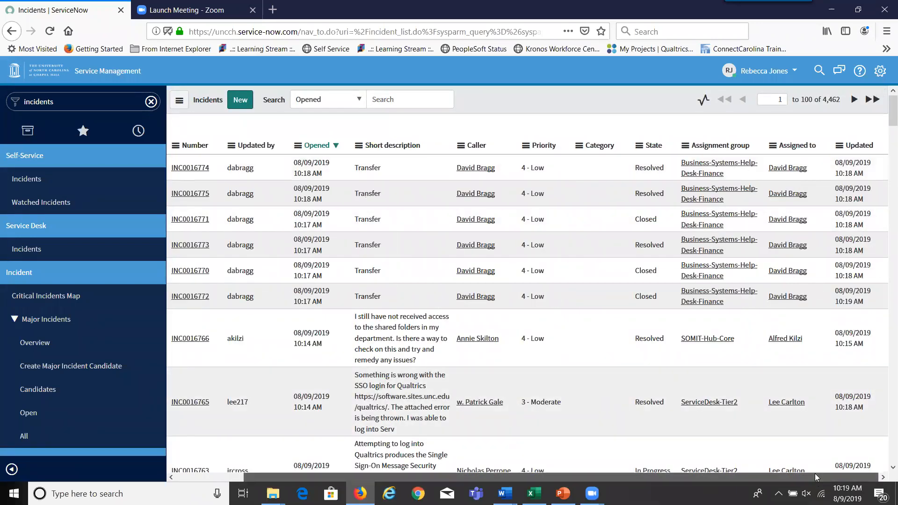
scroll(701, 477, "left", 3)
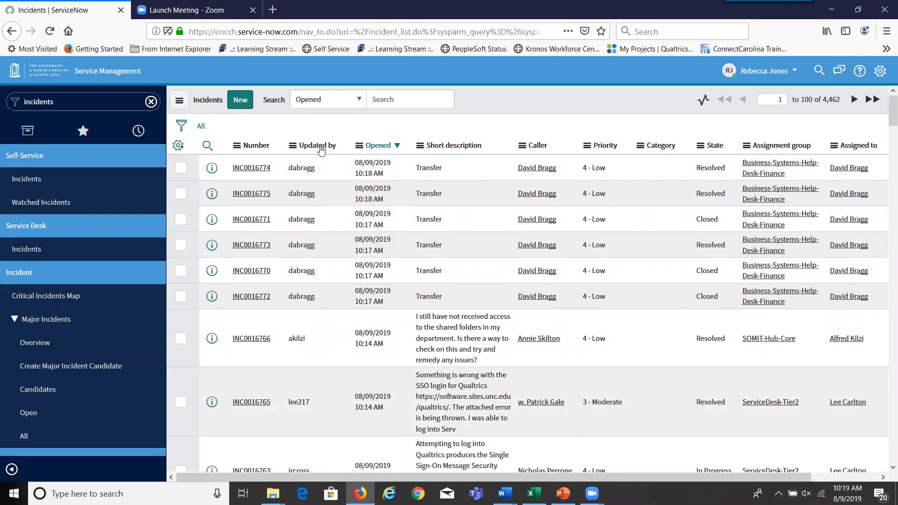
- Add Urgency to the displayed columns and re-add Updated by at the end of the order
left_click(178, 146)
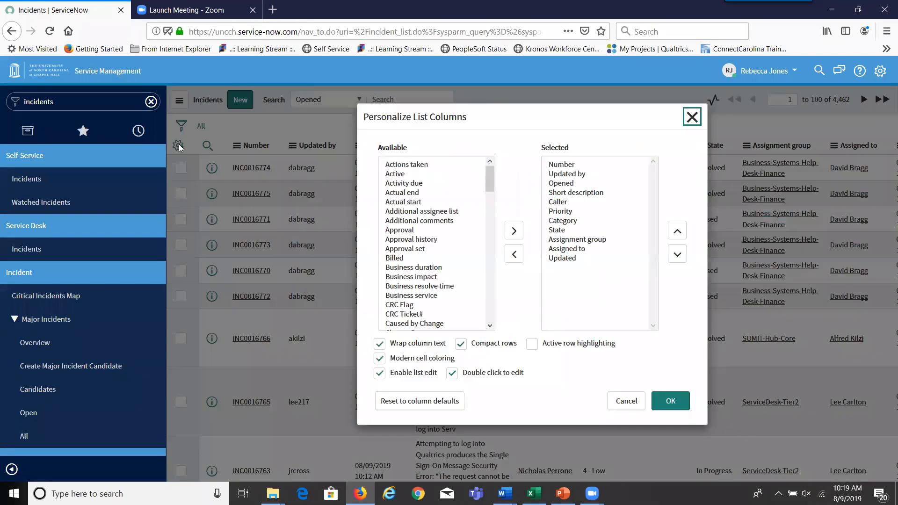
left_click(572, 176)
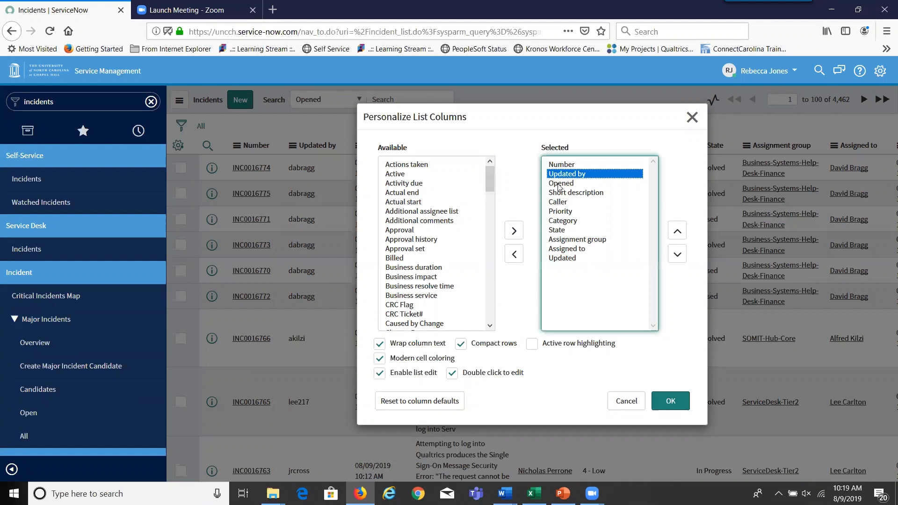
left_click(514, 255)
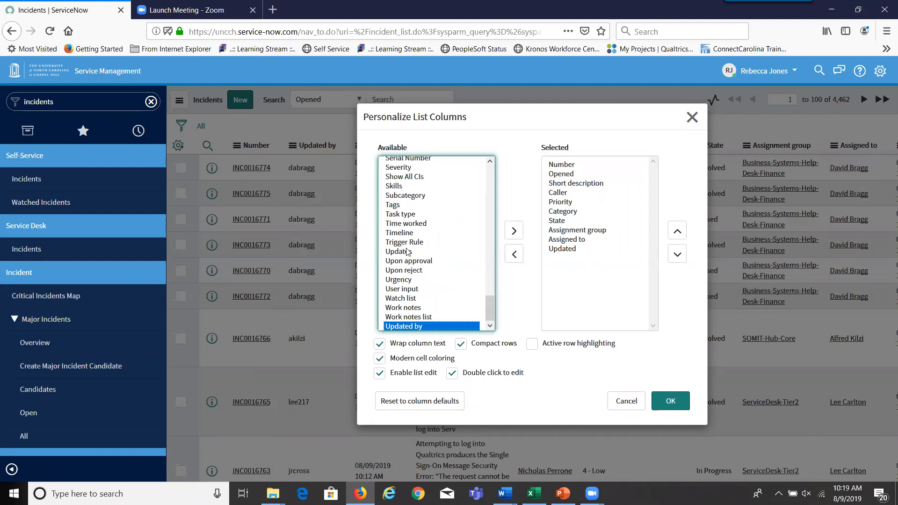
left_click(398, 280)
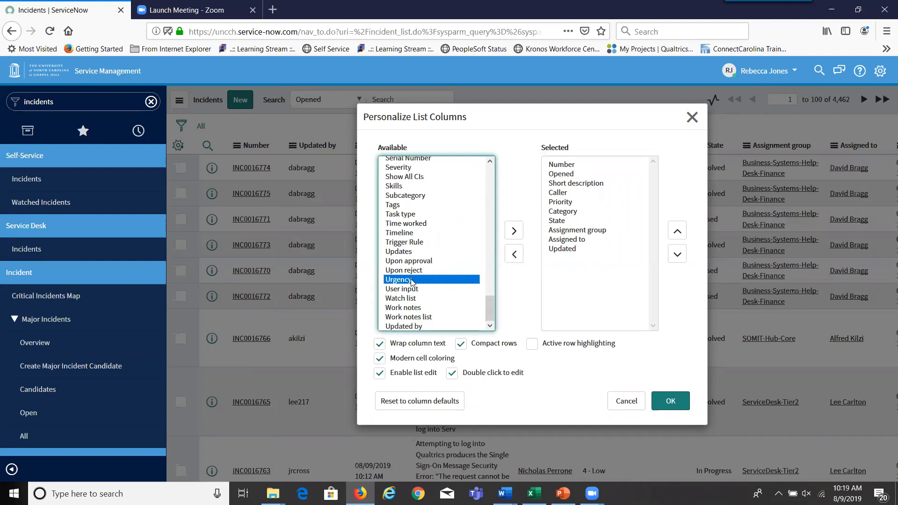
left_click(514, 231)
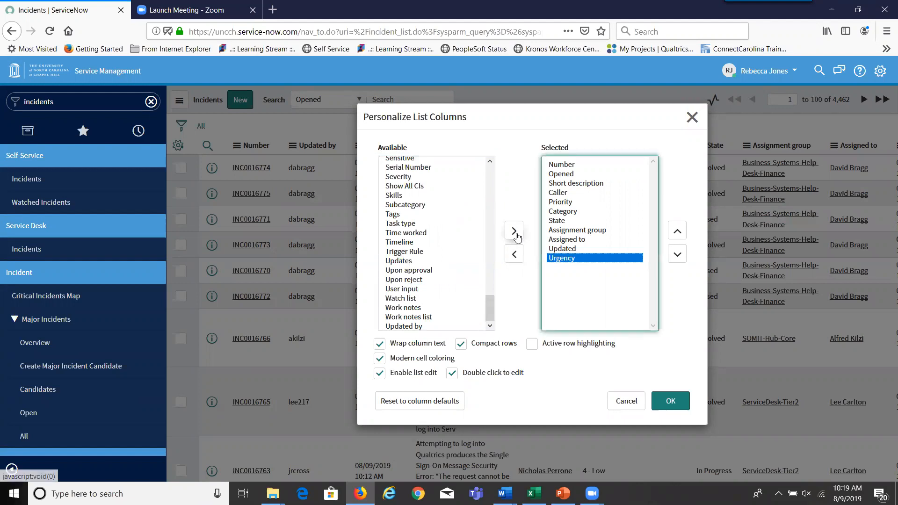
left_click(406, 327)
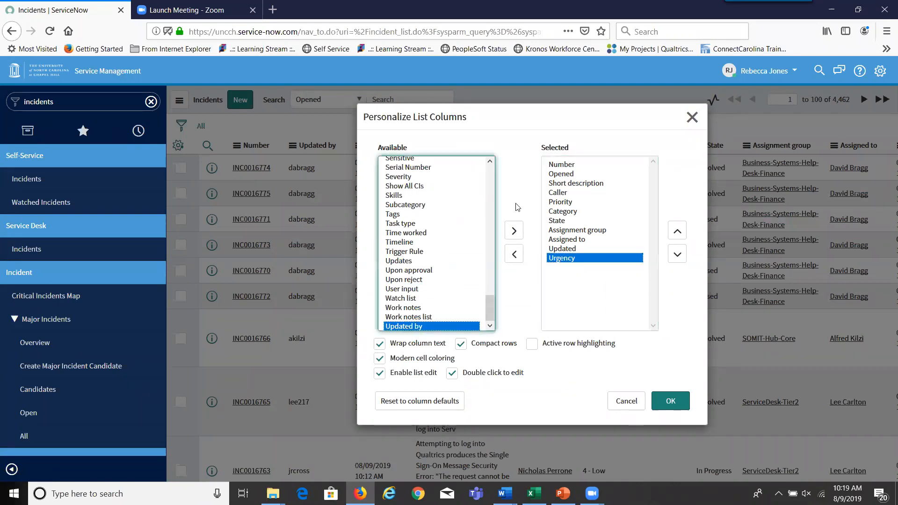
left_click(514, 231)
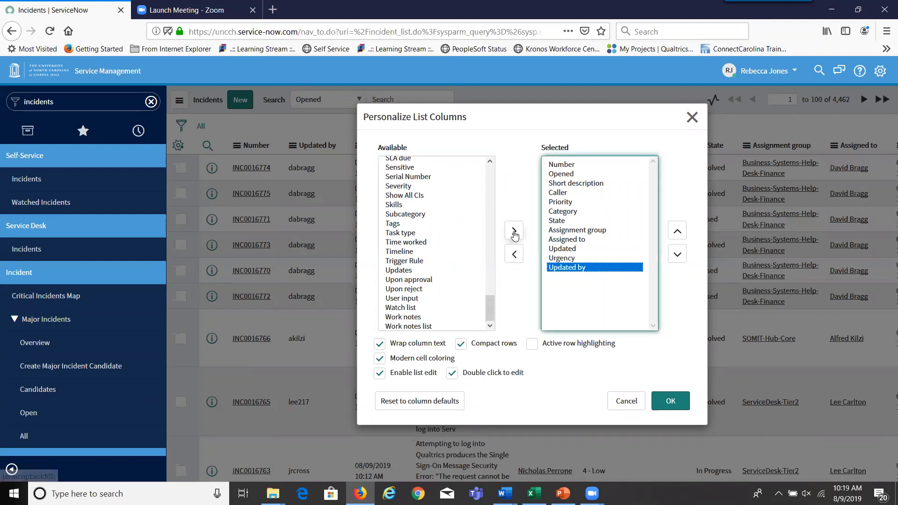
- Position Urgency right after Caller and apply the new column layout
left_click(570, 260)
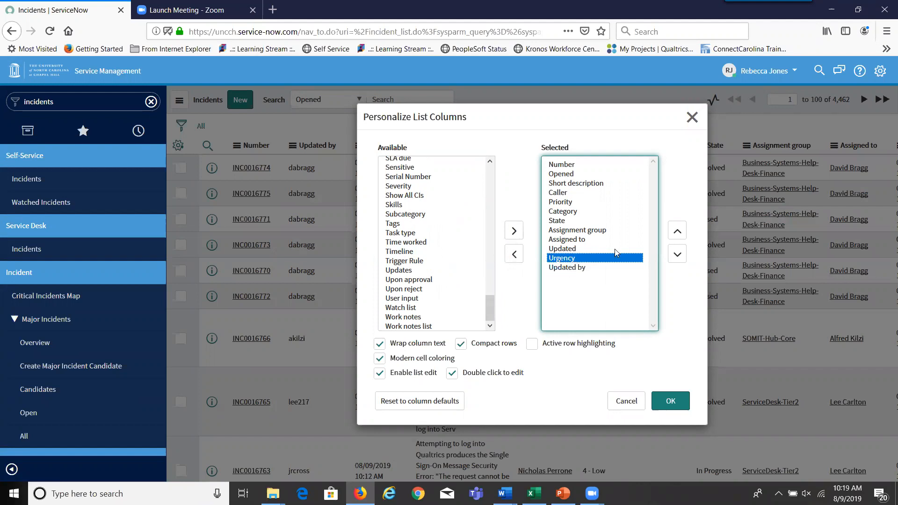
left_click(678, 232)
left_click(678, 233)
left_click(678, 232)
left_click(678, 233)
left_click(678, 232)
left_click(678, 232)
left_click(678, 233)
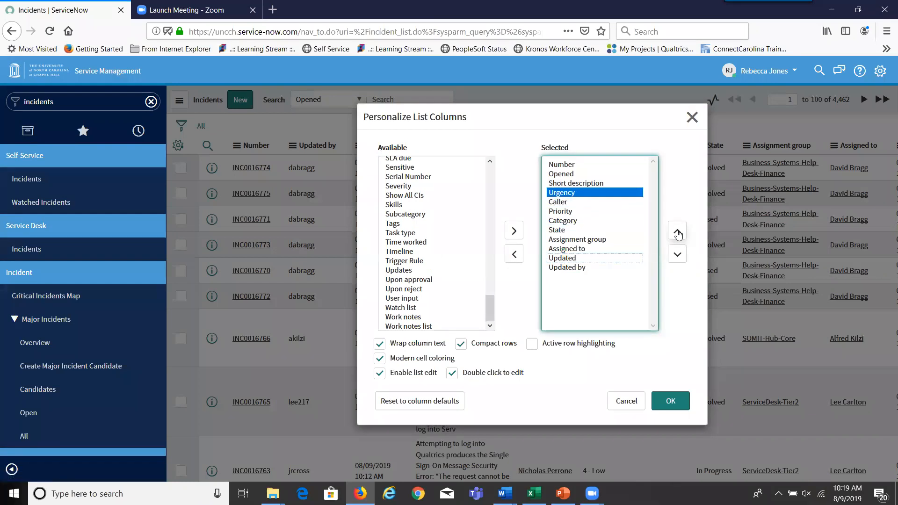
left_click(677, 255)
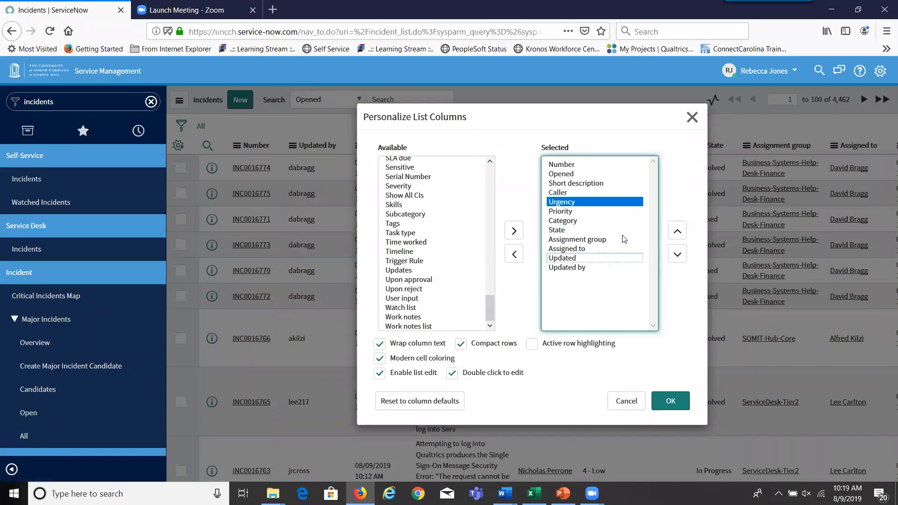
left_click(672, 405)
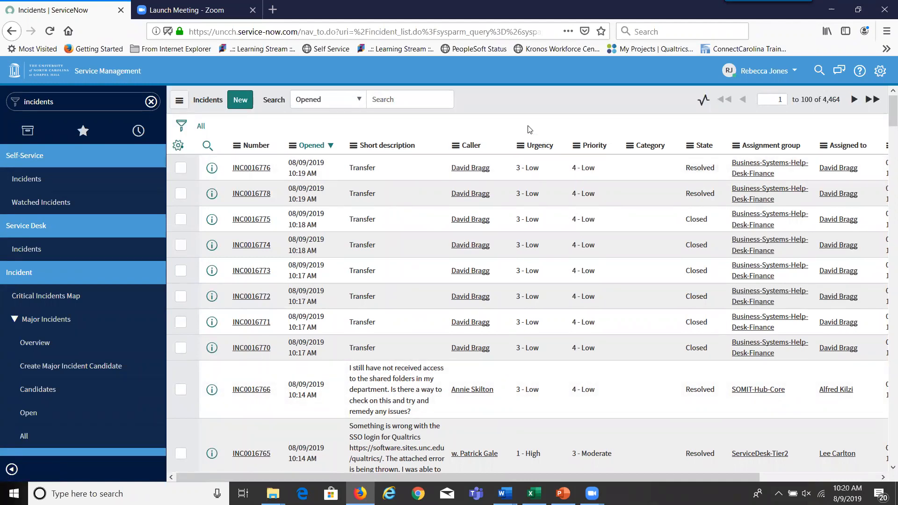
left_click_drag(669, 475, 783, 451)
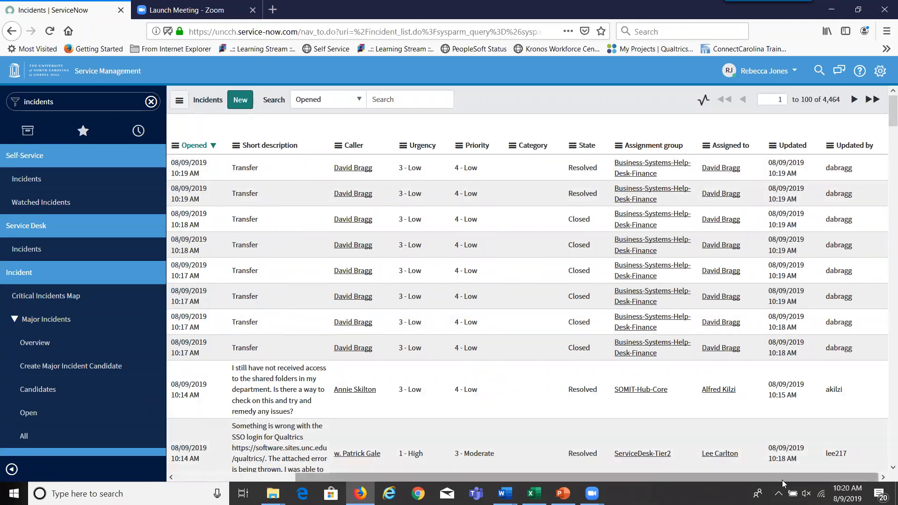
left_click_drag(781, 478, 662, 478)
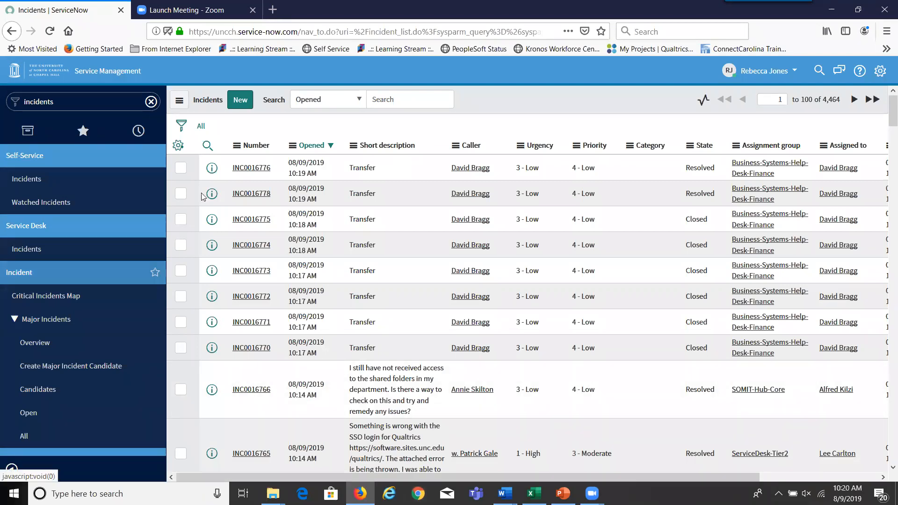
- Build a filter condition: Assignment group is Enterprise-Applications-Change-Management
left_click(182, 128)
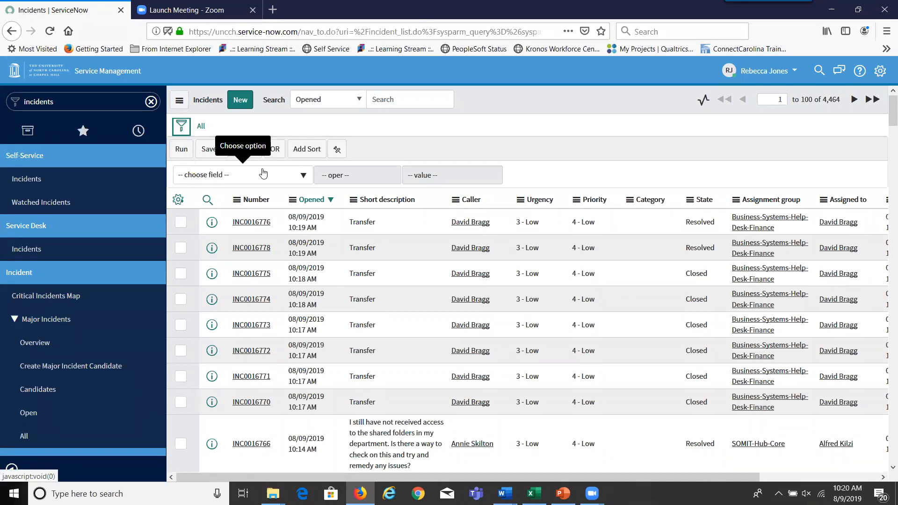
right_click(303, 175)
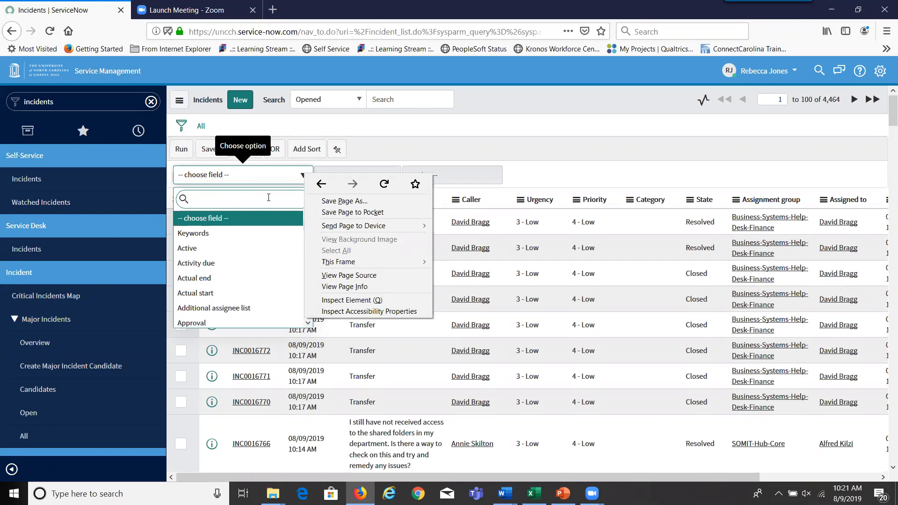
left_click(274, 199)
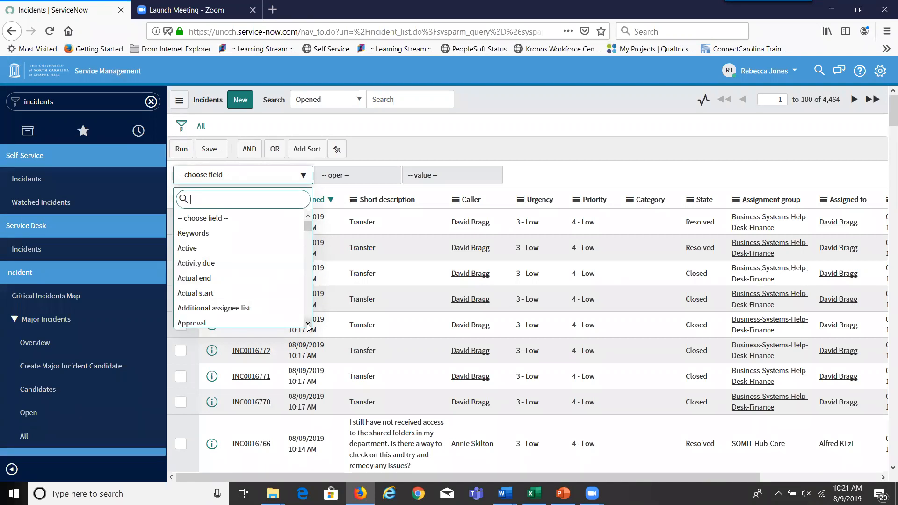
scroll(241, 287, "down", 4)
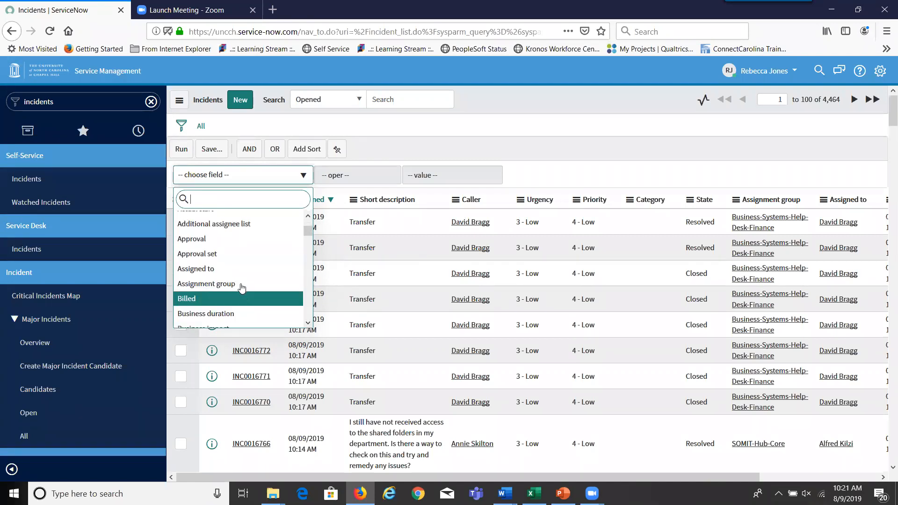
left_click(241, 285)
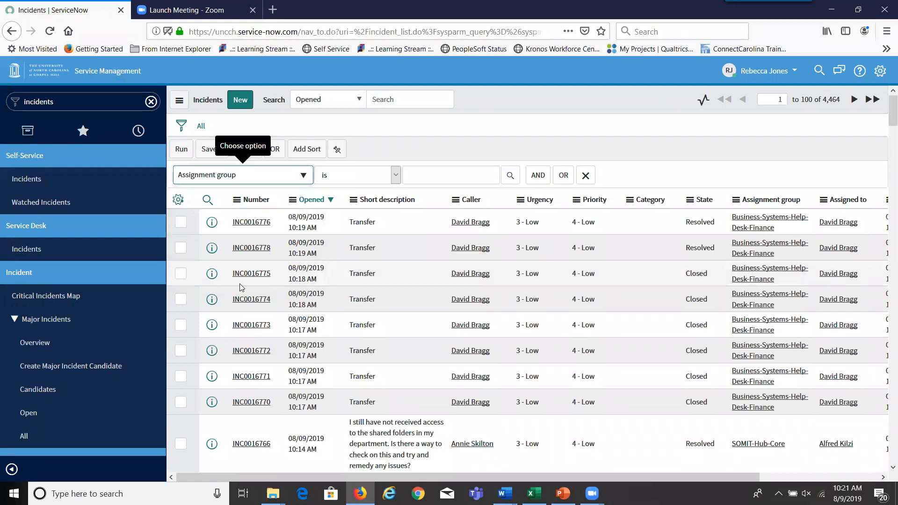
left_click(397, 175)
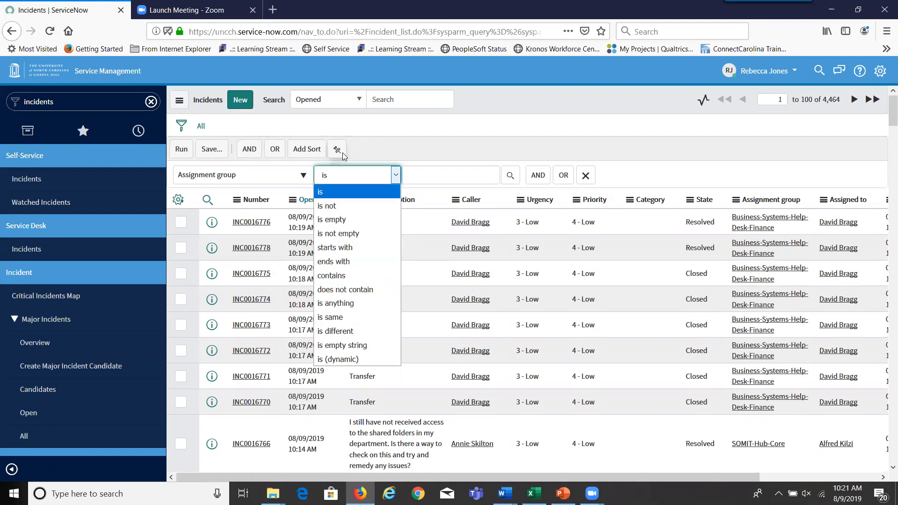
left_click(347, 182)
left_click(427, 180)
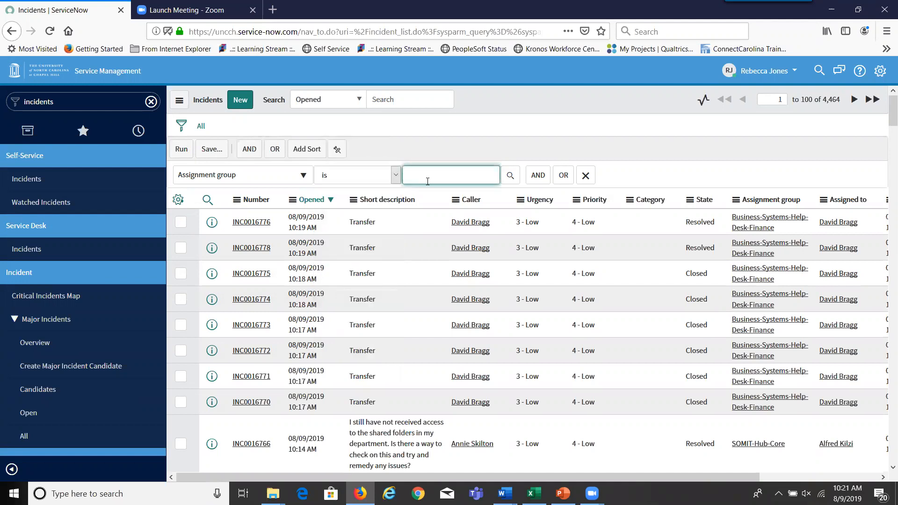
type("Enter")
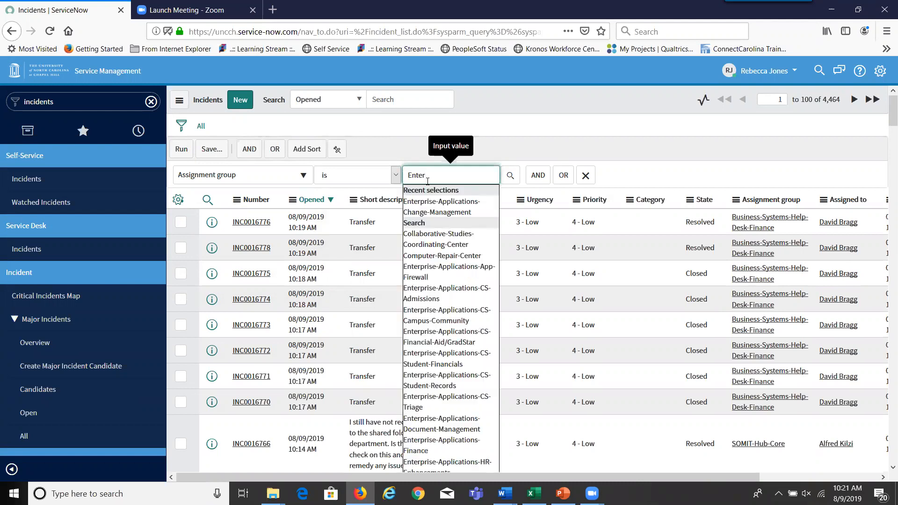
left_click(431, 211)
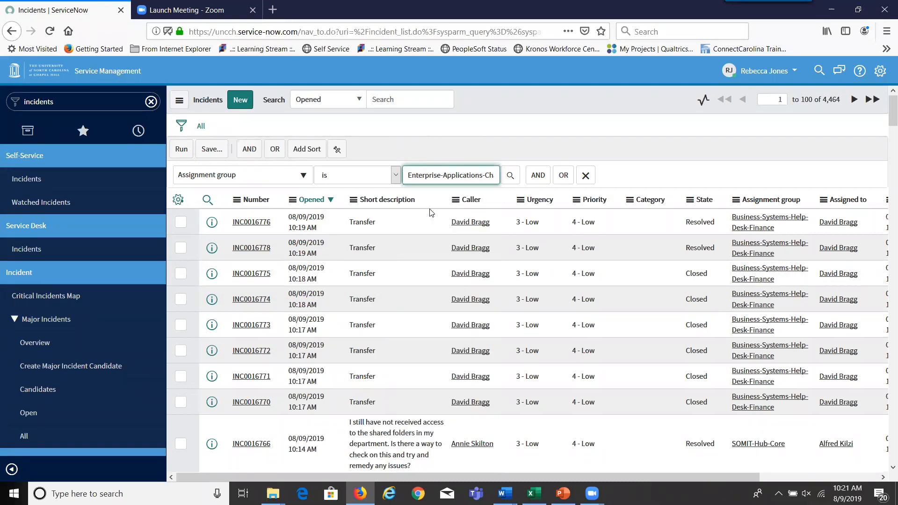
- Add an AND condition State is Closed, followed by a third blank AND row
left_click(539, 177)
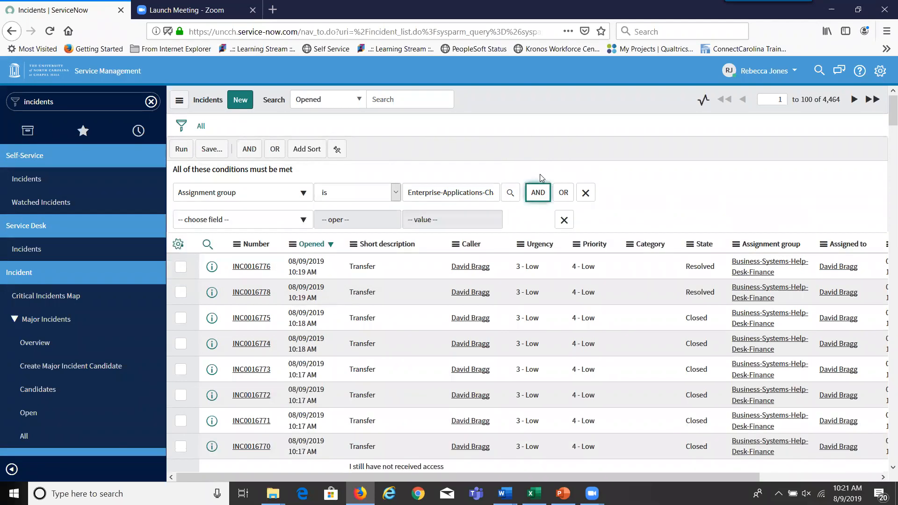
left_click(304, 221)
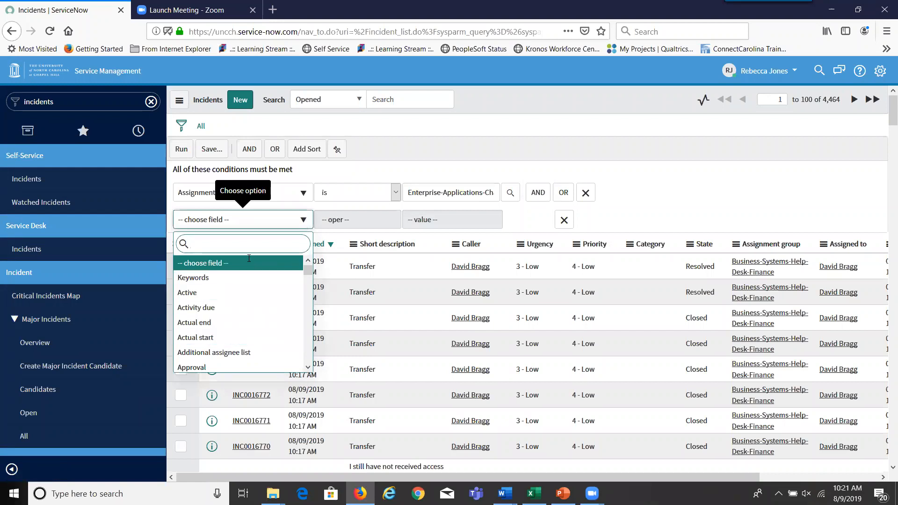
type("state")
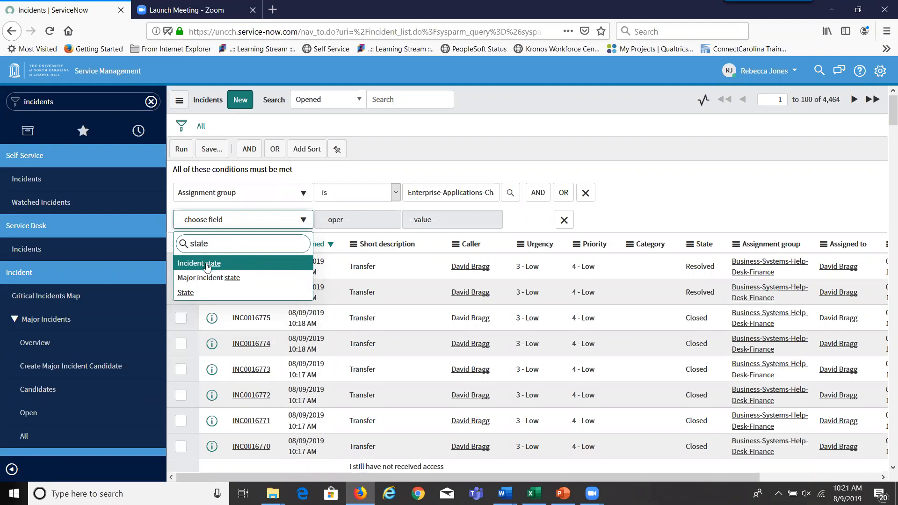
left_click(186, 295)
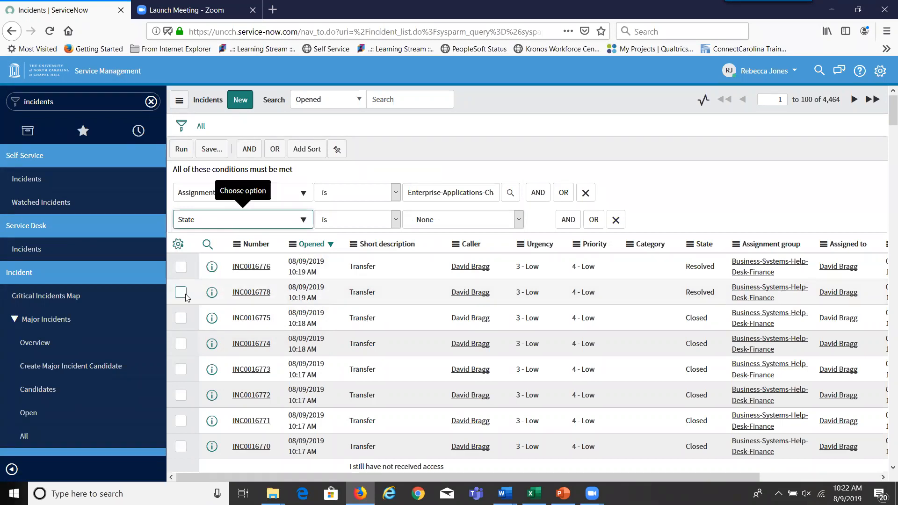
left_click(518, 221)
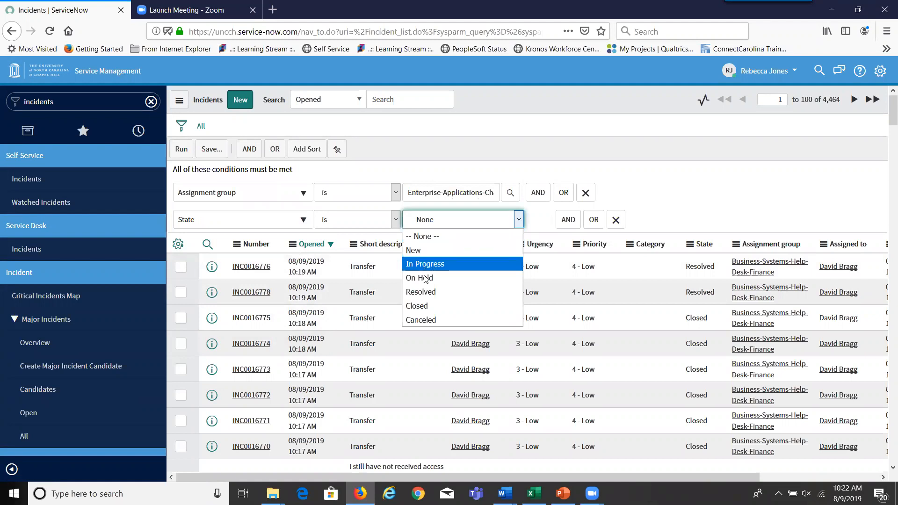
left_click(425, 308)
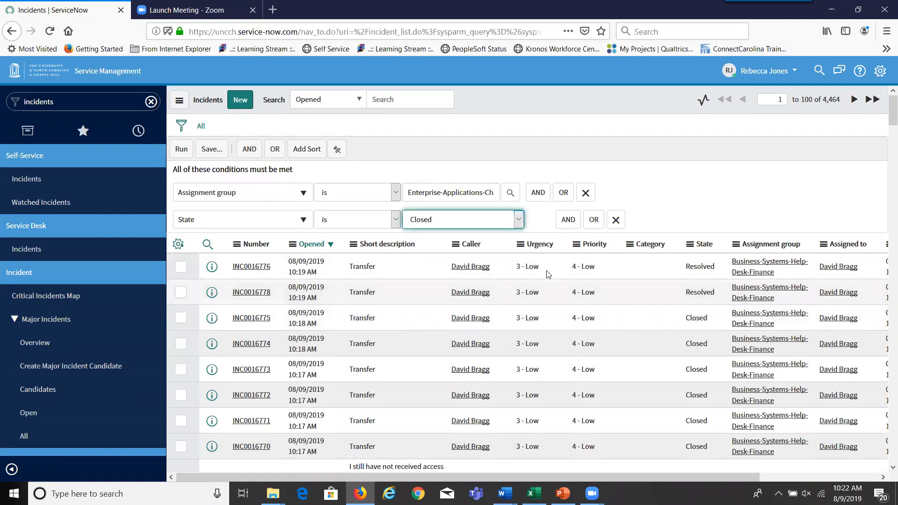
left_click(567, 220)
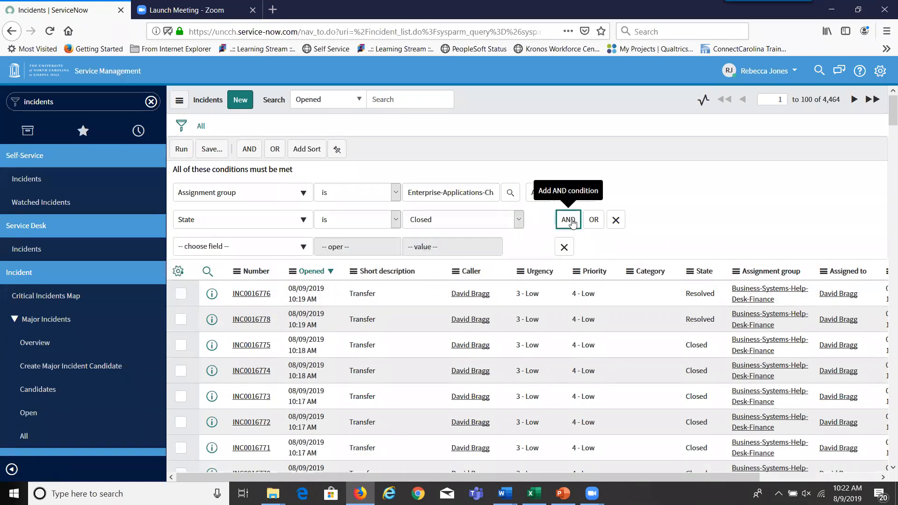
- Set the third condition to Closed between 07/30/2019 12:00 AM and Today
left_click(307, 248)
type("closed")
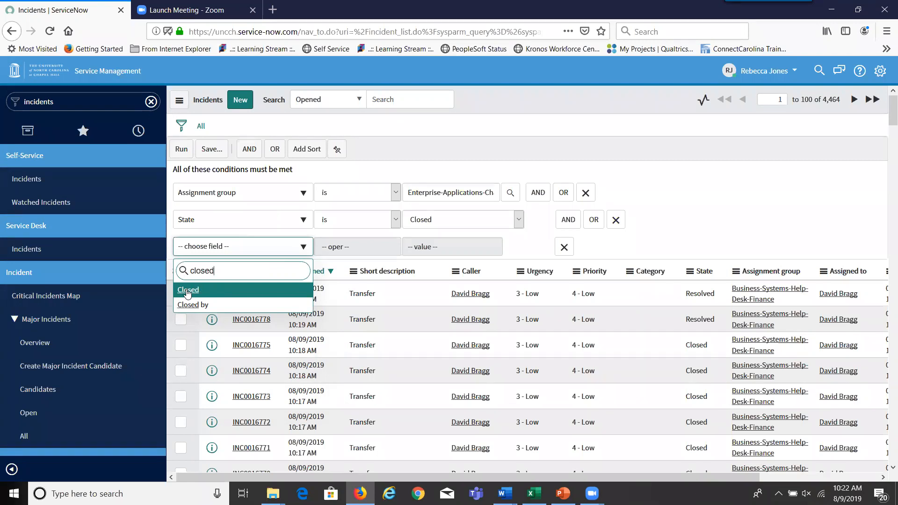
left_click(187, 291)
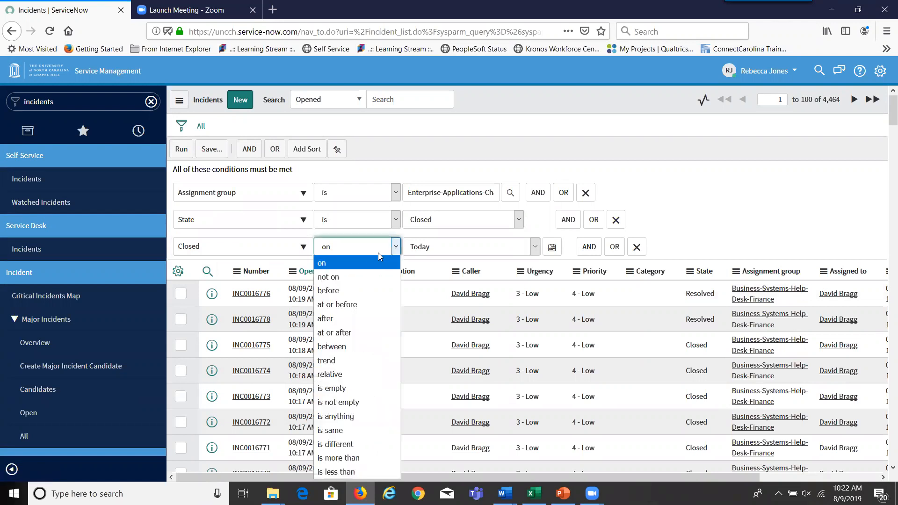
left_click(352, 347)
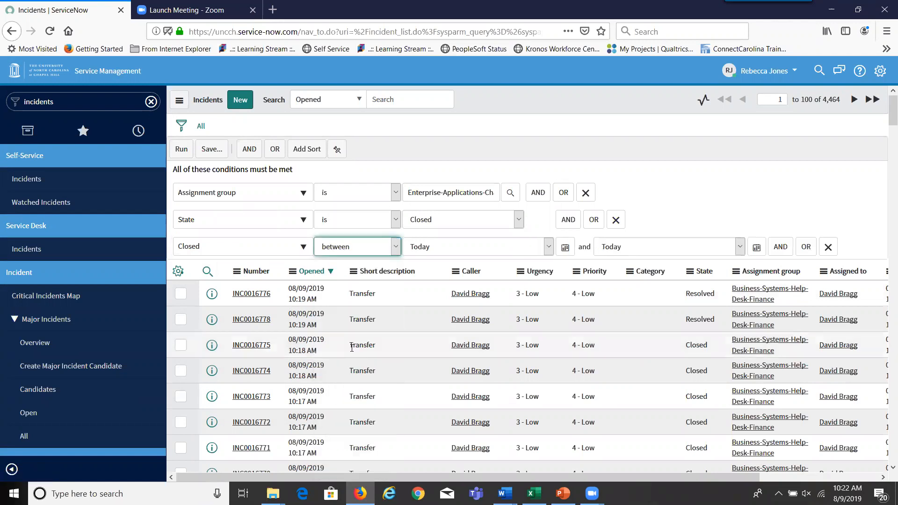
left_click(566, 248)
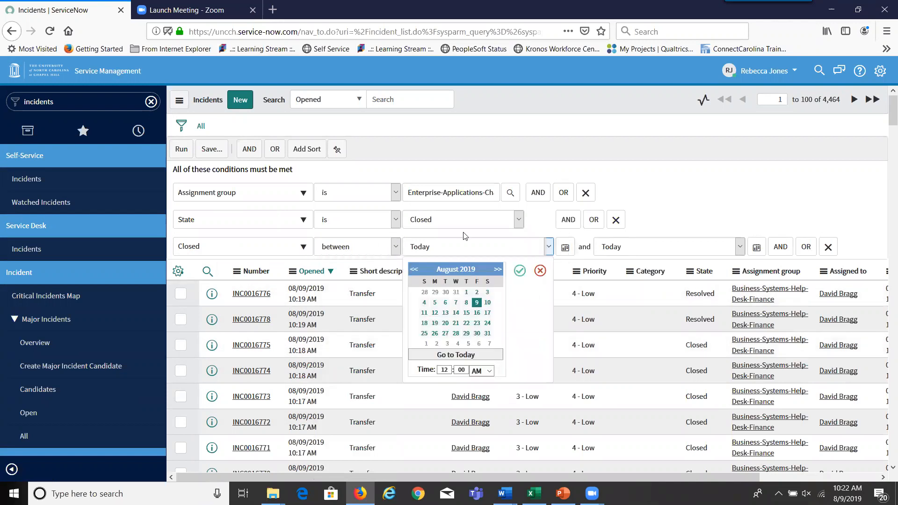
left_click(414, 269)
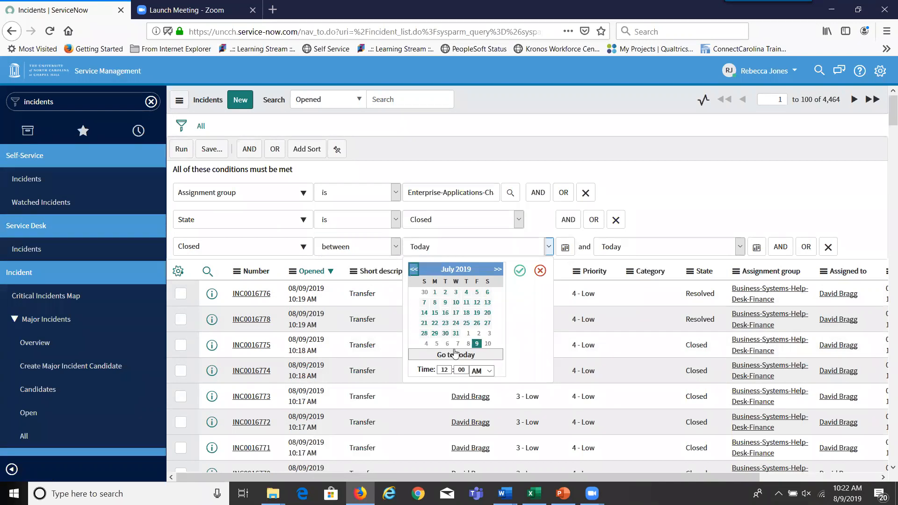
left_click(446, 334)
left_click(666, 207)
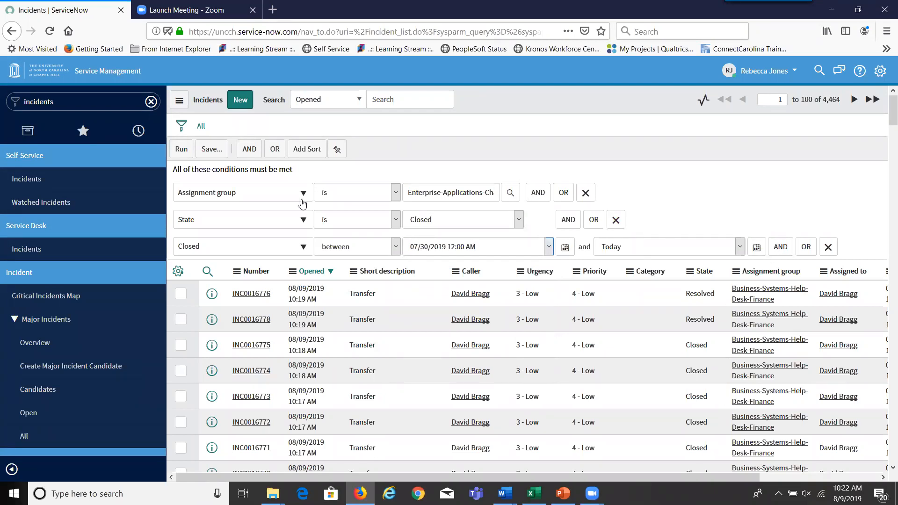
- Run the filter to see the two closed incidents, then go back to the full list
left_click(183, 155)
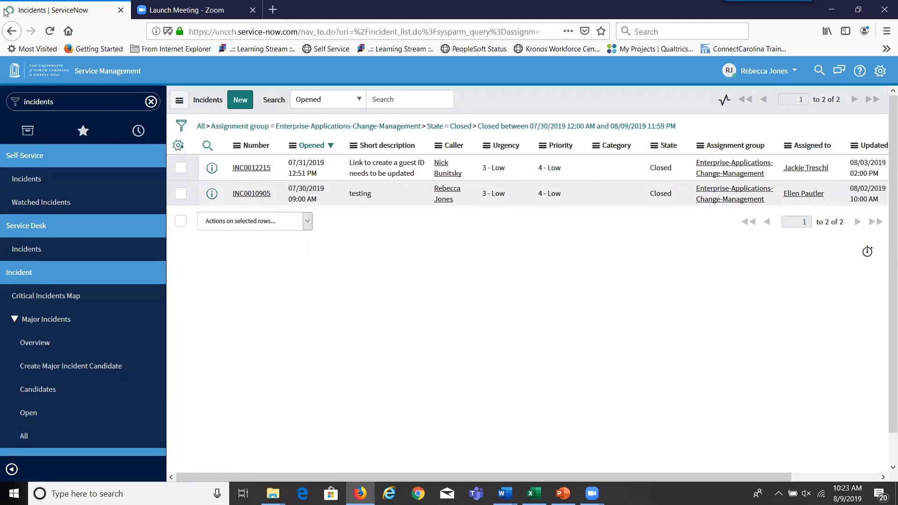
left_click(16, 35)
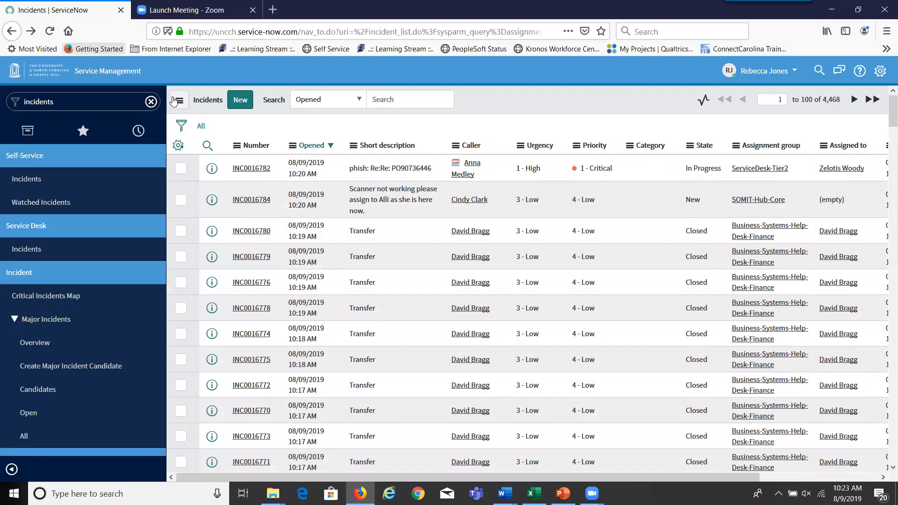
- Add the condition Assignment group is Enterprise-Applications-Change-Management
left_click(183, 126)
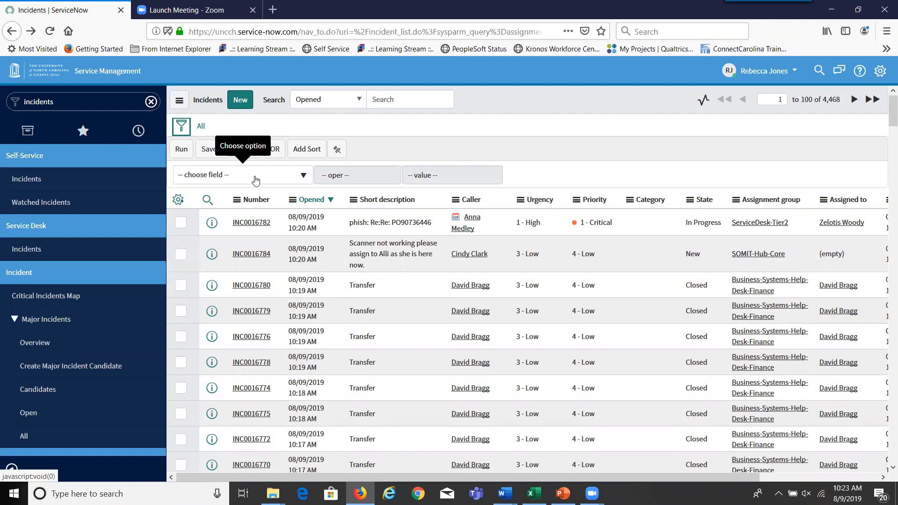
left_click(304, 176)
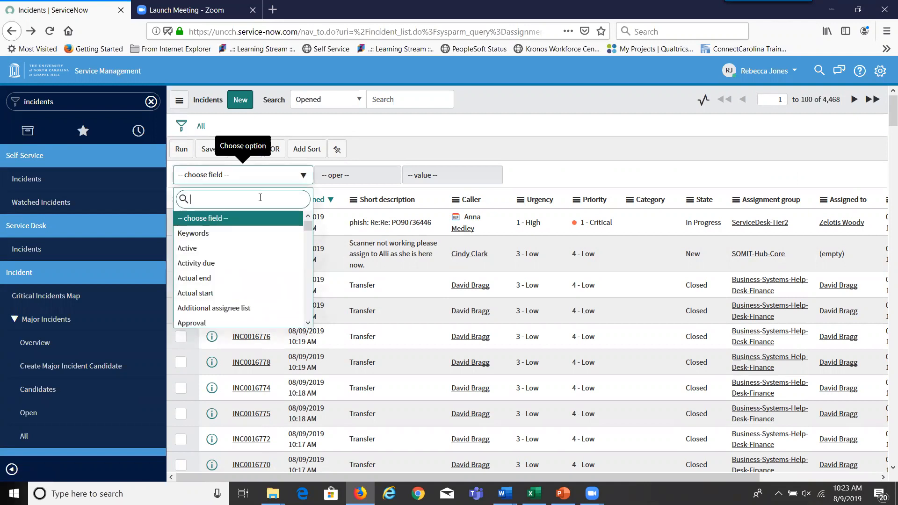
type("assign")
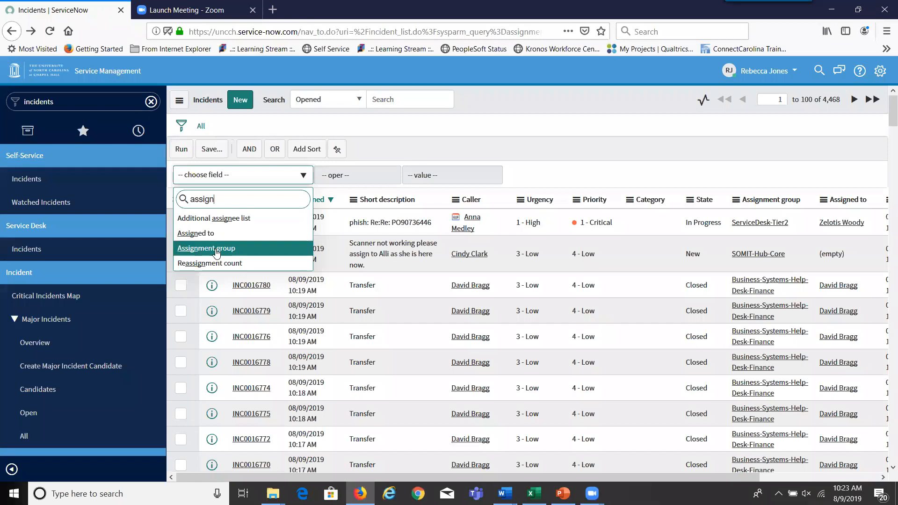
left_click(216, 253)
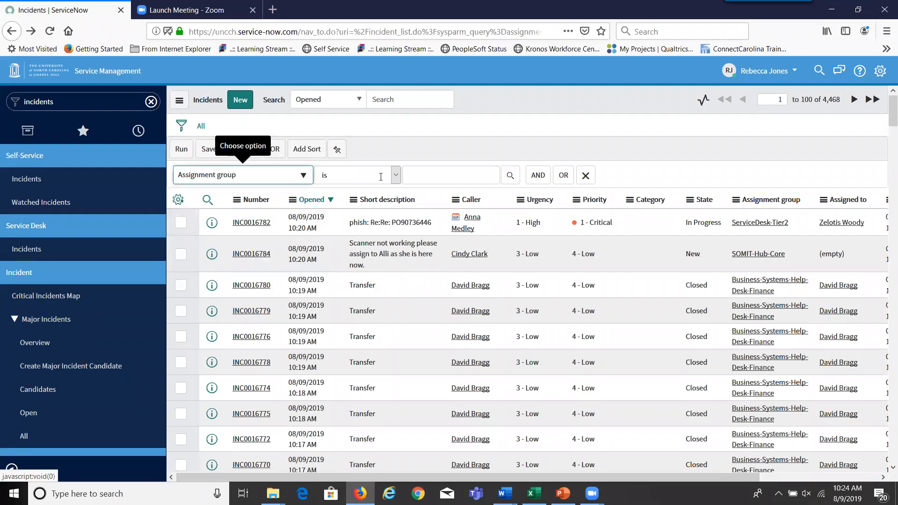
left_click(411, 177)
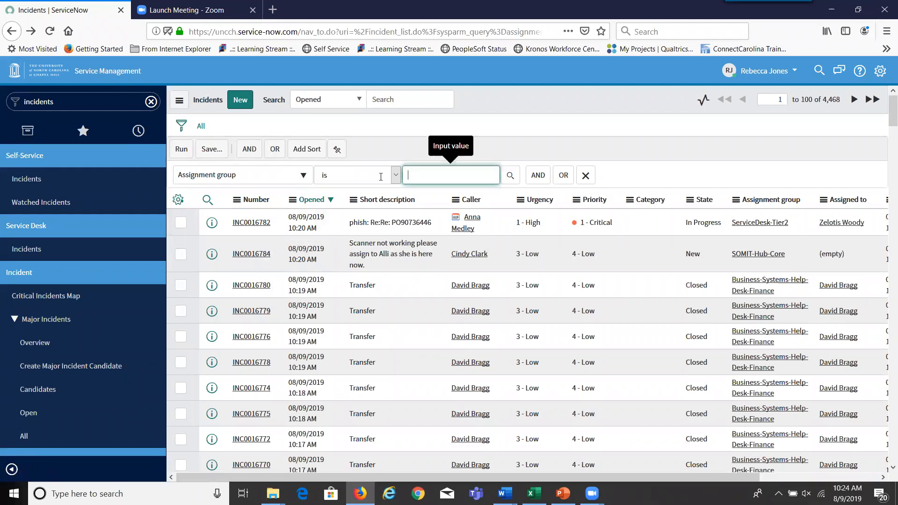
type("enet")
key("BackSpace")
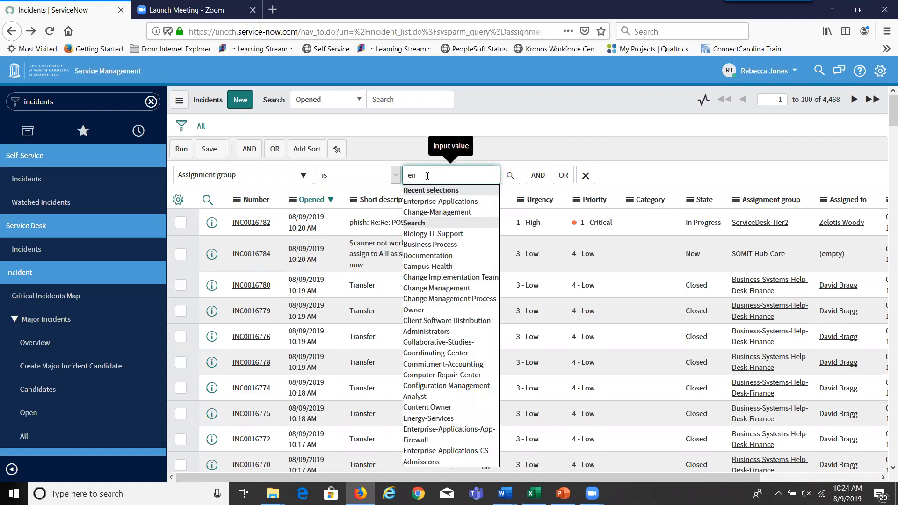
type("ter")
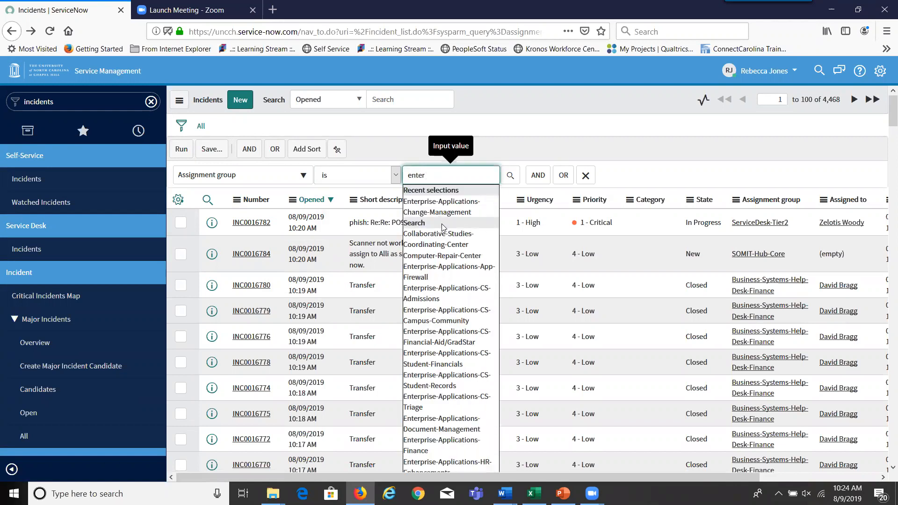
left_click(442, 212)
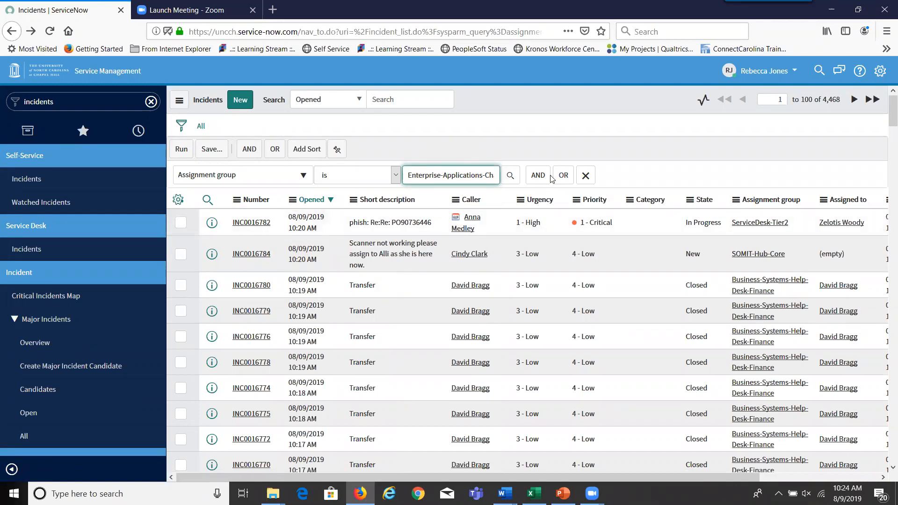
- Add an AND condition where State is New OR In Progress OR On Hold
left_click(538, 176)
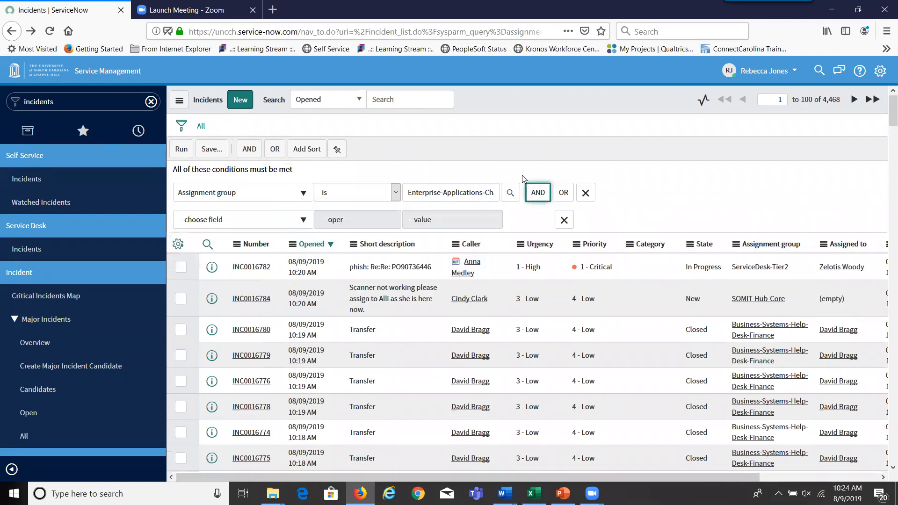
left_click(296, 224)
type("state")
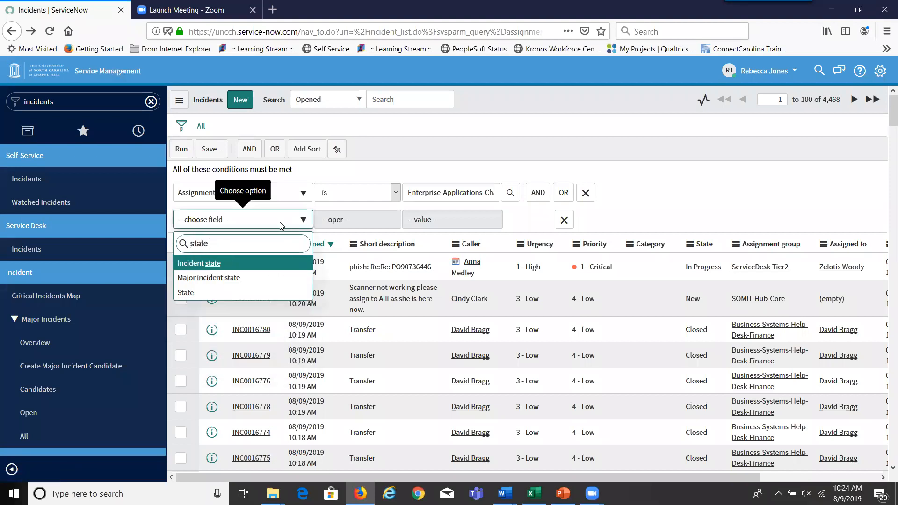
left_click(185, 294)
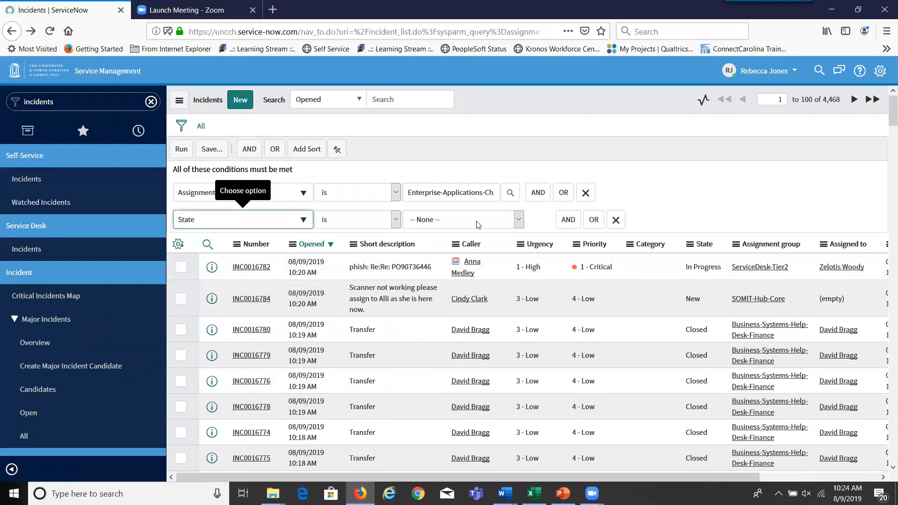
left_click(520, 224)
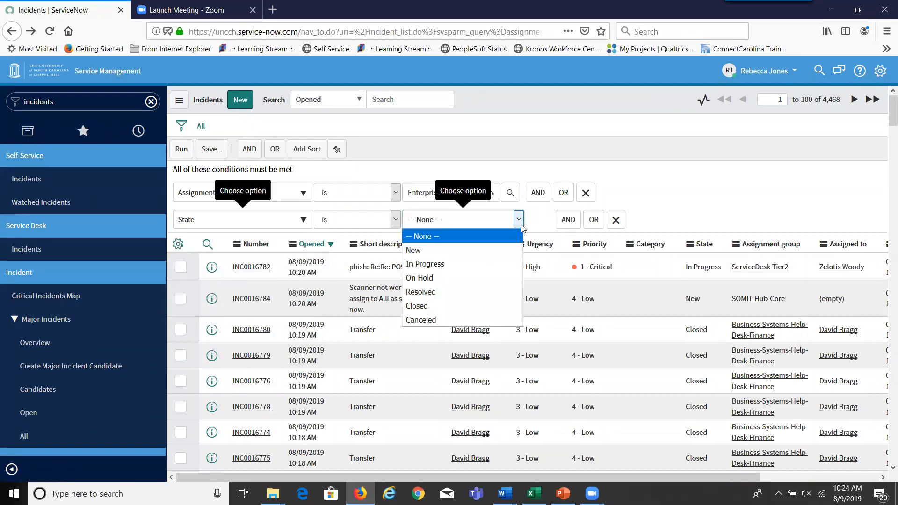
left_click(433, 253)
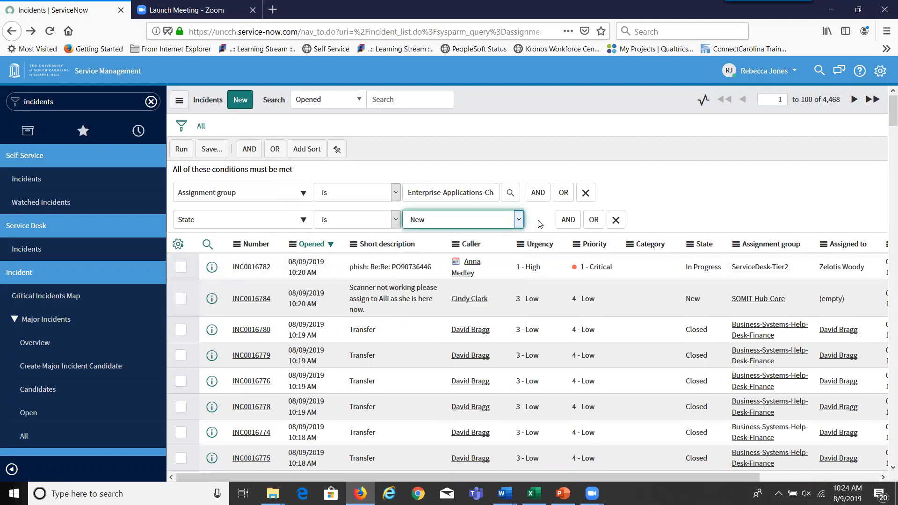
left_click(593, 221)
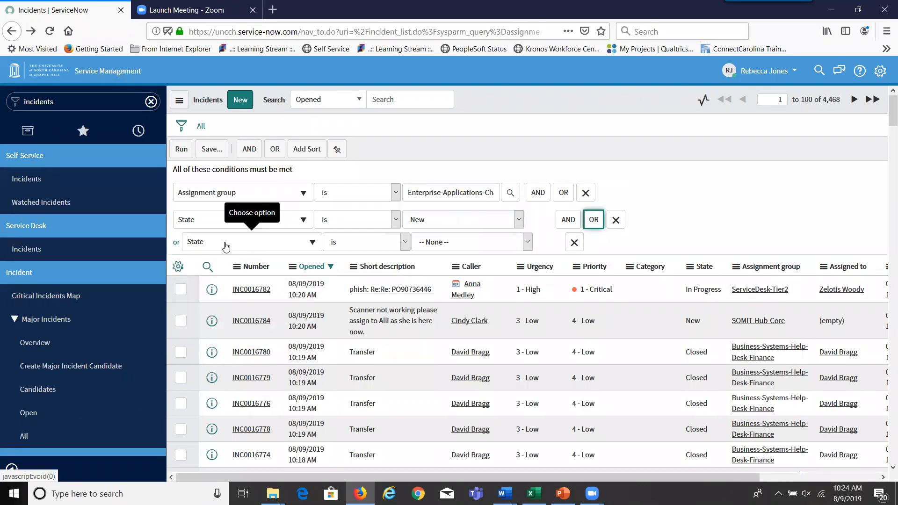
left_click(527, 242)
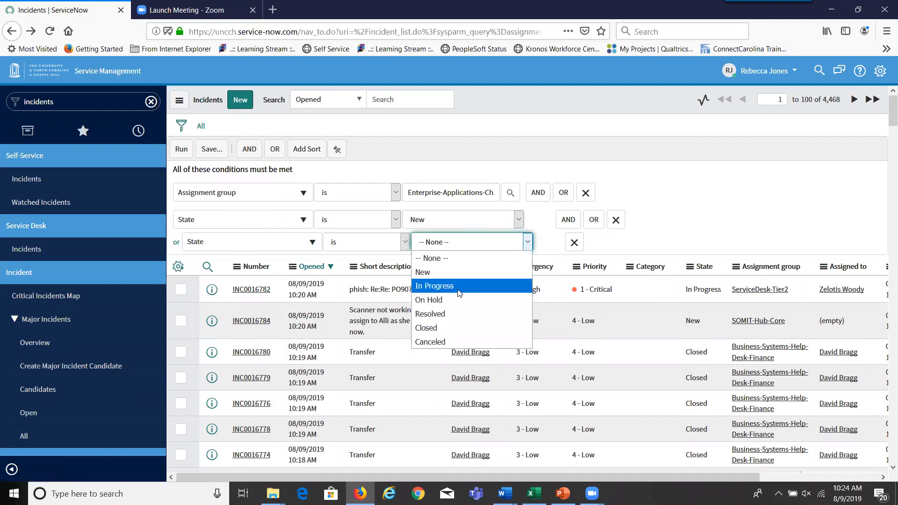
left_click(463, 287)
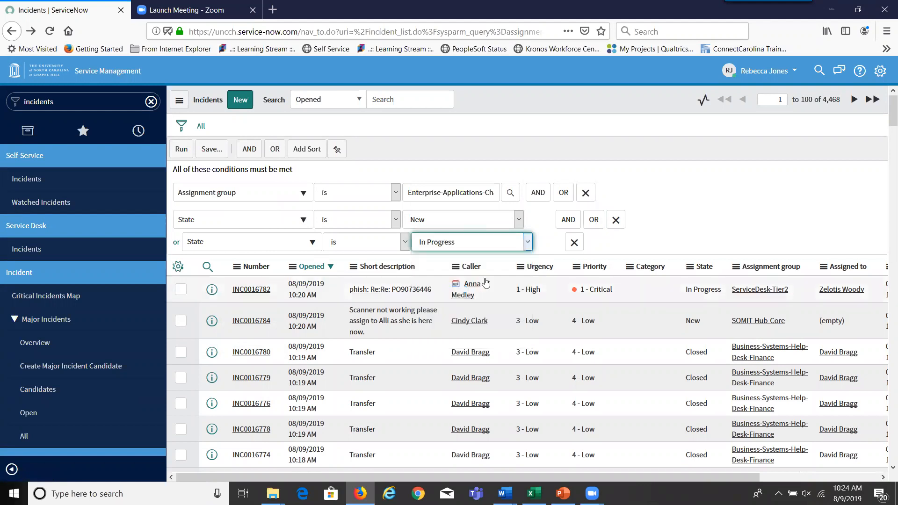
left_click(594, 223)
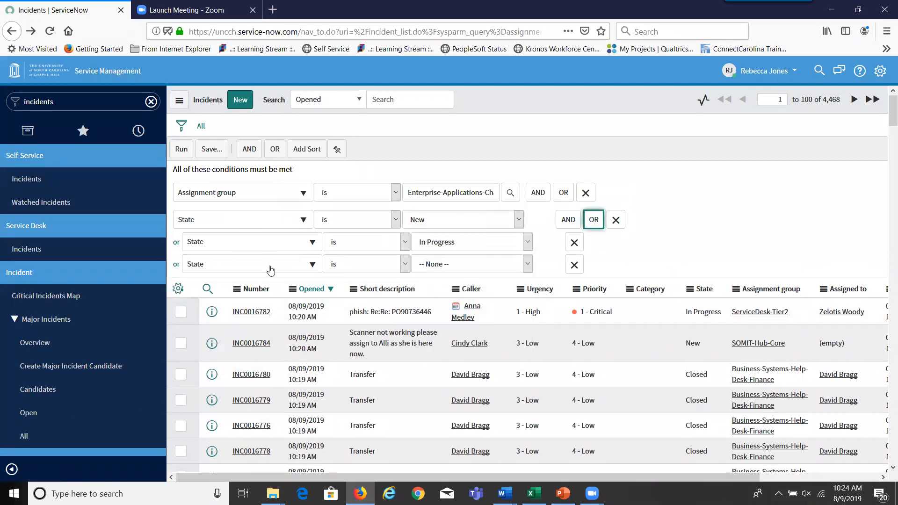
left_click(528, 265)
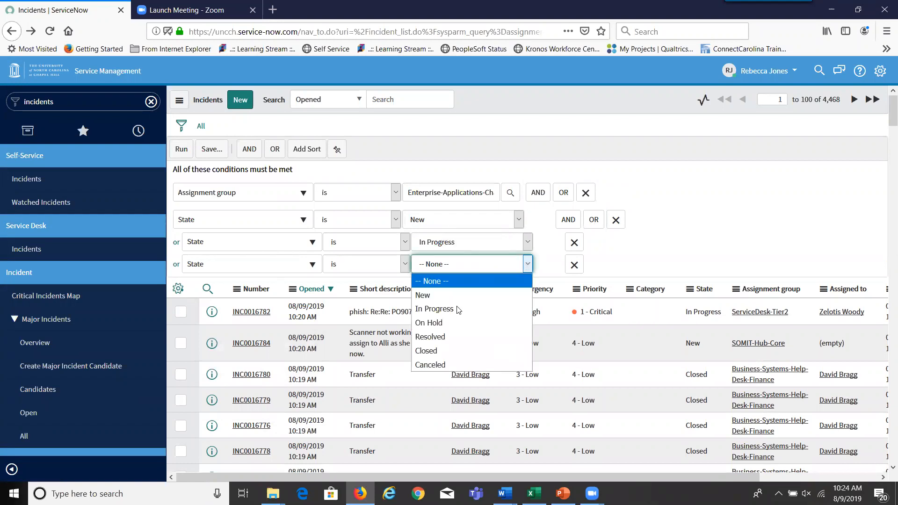
left_click(430, 323)
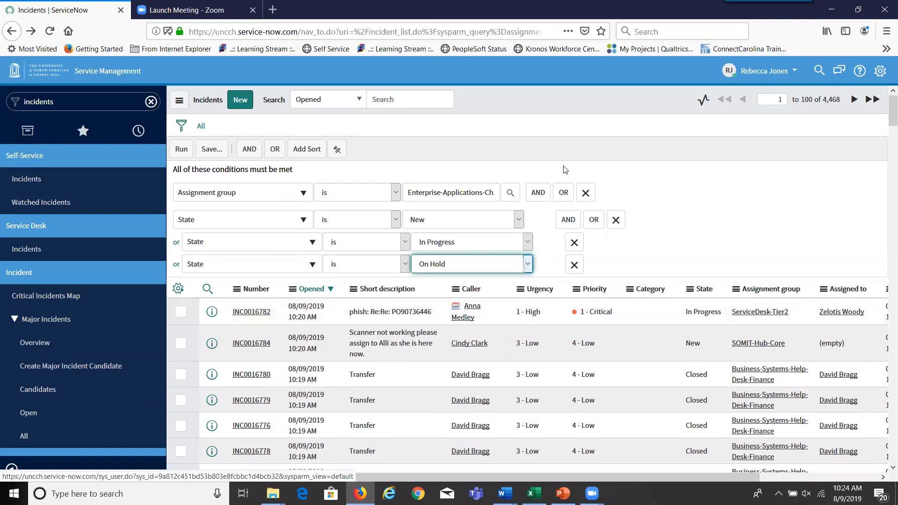
- Add another blank AND condition row and browse its field list
left_click(568, 219)
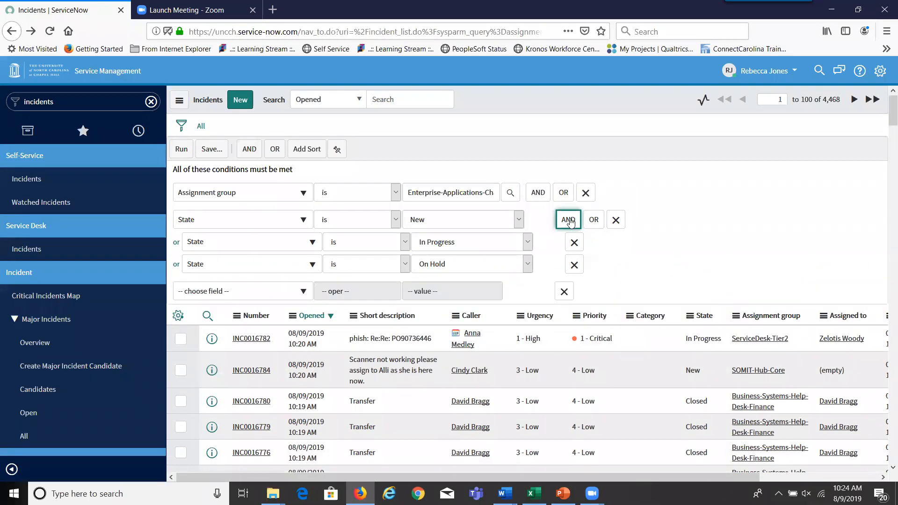
left_click(304, 291)
left_click_drag(308, 345, 305, 395)
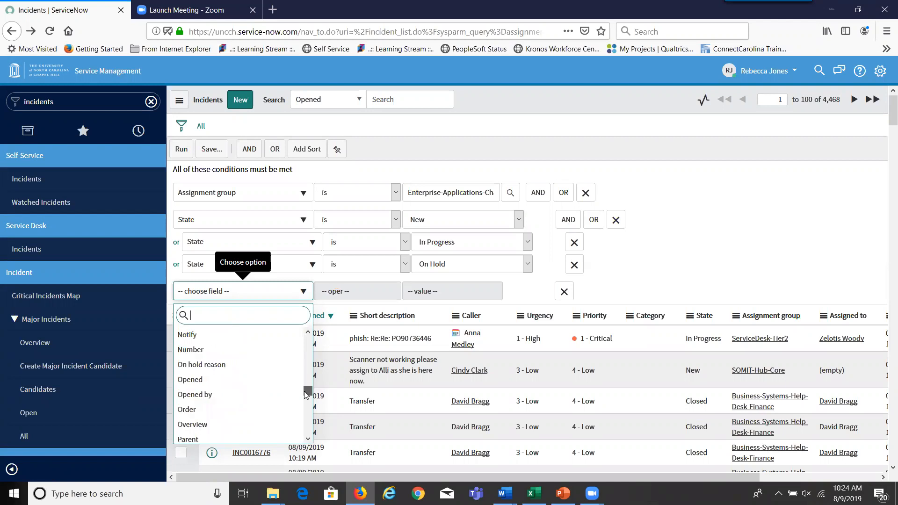
- Set the new condition to Opened relative on or before 7 Days ago
left_click(199, 380)
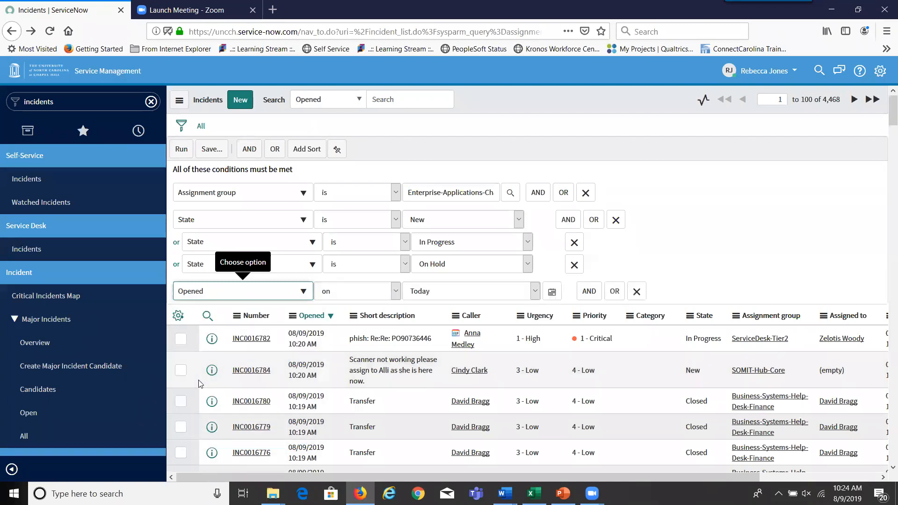
left_click(396, 291)
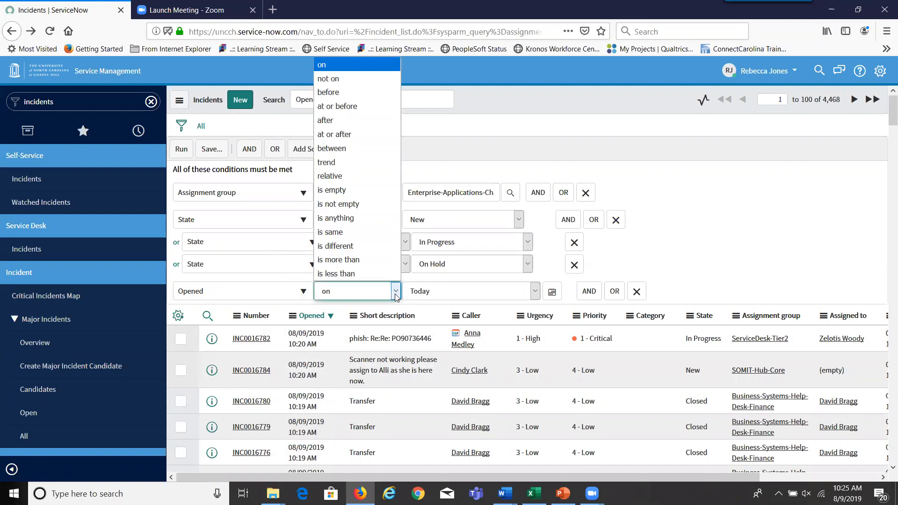
left_click(368, 175)
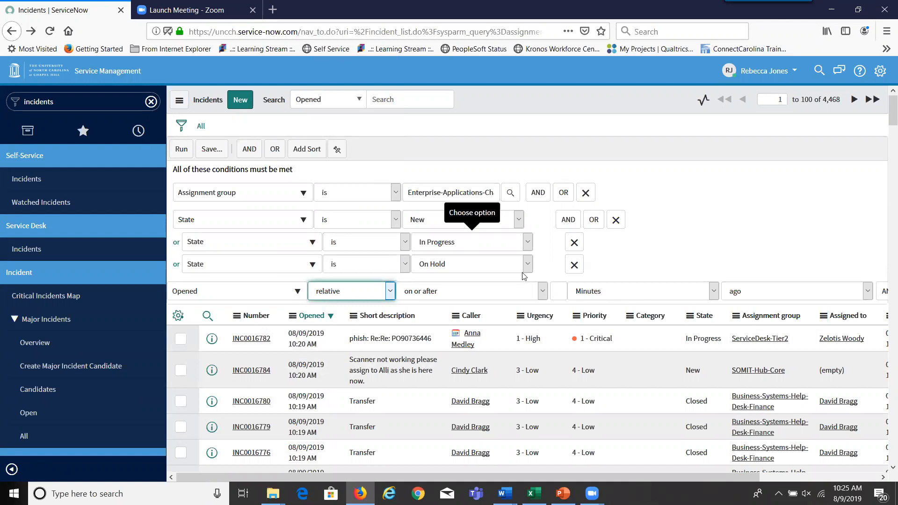
left_click(542, 292)
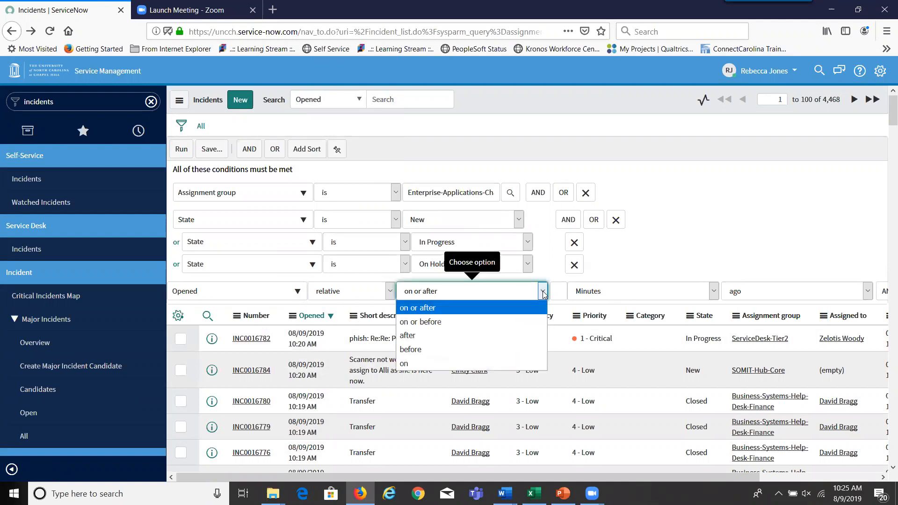
left_click(507, 322)
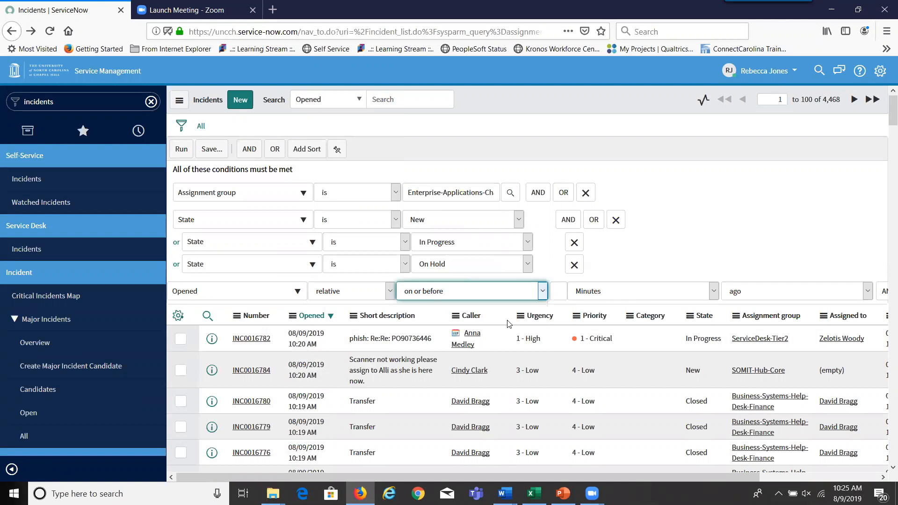
left_click(562, 292)
type("7")
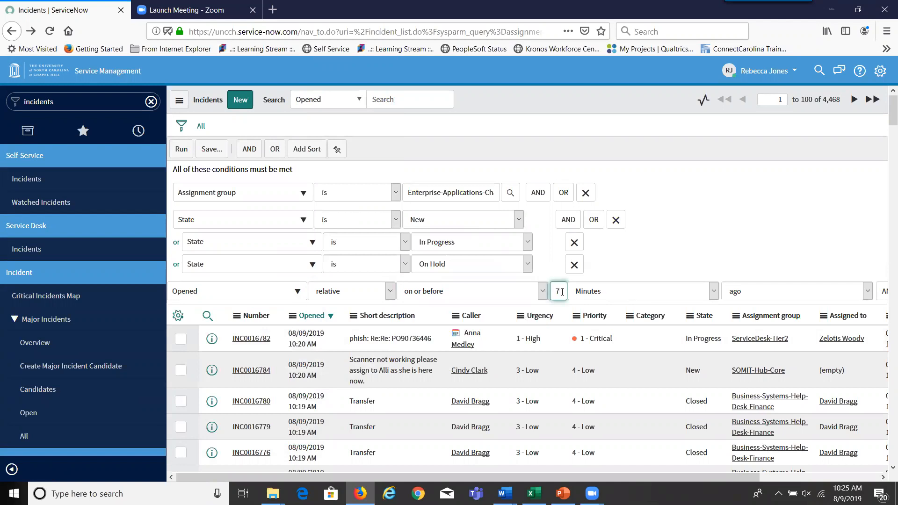
left_click(713, 294)
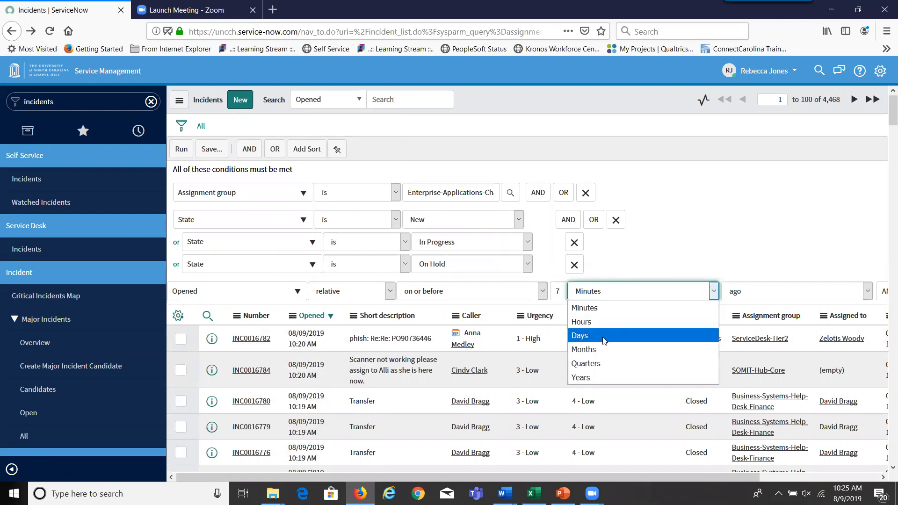
left_click(604, 338)
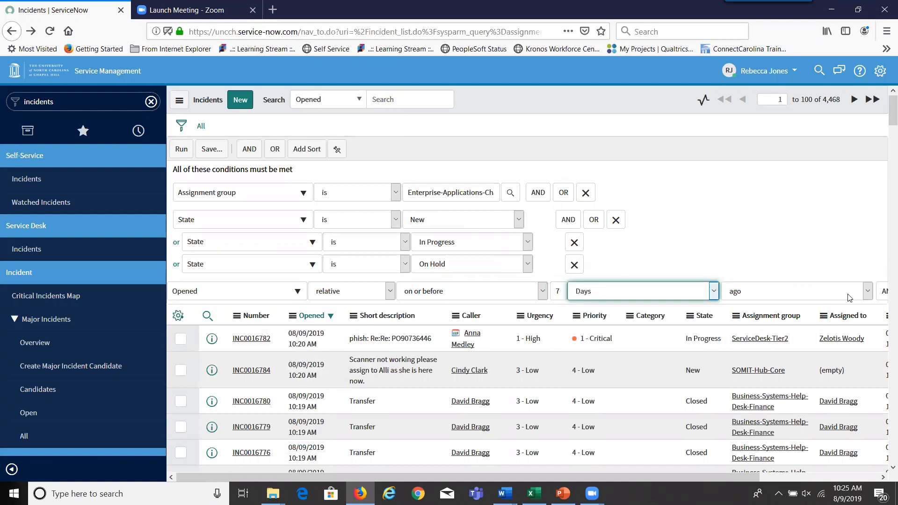
- Run the filter to narrow the list to one incident, then reopen the conditions
left_click(182, 154)
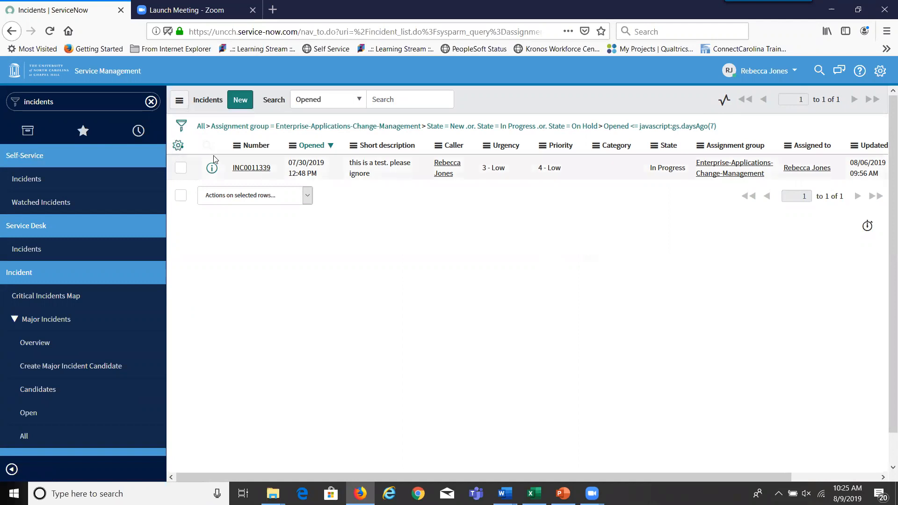
left_click(182, 130)
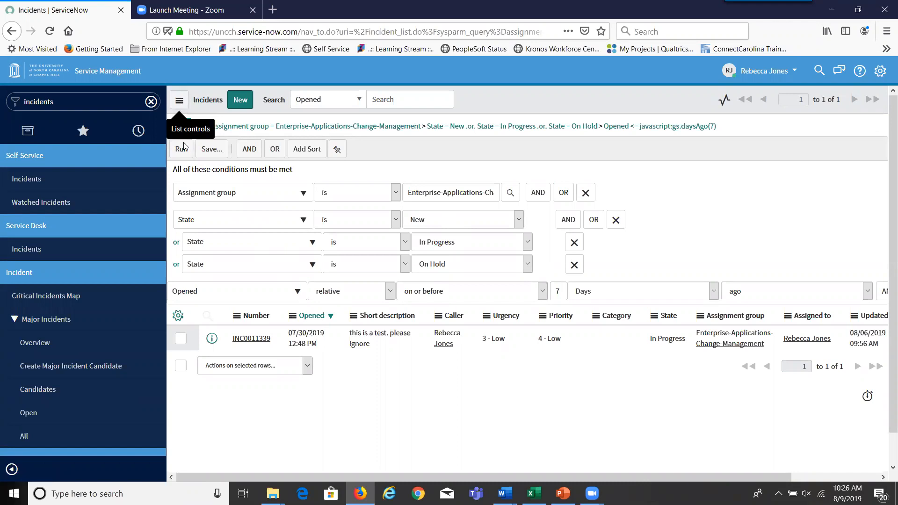
- Save the filtered list as favorite 'Incidents- 7 days old' and view it among navigator favorites
left_click(181, 101)
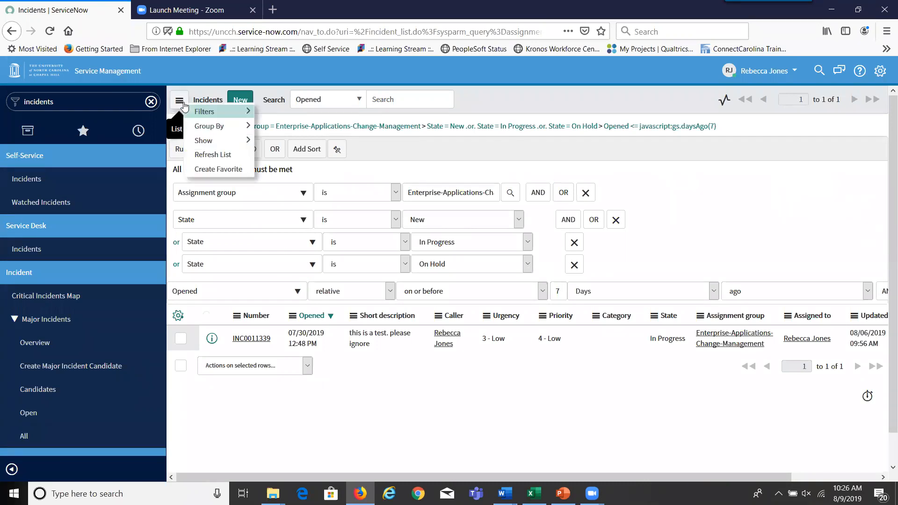
left_click(205, 169)
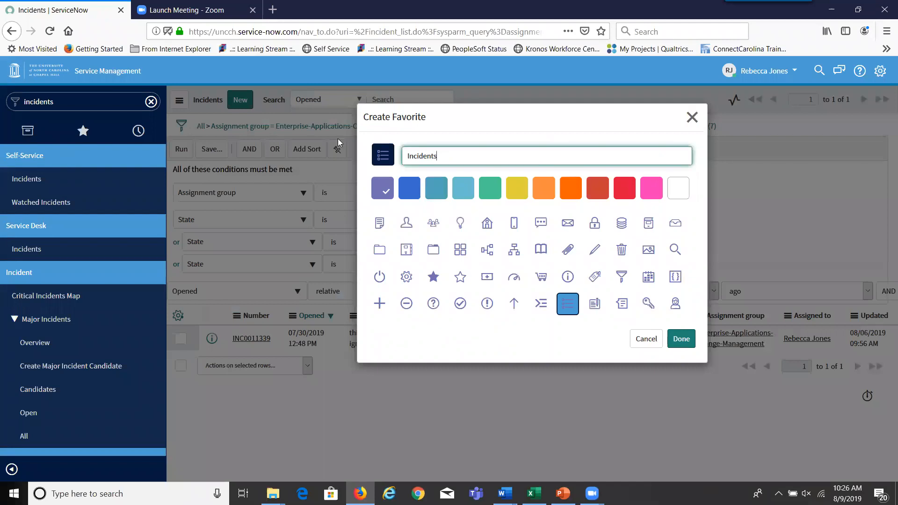
type("- 7 days old")
left_click(682, 339)
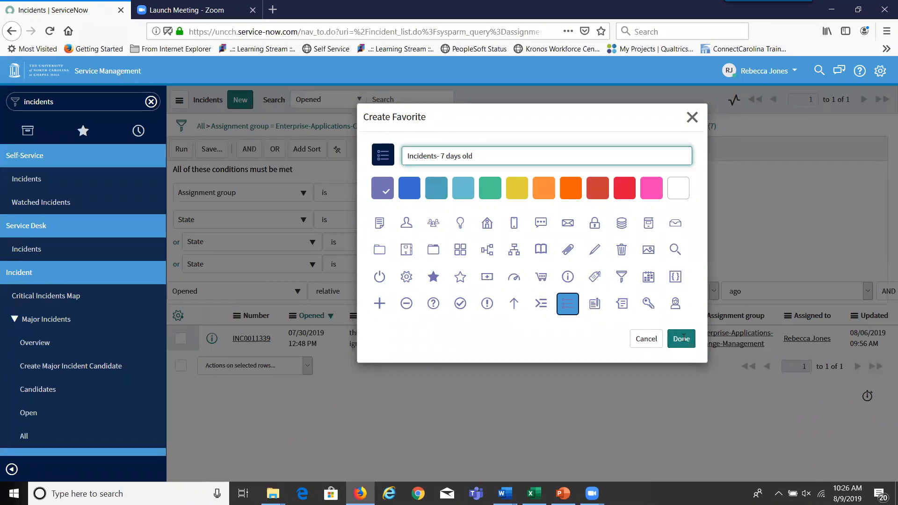
left_click(83, 130)
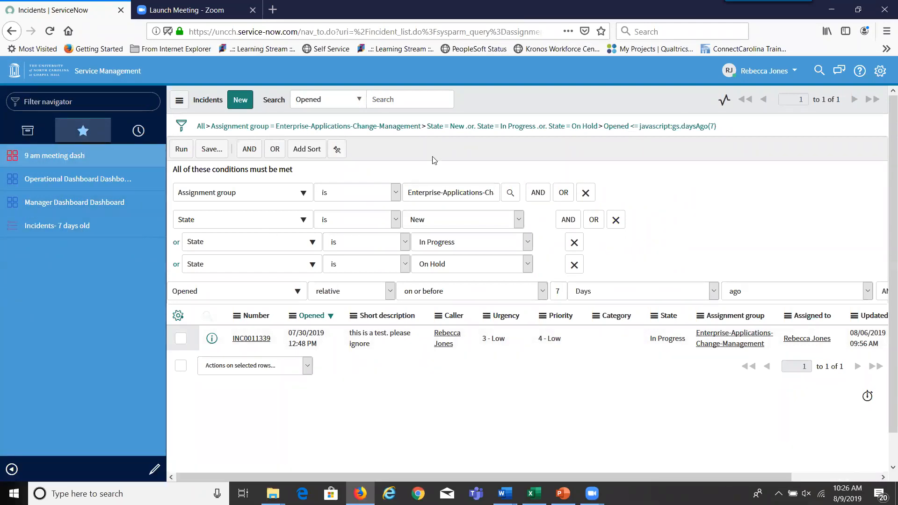
- Save the conditions as filter '7 days old incidents', visible to Me only
left_click(216, 151)
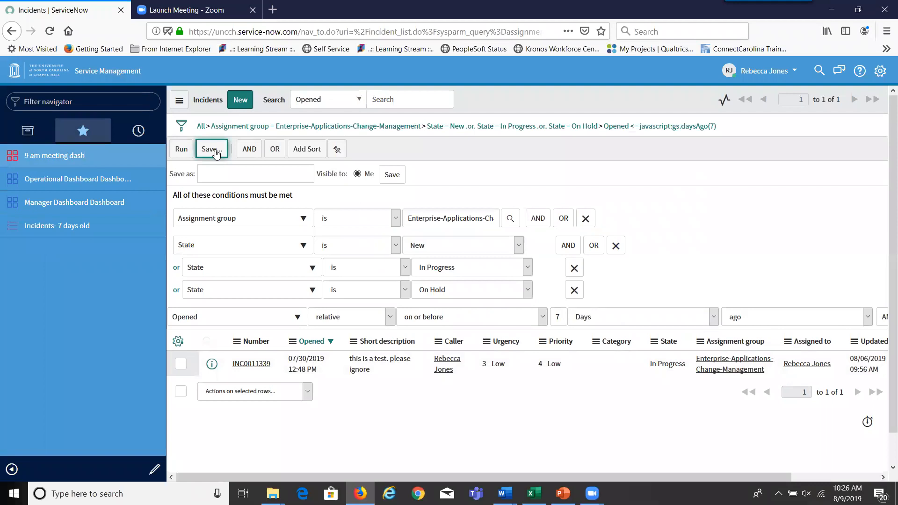
left_click(220, 176)
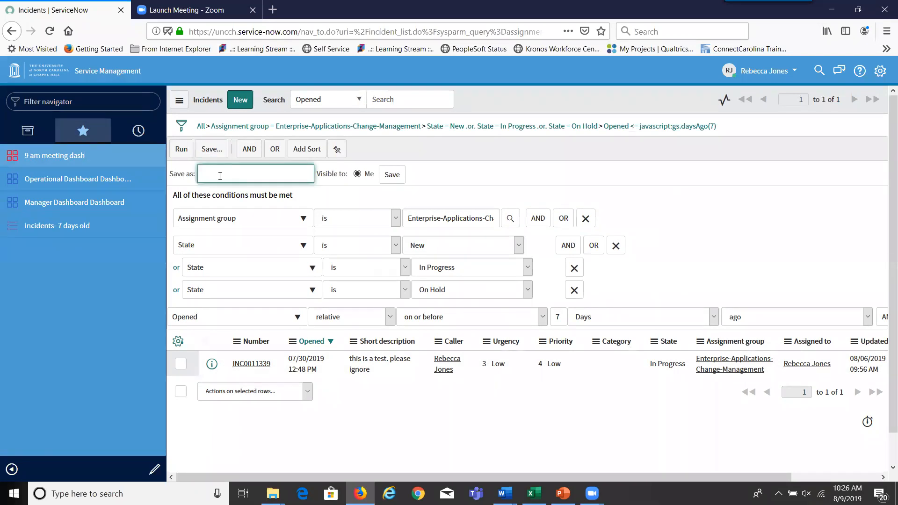
type("7 days old incidents")
left_click(393, 176)
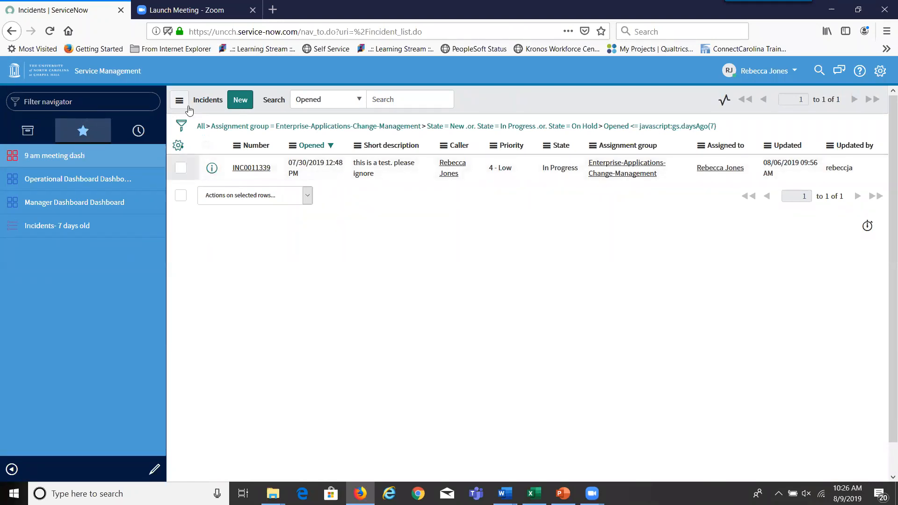
- Clear all conditions, then reapply the saved '7 days old incidents' filter from List controls
left_click(183, 127)
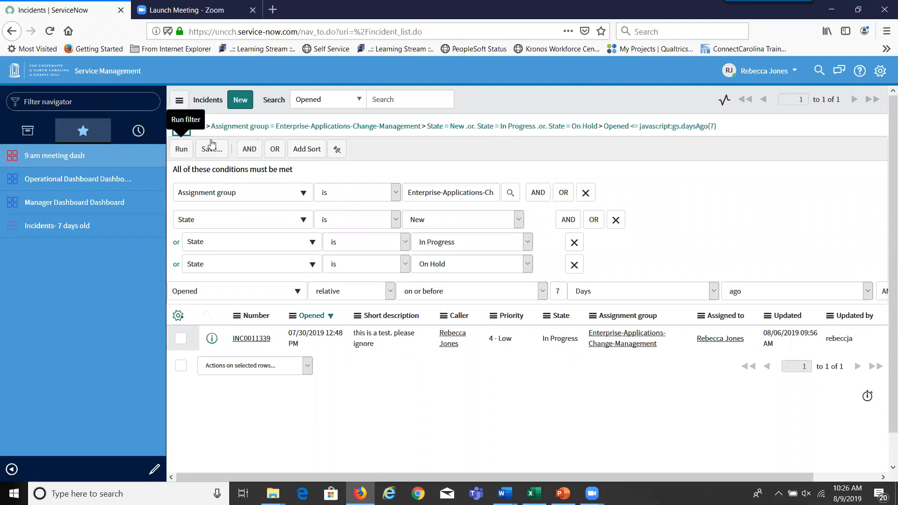
left_click(203, 126)
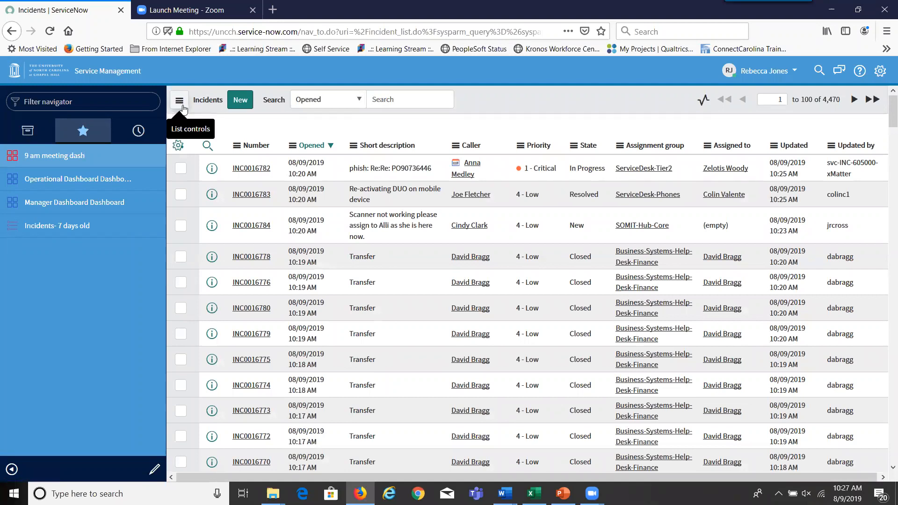
left_click(182, 108)
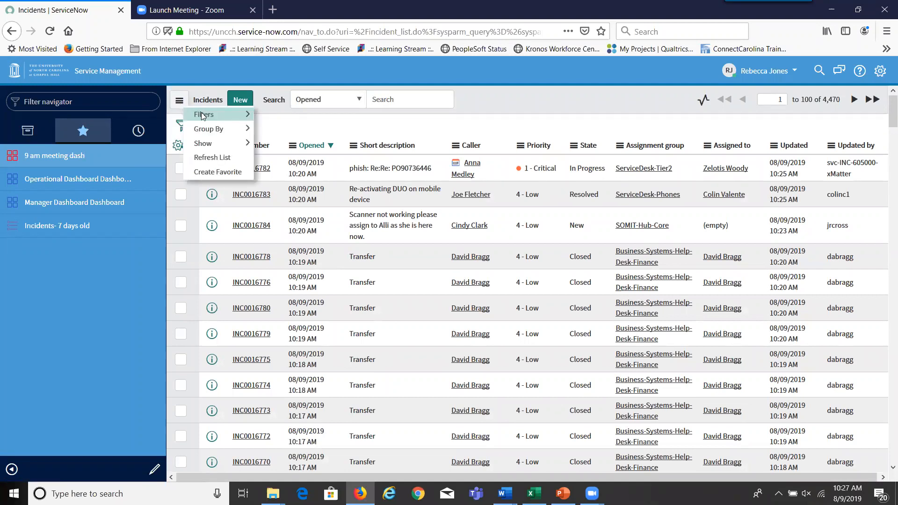
mouse_move(200, 117)
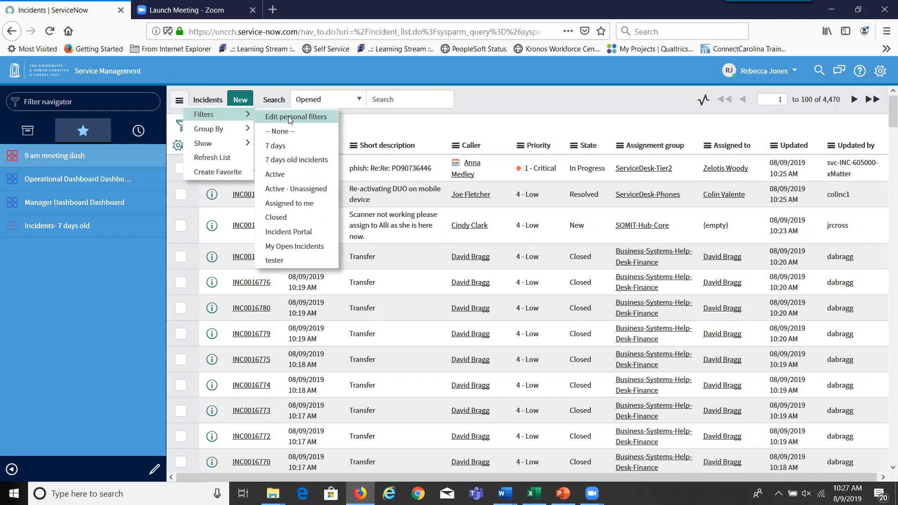
left_click(289, 160)
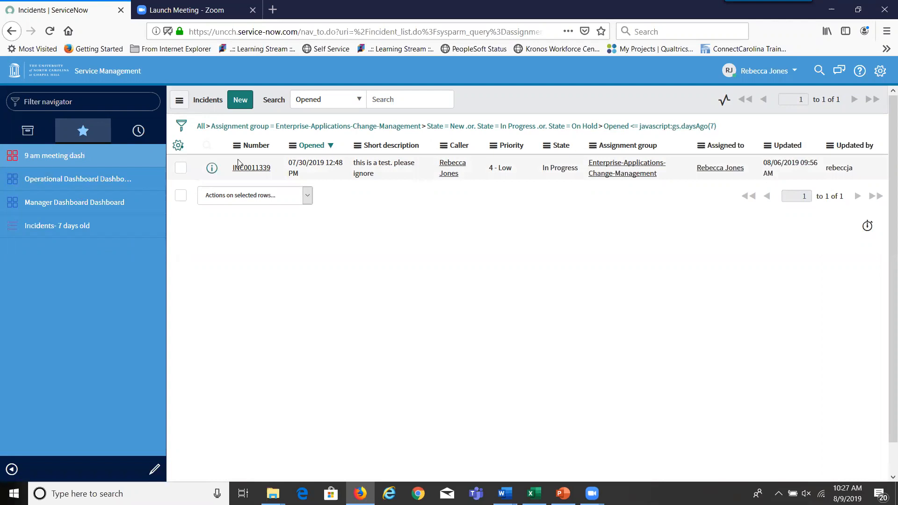
left_click(179, 101)
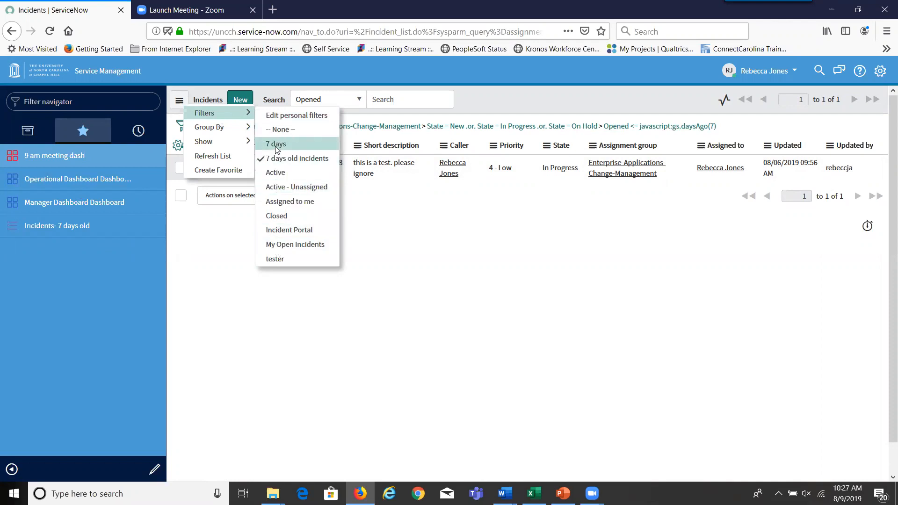
left_click(474, 270)
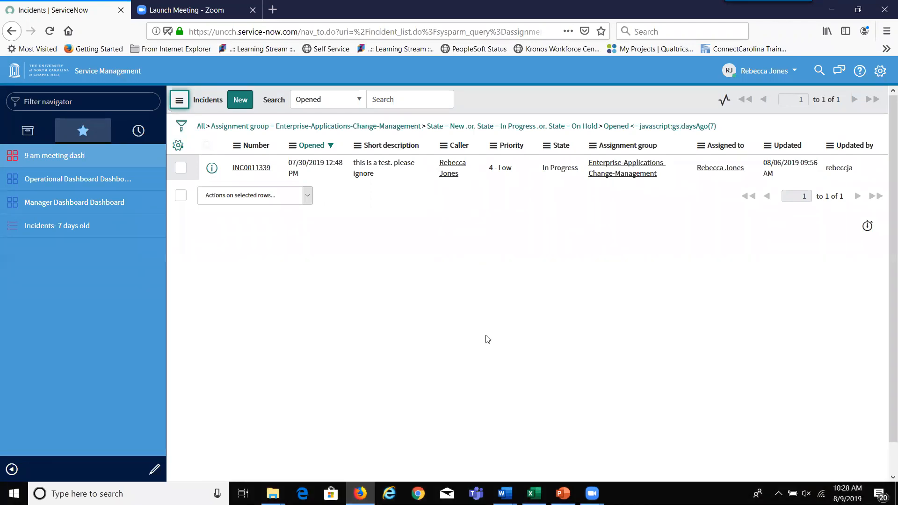
- Go home, open the Operational Dashboard favorite, and show All applications in the navigator
left_click(16, 74)
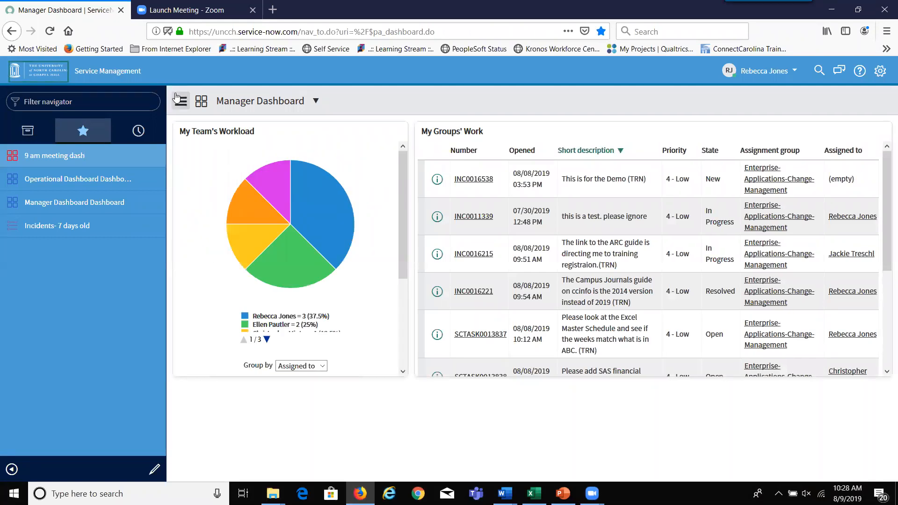
left_click(90, 182)
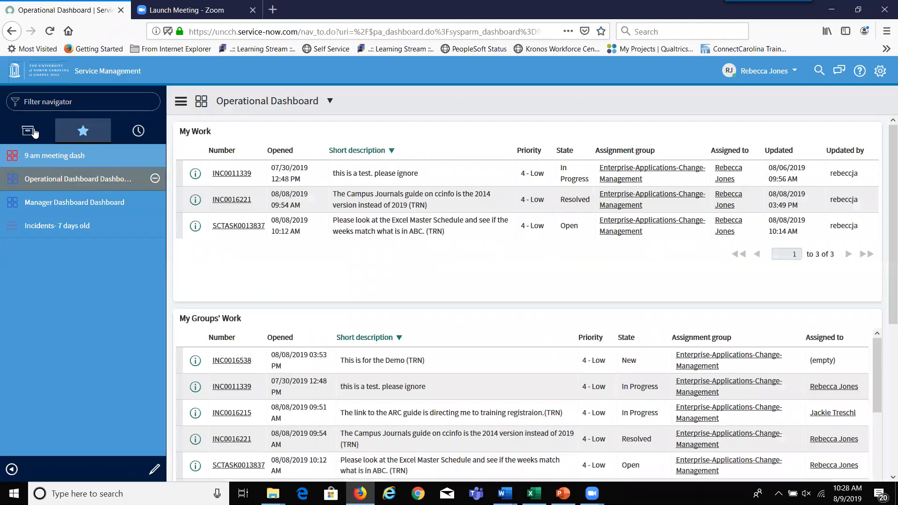
left_click(30, 132)
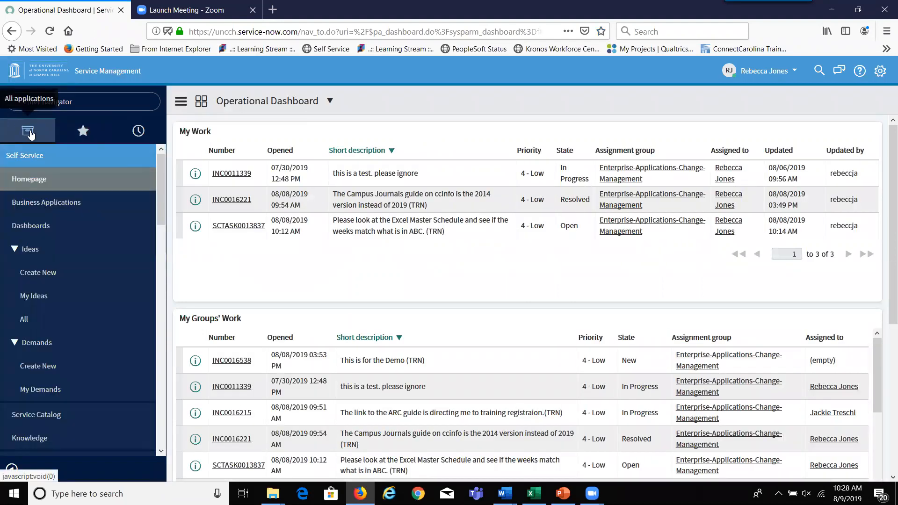
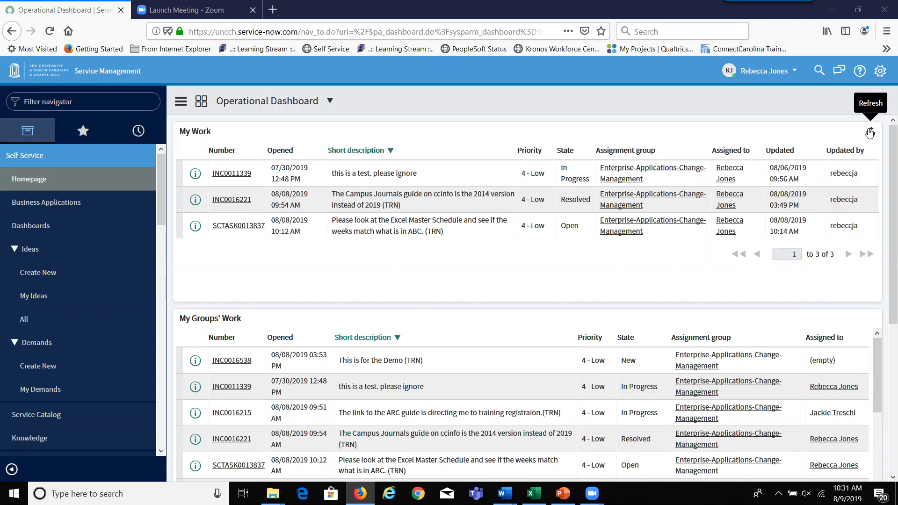
- Refresh the My Work list a few times
left_click(871, 134)
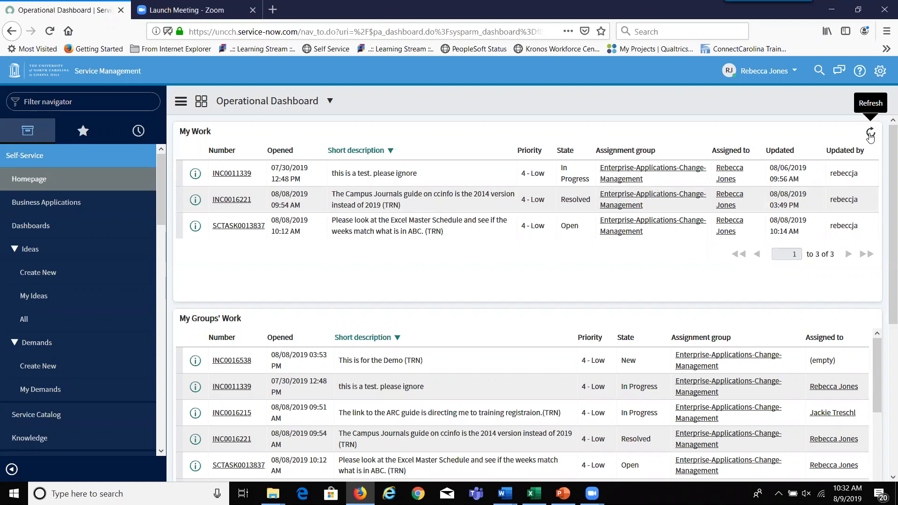
left_click(870, 134)
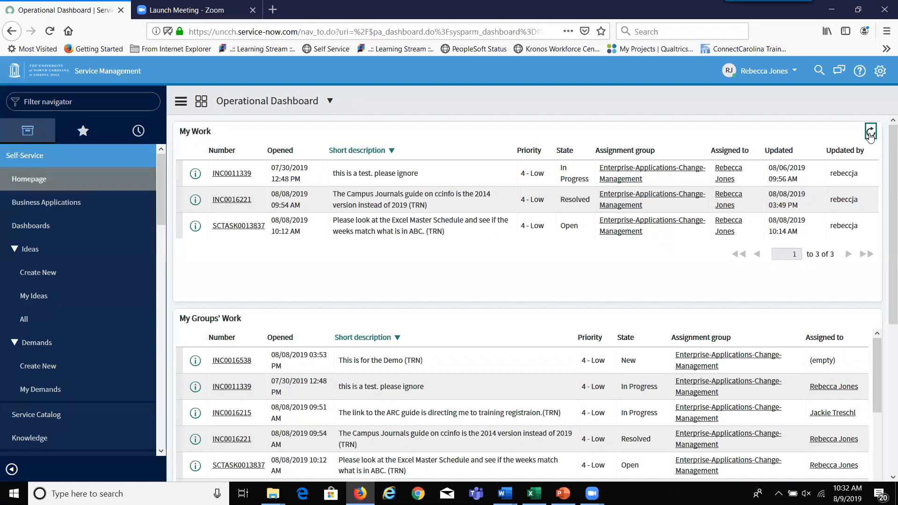
left_click(871, 135)
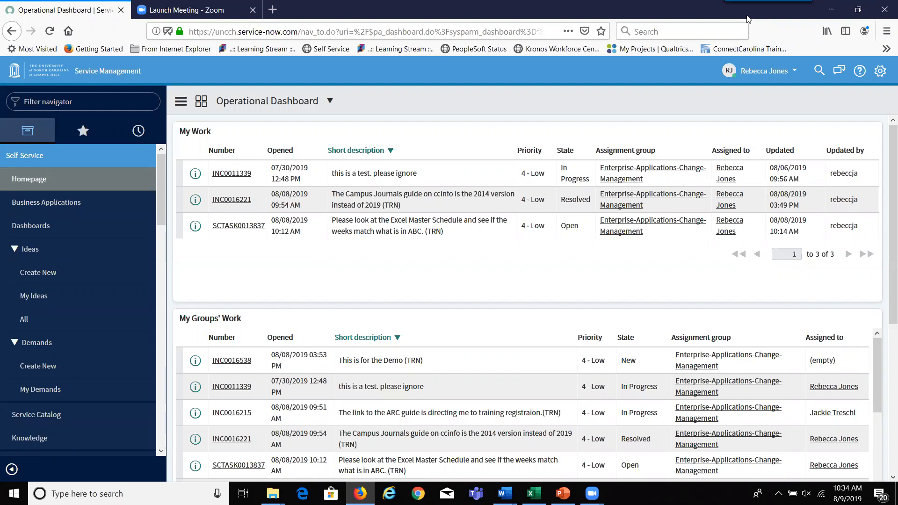
- Open incident INC0011339 and scroll through its form, then back to the top
left_click(237, 176)
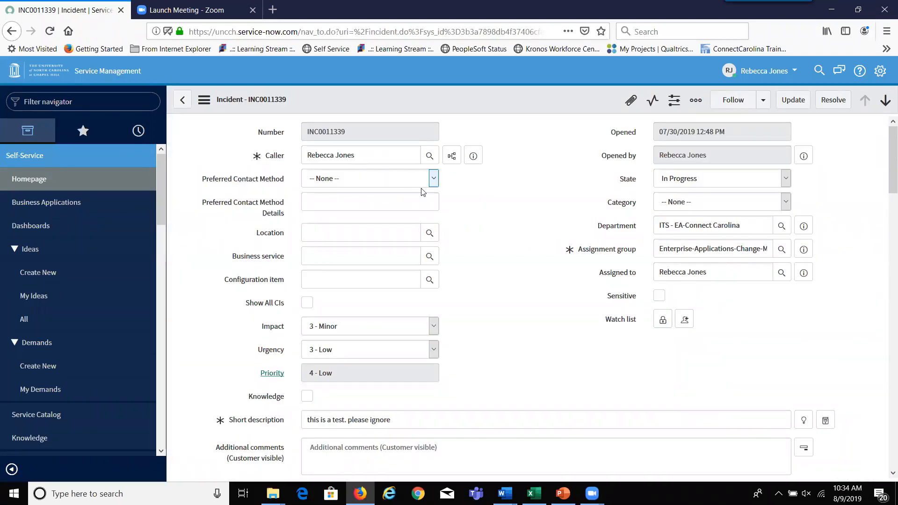
scroll(884, 140, "down", 2)
scroll(886, 159, "down", 5)
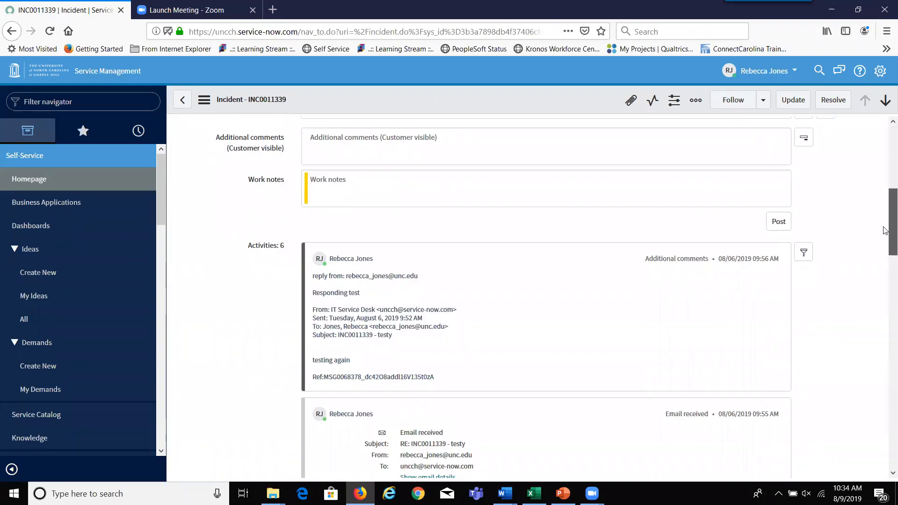
scroll(885, 230, "down", 20)
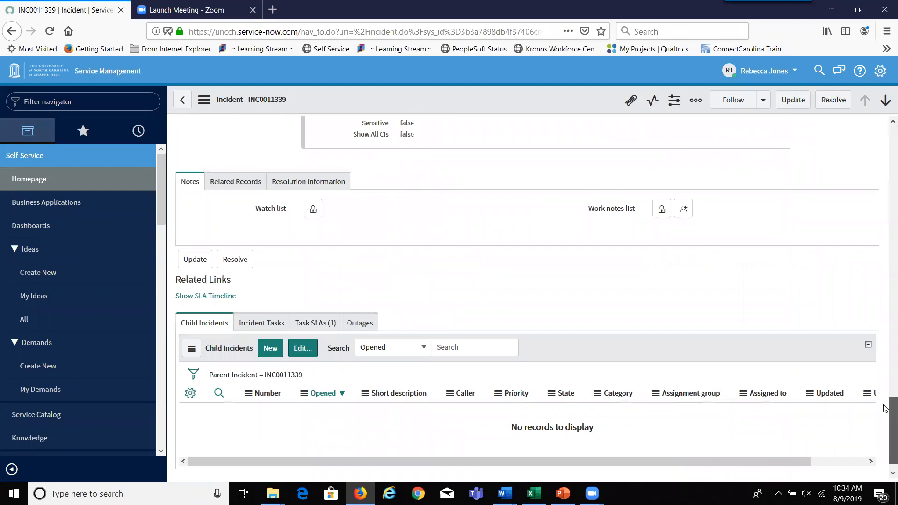
scroll(886, 408, "down", 1)
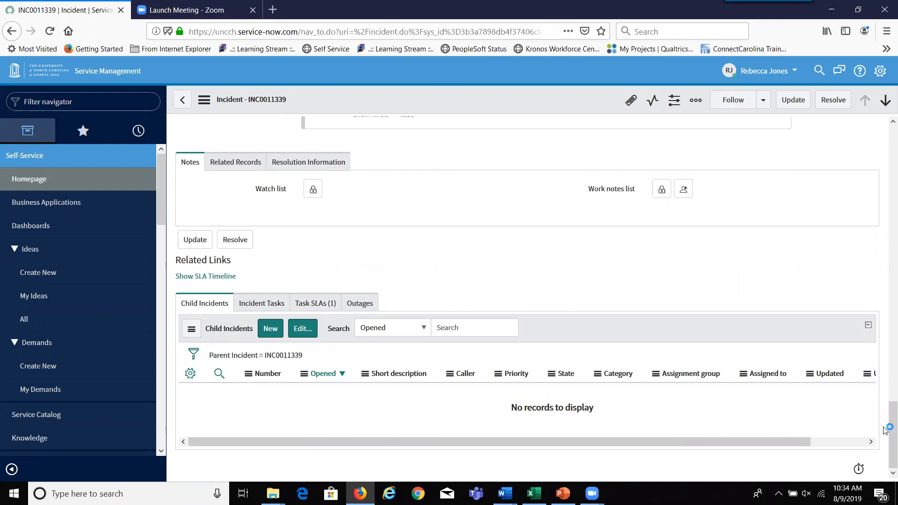
left_click_drag(890, 406, 865, 40)
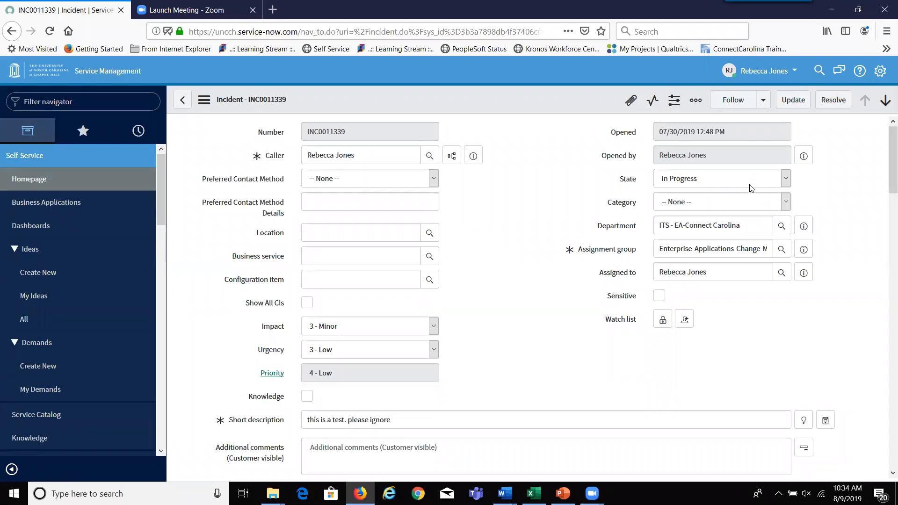
left_click_drag(886, 162, 886, 414)
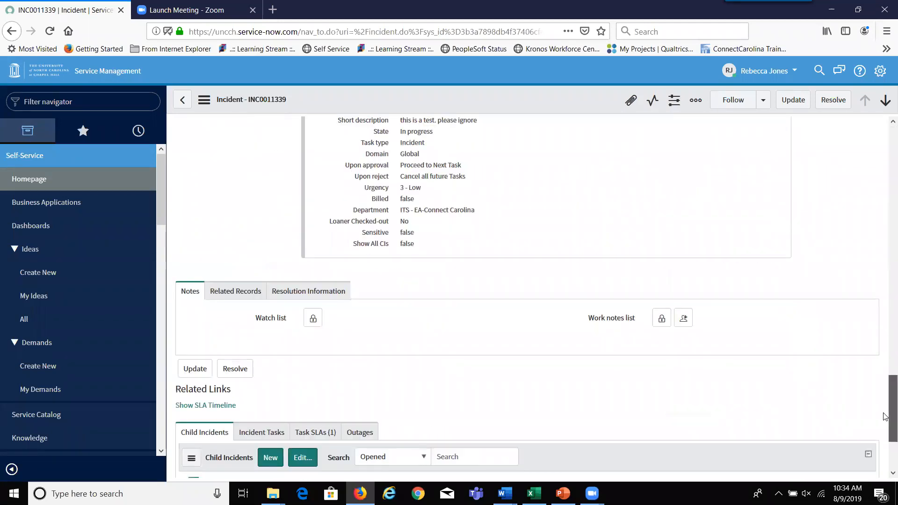
- Resolve INC0011339 with resolution code Solved and resolution notes 'done.'
left_click(294, 299)
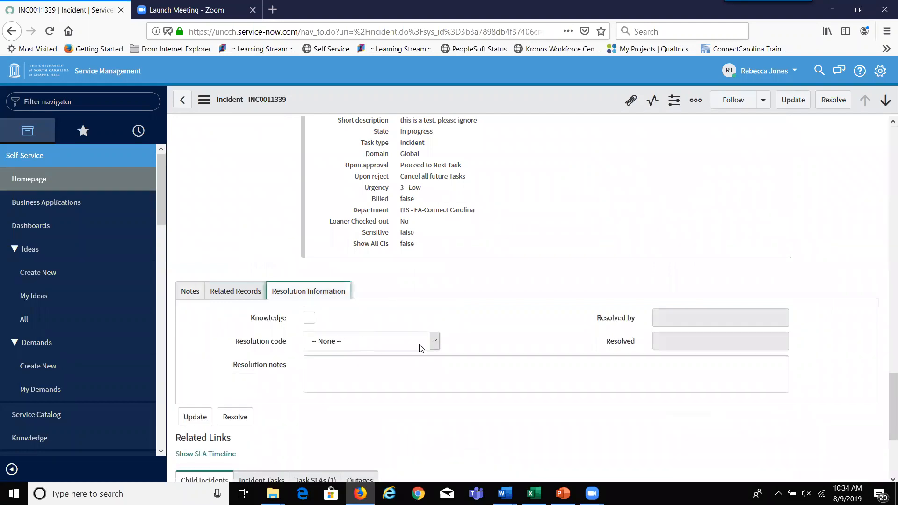
left_click(434, 345)
left_click(338, 375)
type("done.")
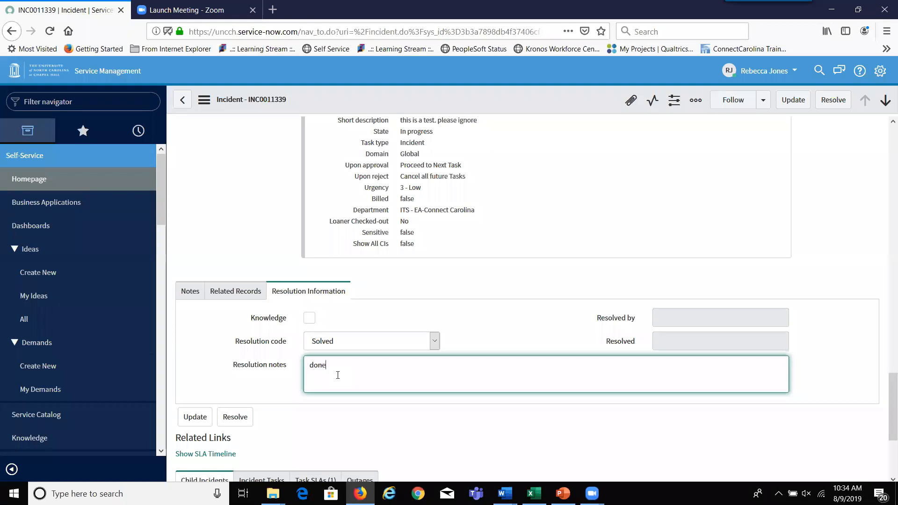
left_click(235, 427)
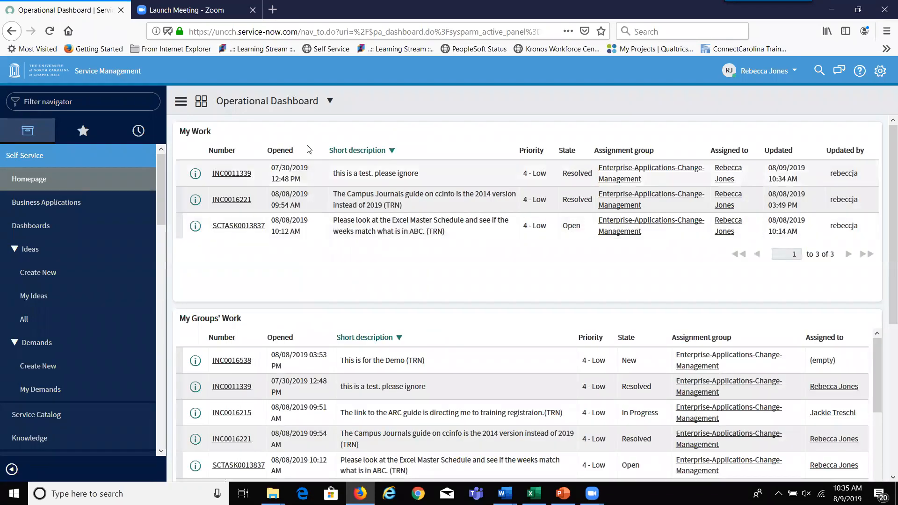
- Reopen INC0011339, confirm its state stays Resolved, and close the incident
left_click(236, 177)
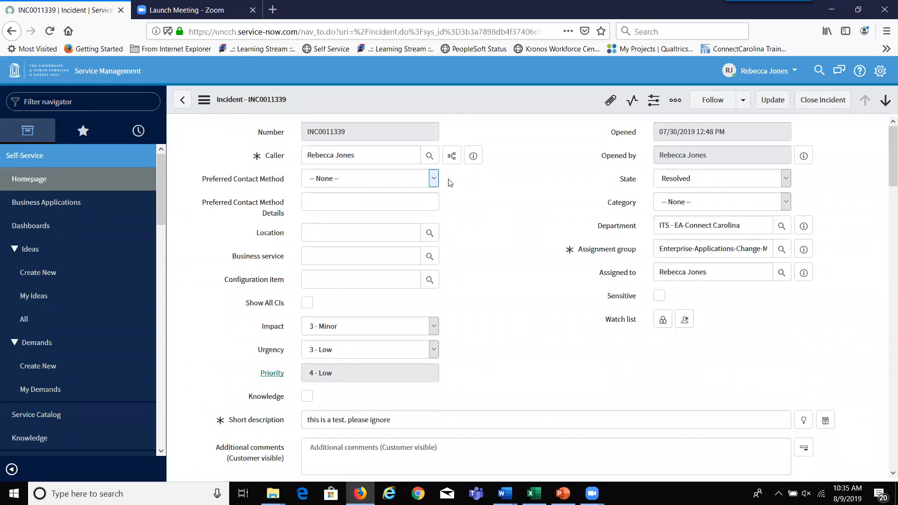
left_click(789, 179)
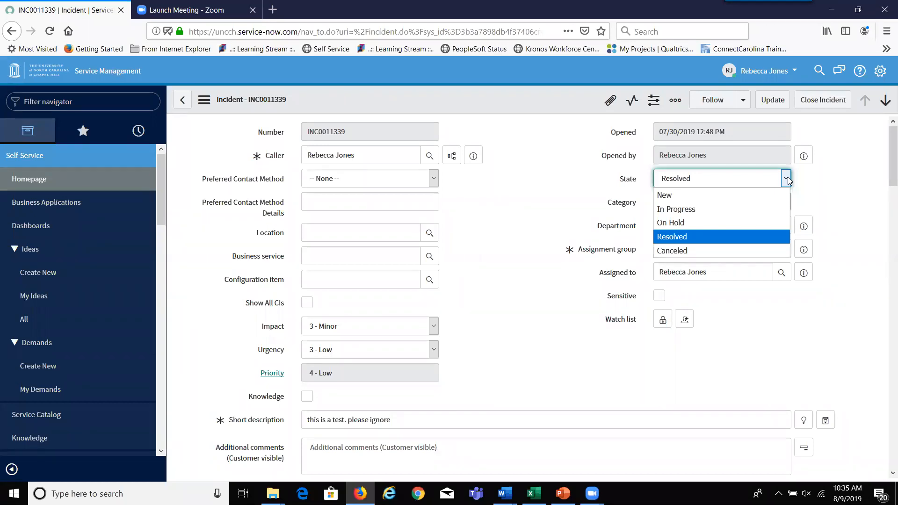
left_click(826, 182)
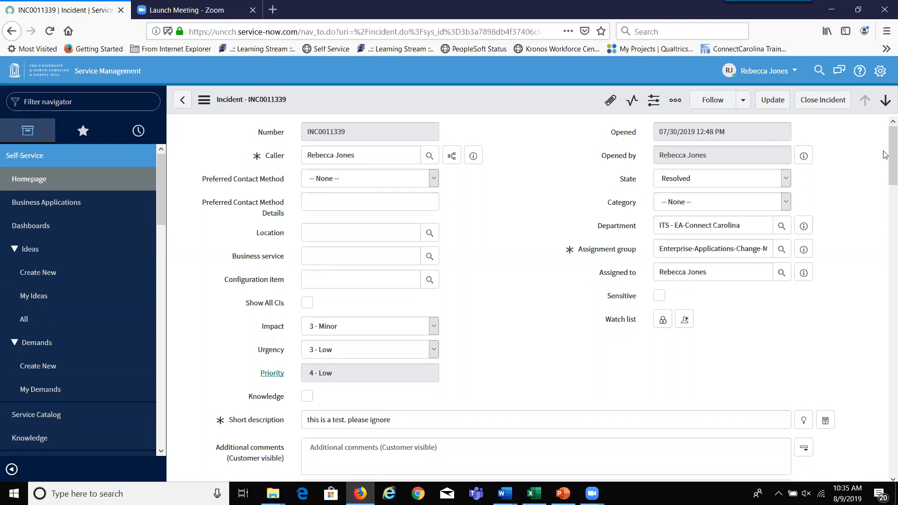
left_click(826, 101)
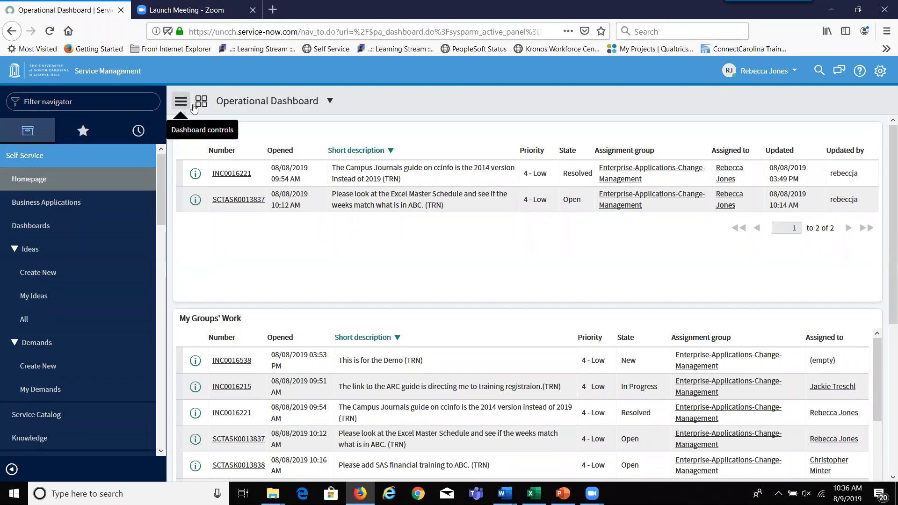
- Open Manager Dashboard from the navigator's Favorites list
left_click(85, 132)
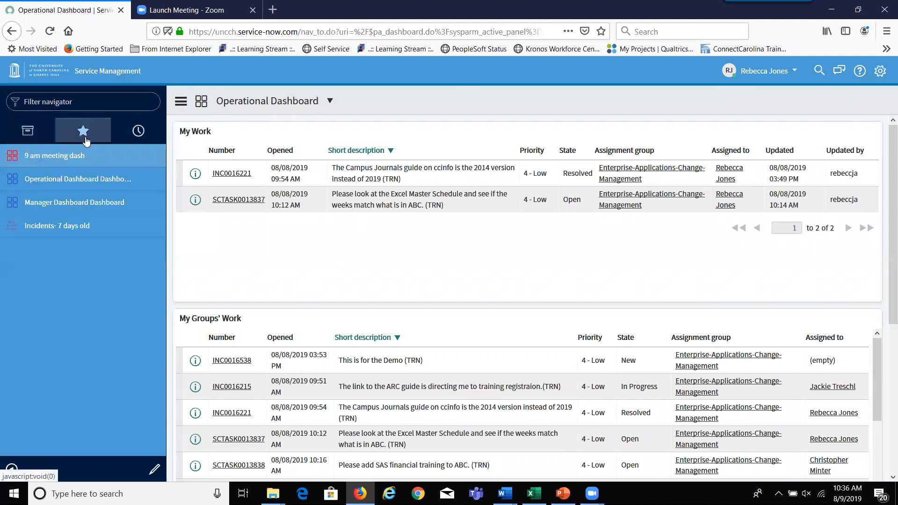
left_click(60, 212)
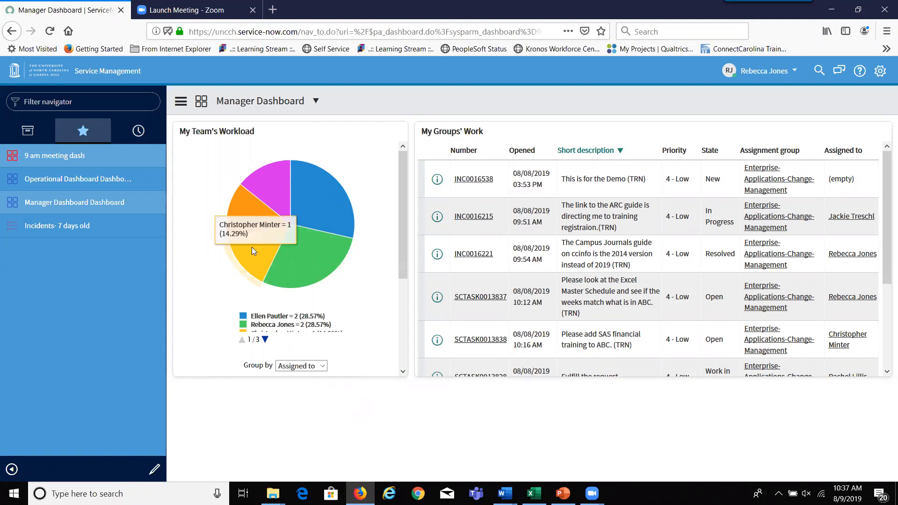
left_click(65, 182)
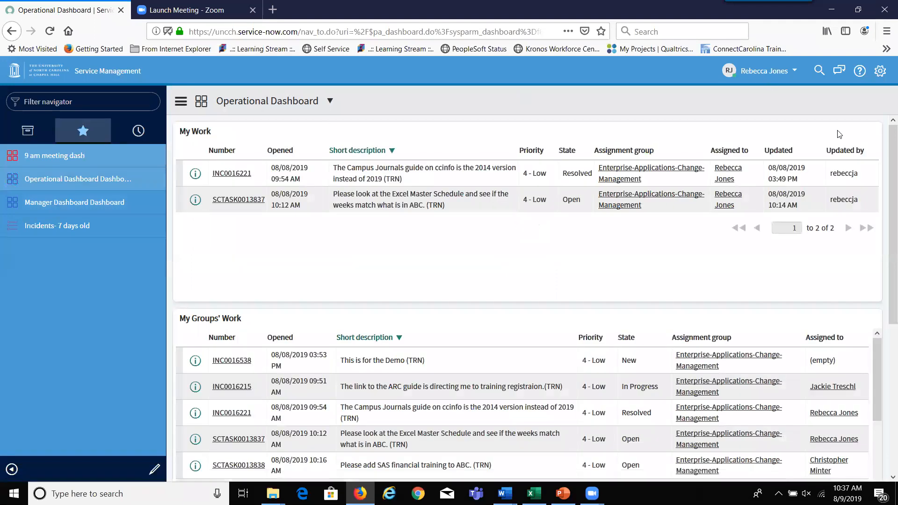
scroll(886, 170, "down", 5)
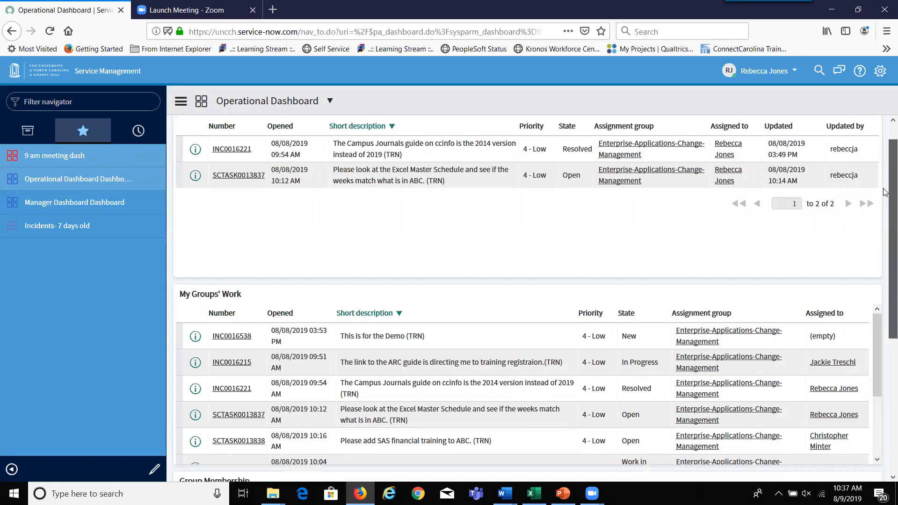
scroll(886, 334, "down", 1)
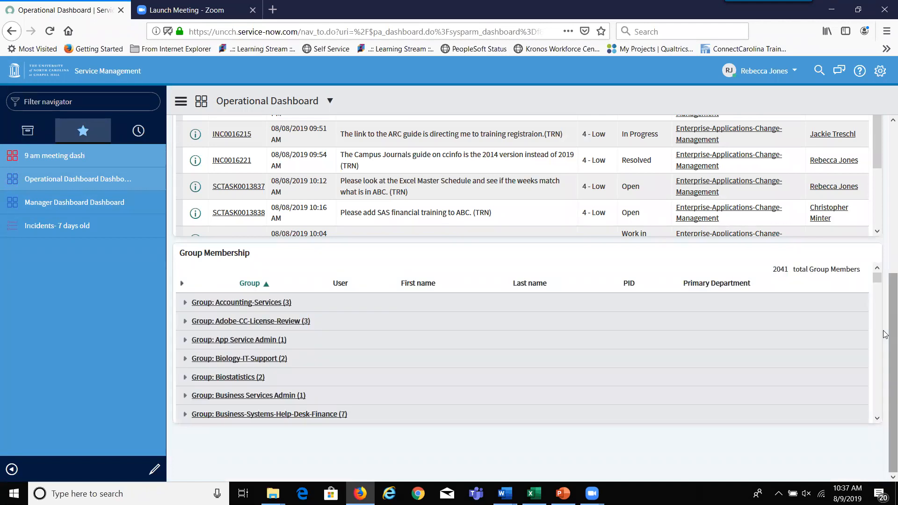
scroll(884, 309, "up", 2)
left_click_drag(884, 305, 882, 307)
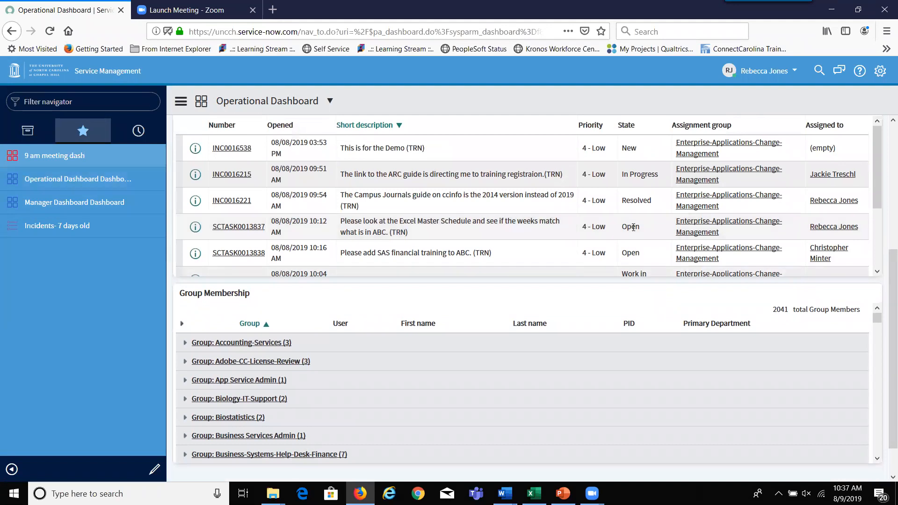
left_click_drag(886, 308, 885, 124)
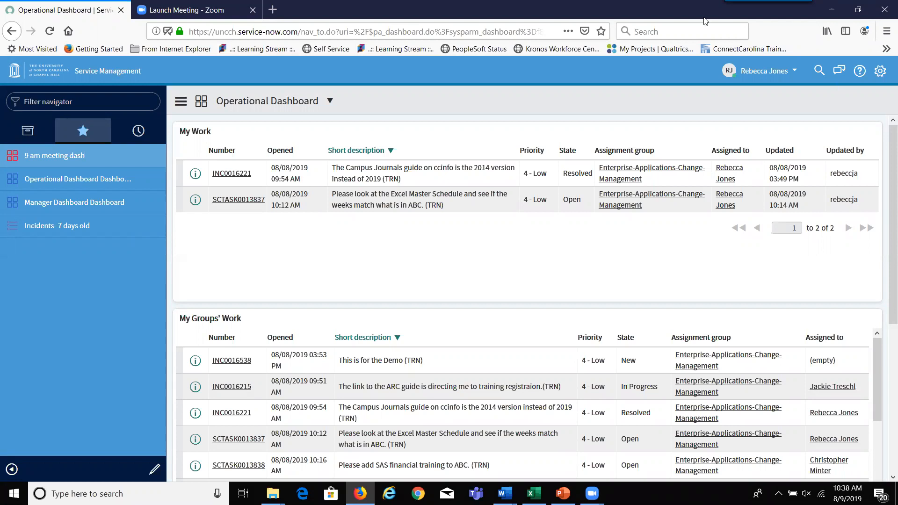
- Open the Strawberry dashboard from the Dashboards Overview
left_click(202, 102)
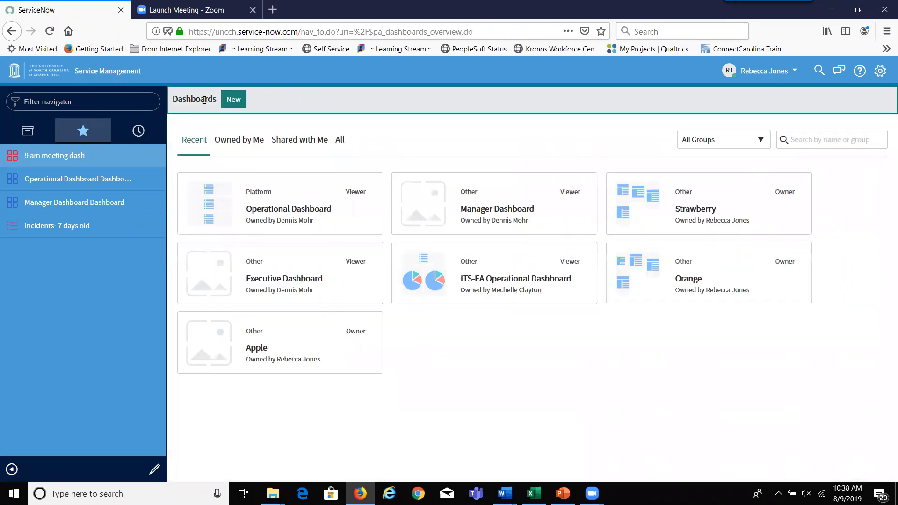
left_click(683, 209)
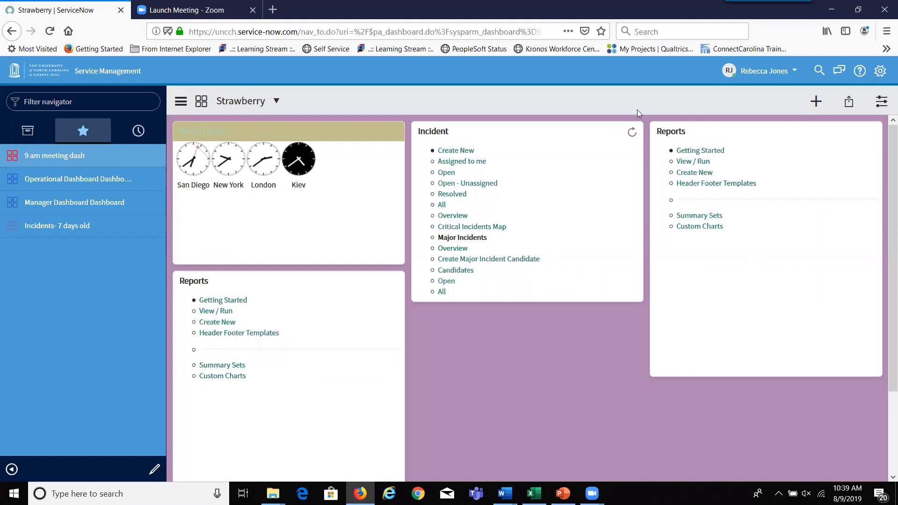
- Open the Strawberry dashboard's Sharing panel and start adding a recipient
left_click(850, 108)
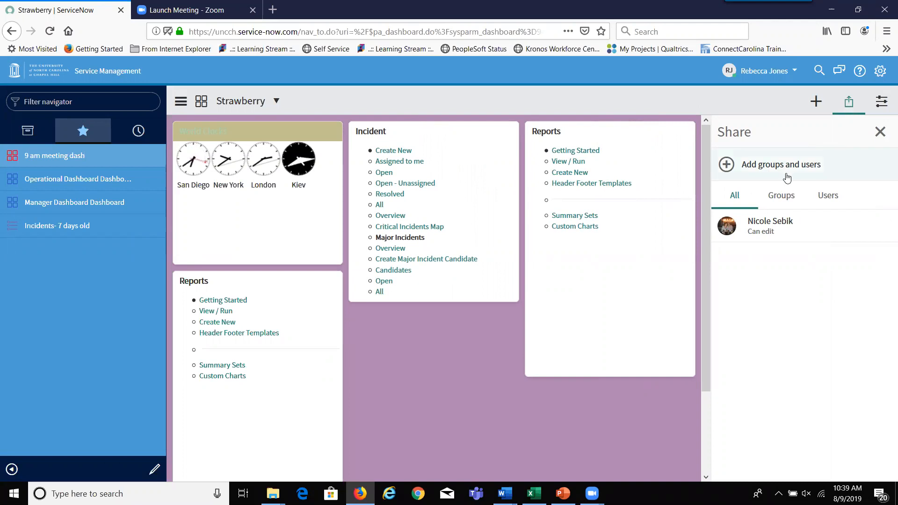
left_click(727, 164)
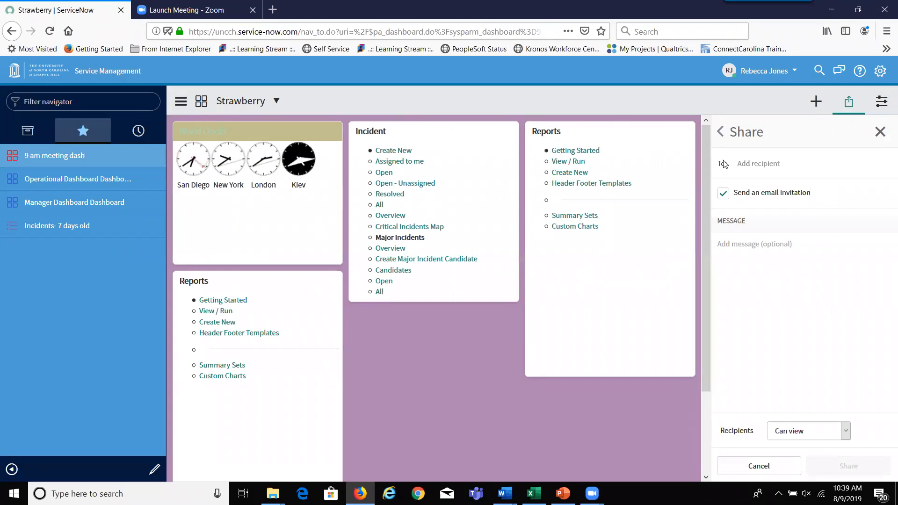
- Search 'enterprise-' in the To field and add the Enterprise-Applications-Change-Management group
left_click(722, 131)
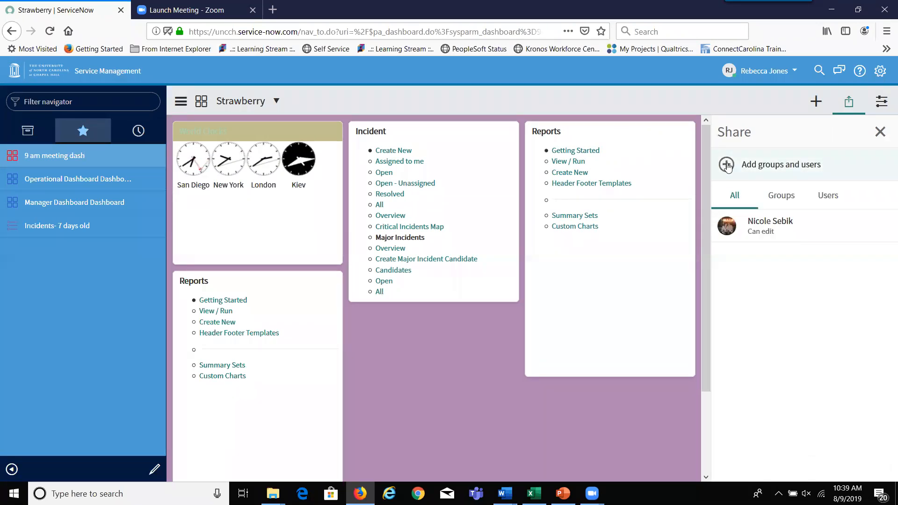
left_click(727, 166)
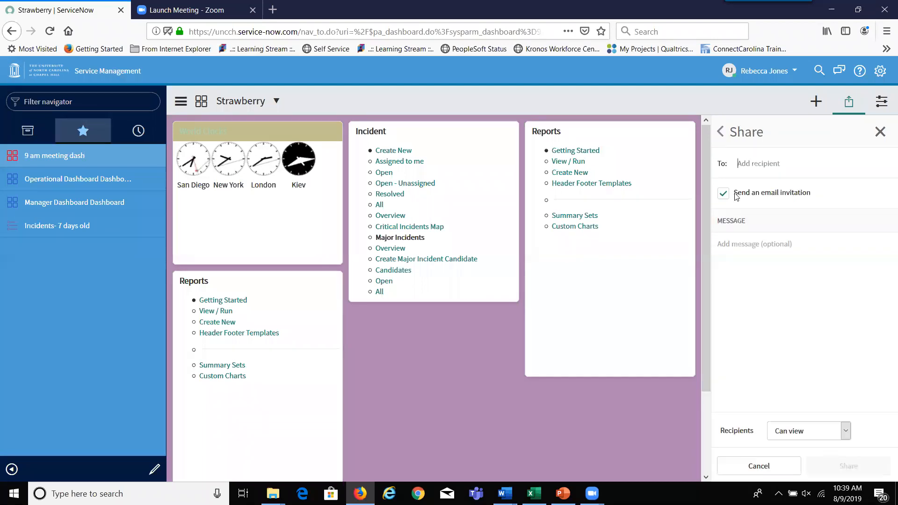
left_click(741, 166)
type("en")
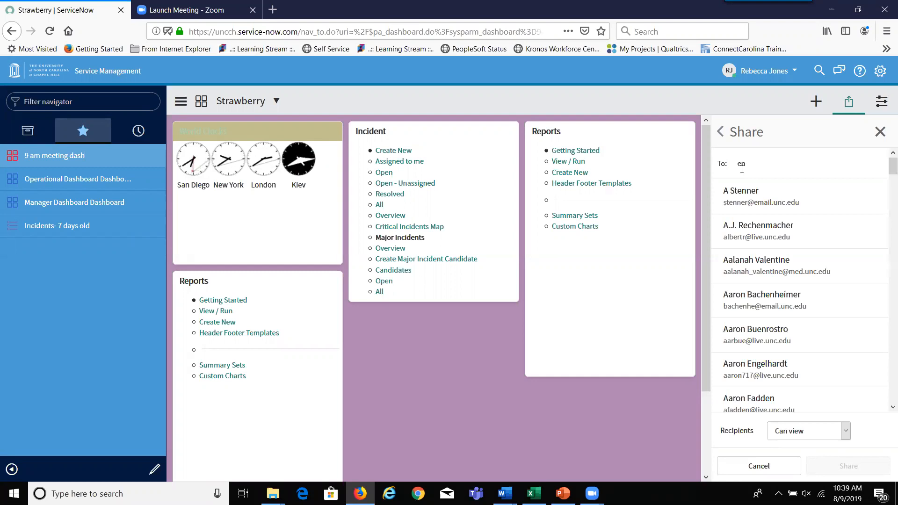
type("t")
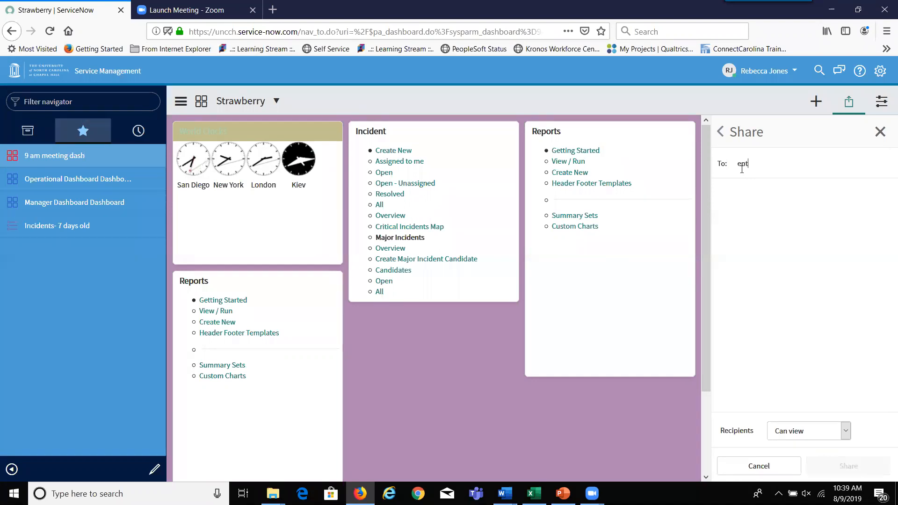
type("erprise app")
key("BackSpace")
key("BackSpace")
key("BackSpace")
type("-Applications-App-Firewall")
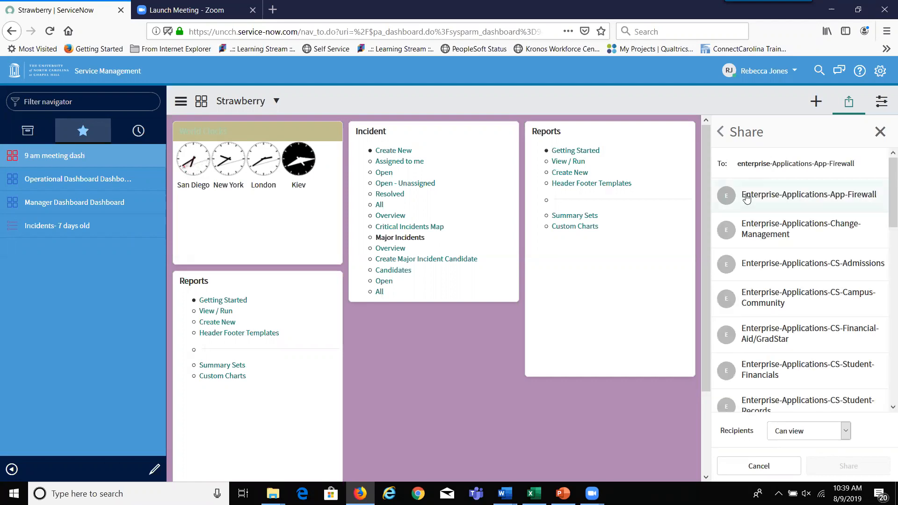
left_click(747, 197)
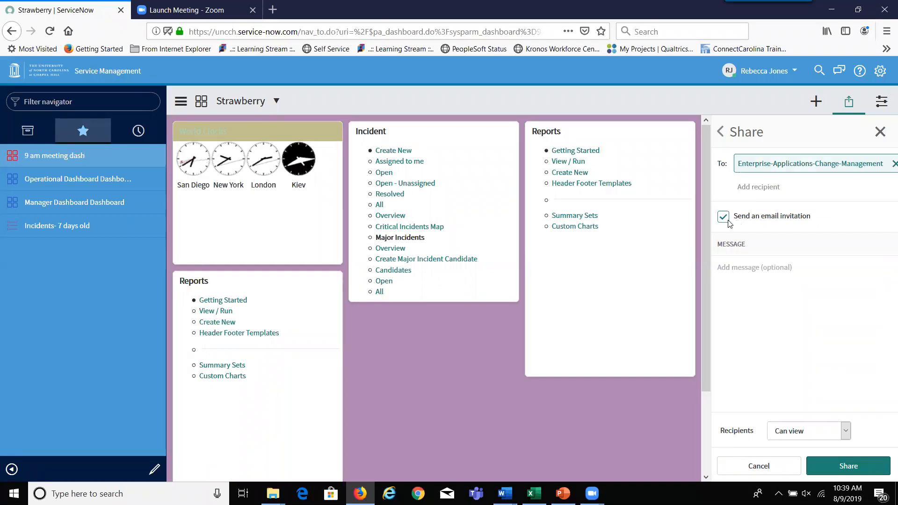
- Write a sharing message inviting the group to feel free to add widgets
left_click(751, 276)
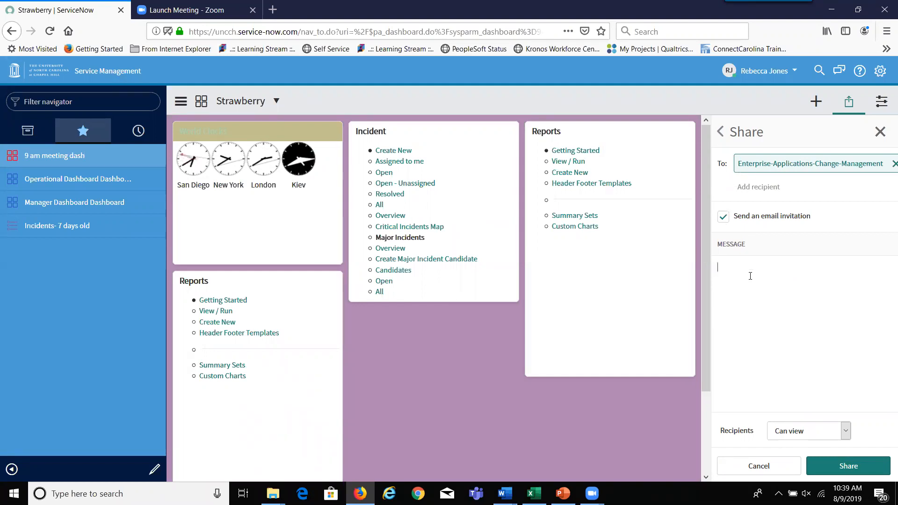
type("Sharing this with you.  Please feel ")
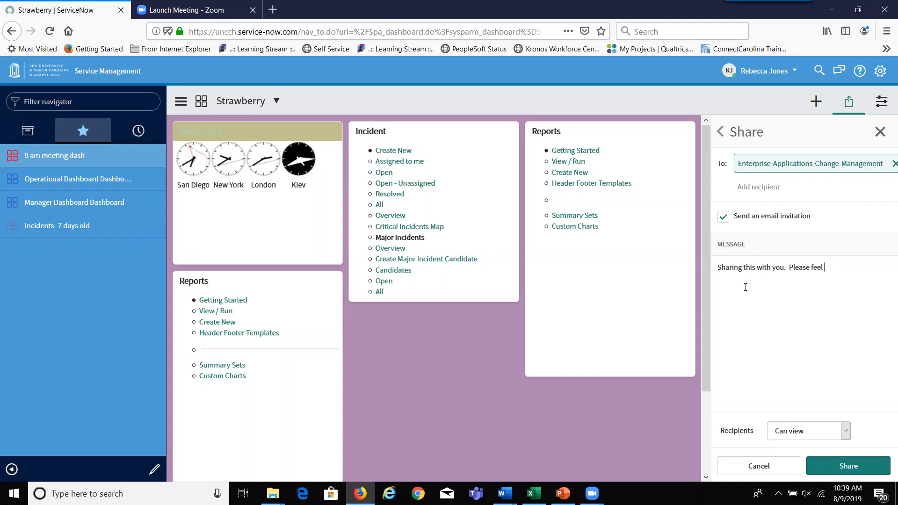
type("free to add widgets,")
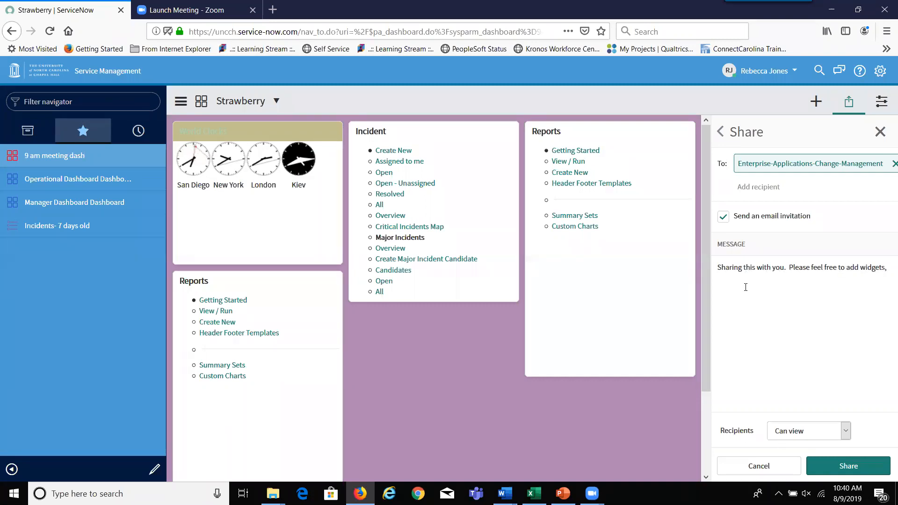
type("but don't take any")
type("y.")
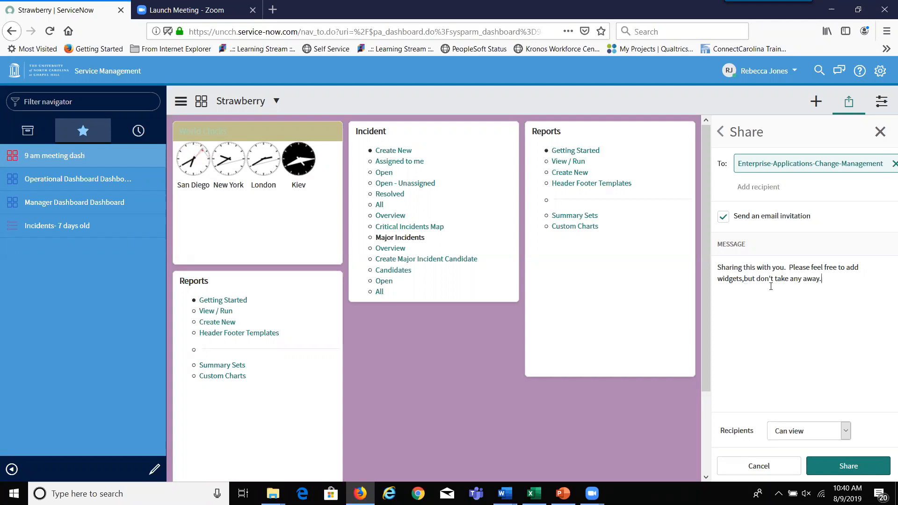
left_click(744, 280)
type(",")
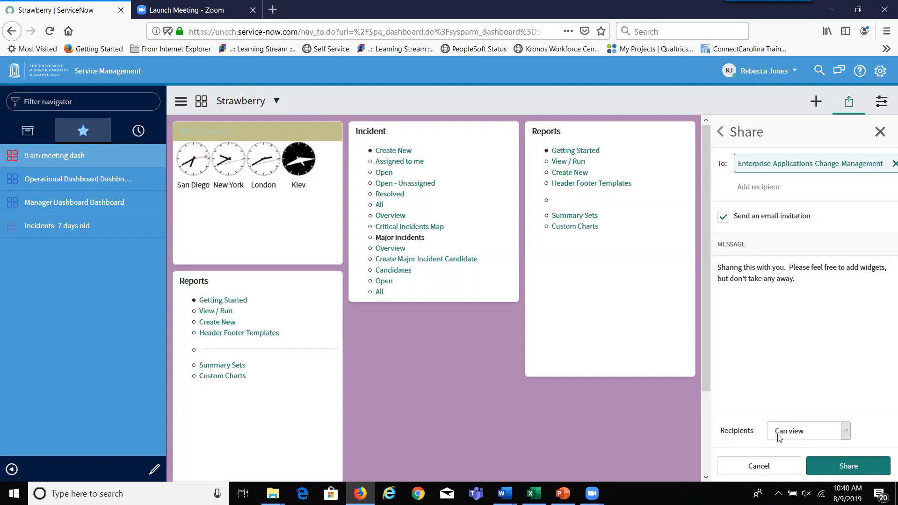
- Set recipient access to Can edit, share the dashboard, and dismiss both notices
left_click(847, 432)
left_click(802, 461)
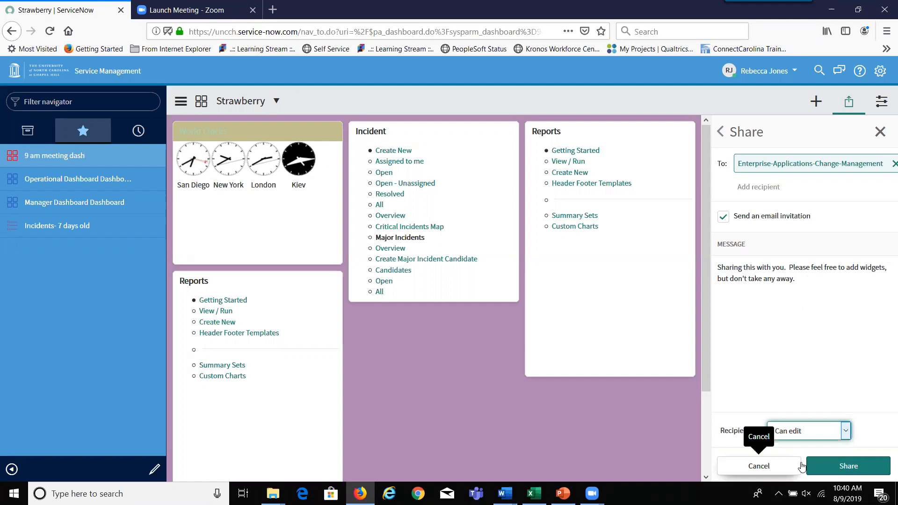
left_click(852, 466)
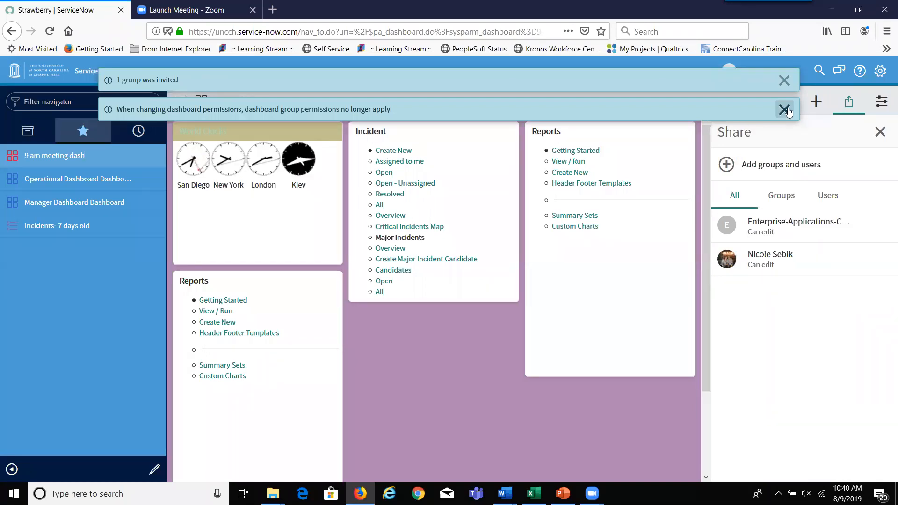
left_click(784, 109)
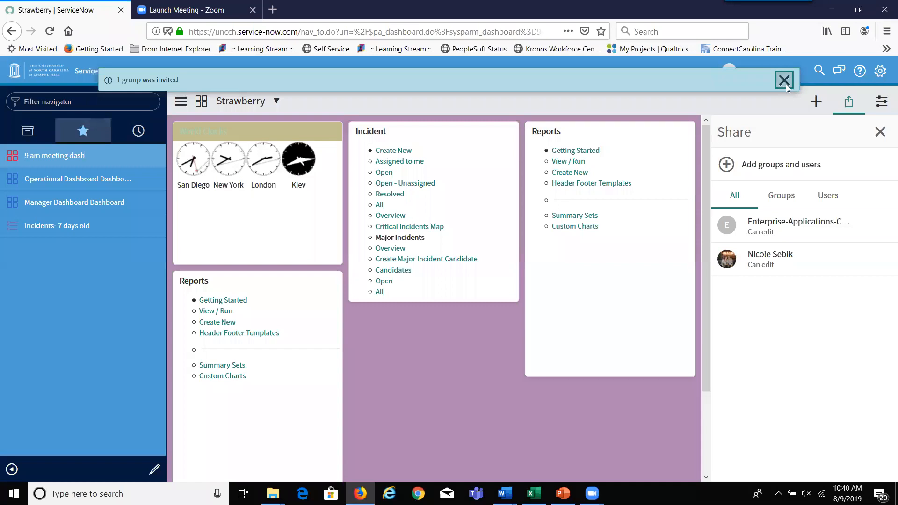
left_click(785, 82)
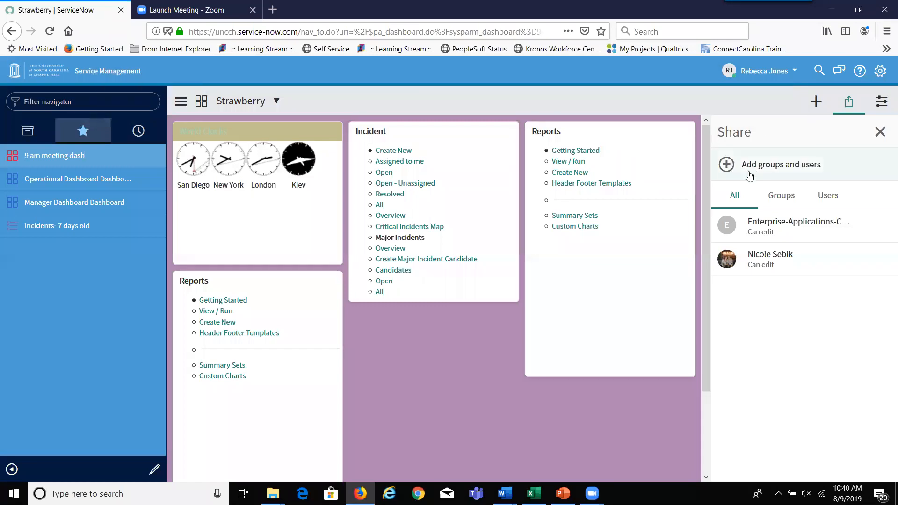
- Add a user by name, clear the message, and share with Can view access
left_click(769, 168)
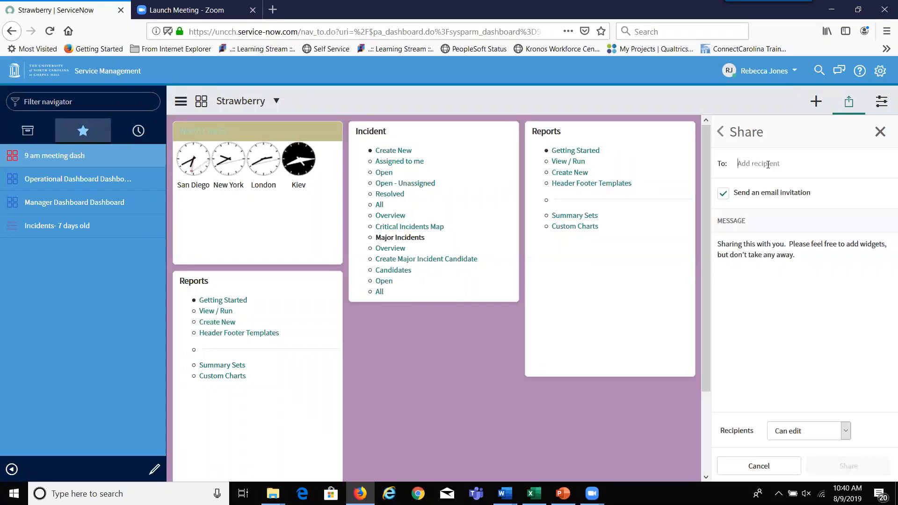
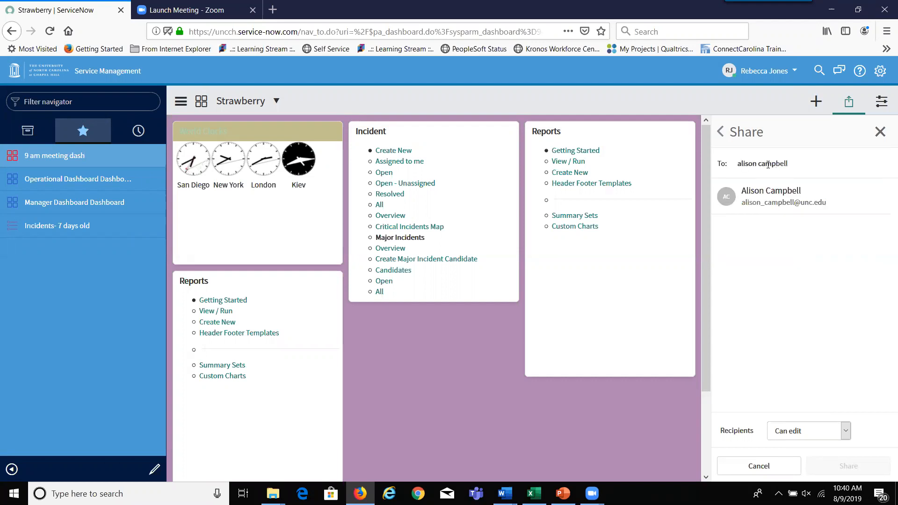
left_click(755, 188)
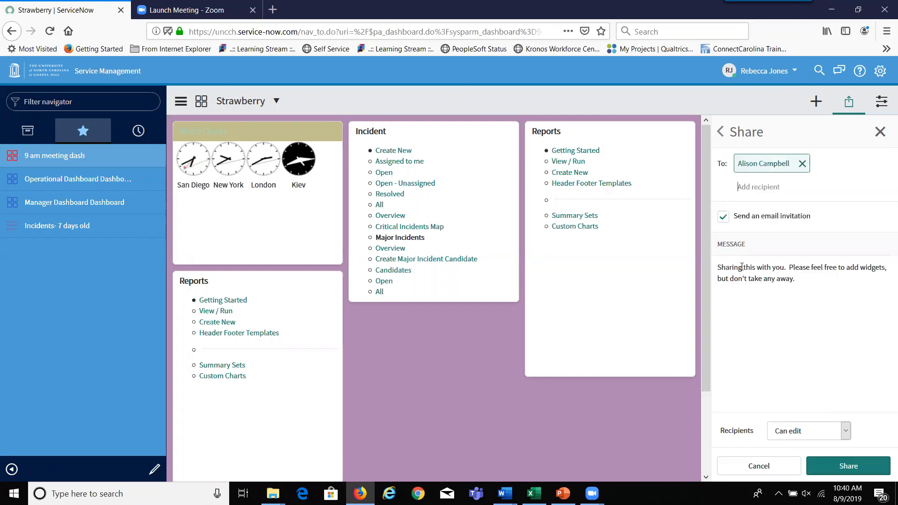
left_click_drag(796, 279, 714, 271)
key("BackSpace")
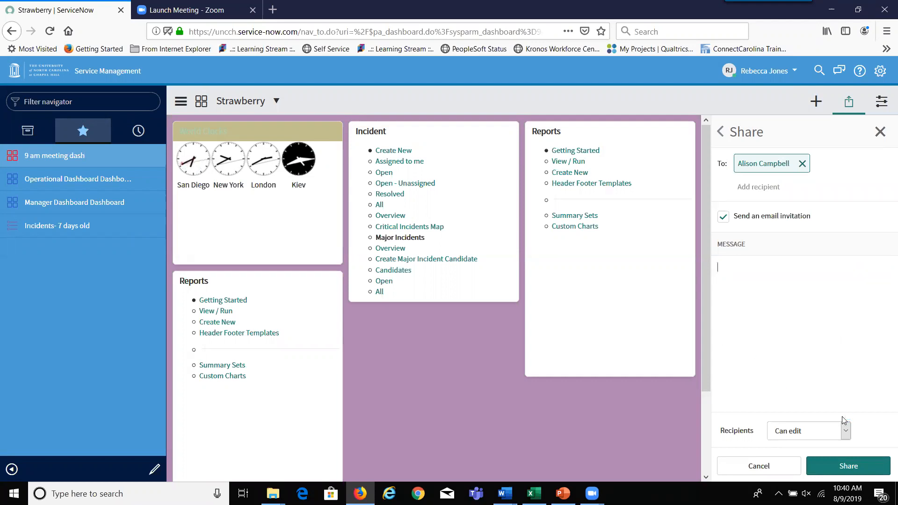
left_click(846, 433)
left_click(809, 449)
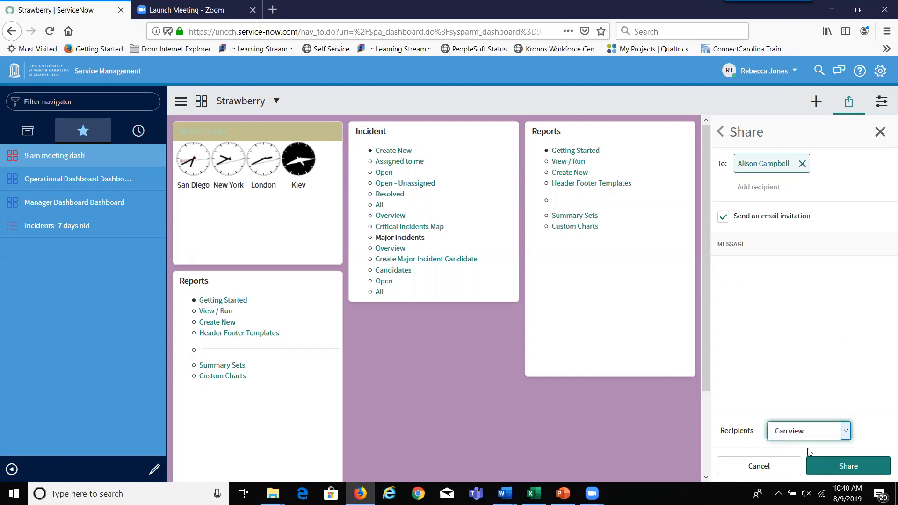
left_click(837, 466)
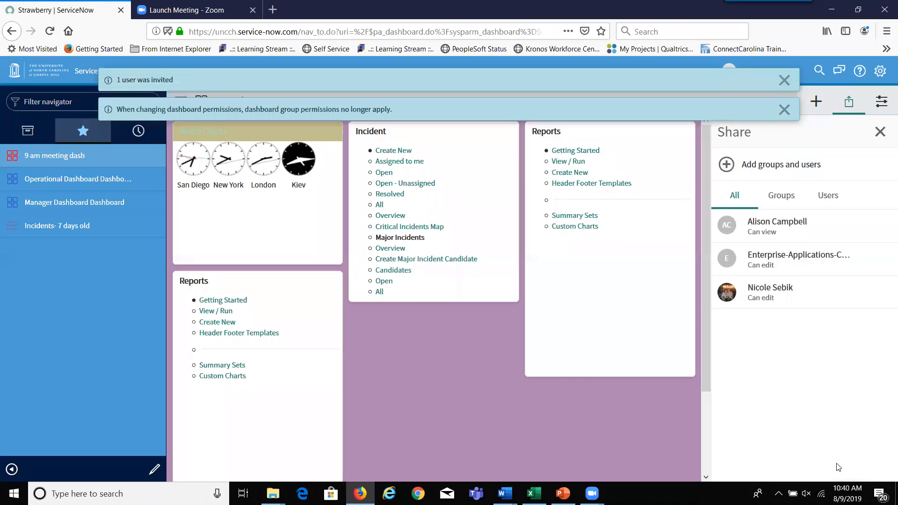
left_click(785, 109)
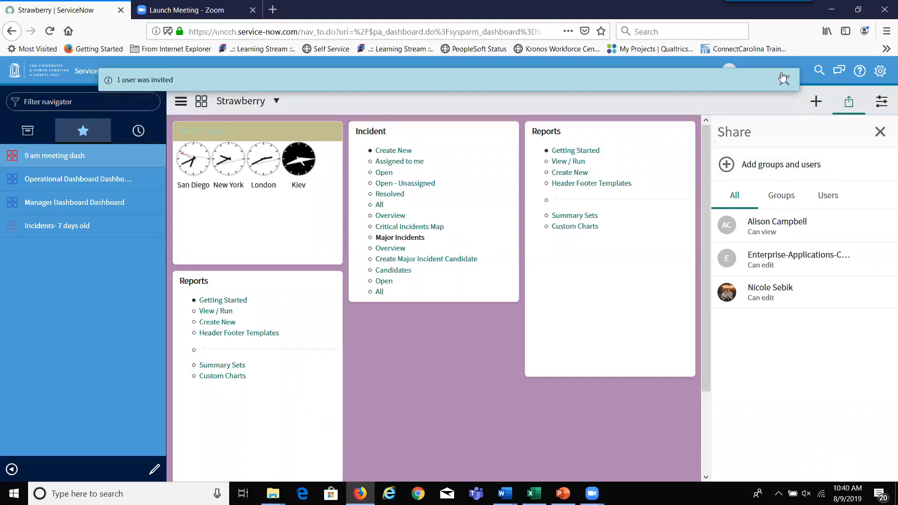
- Reopen the Sharing panel and open the view-only user's access profile
left_click(784, 79)
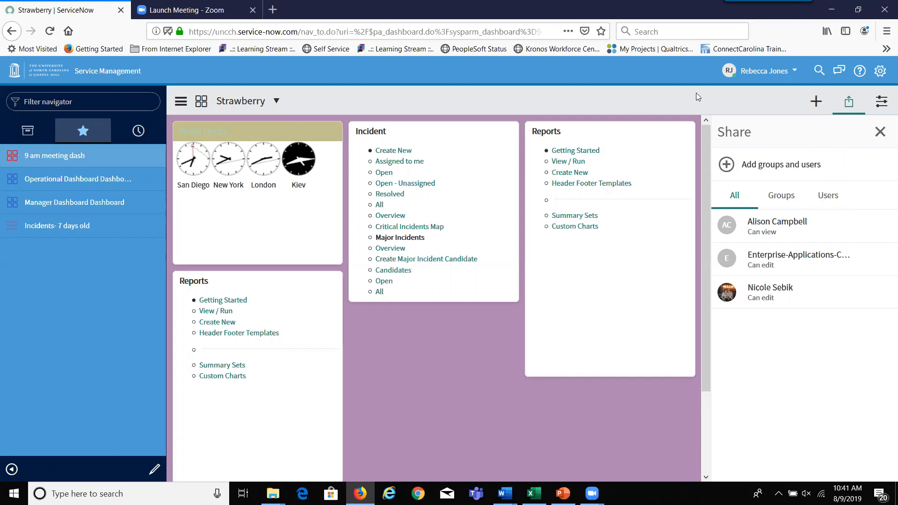
left_click(880, 132)
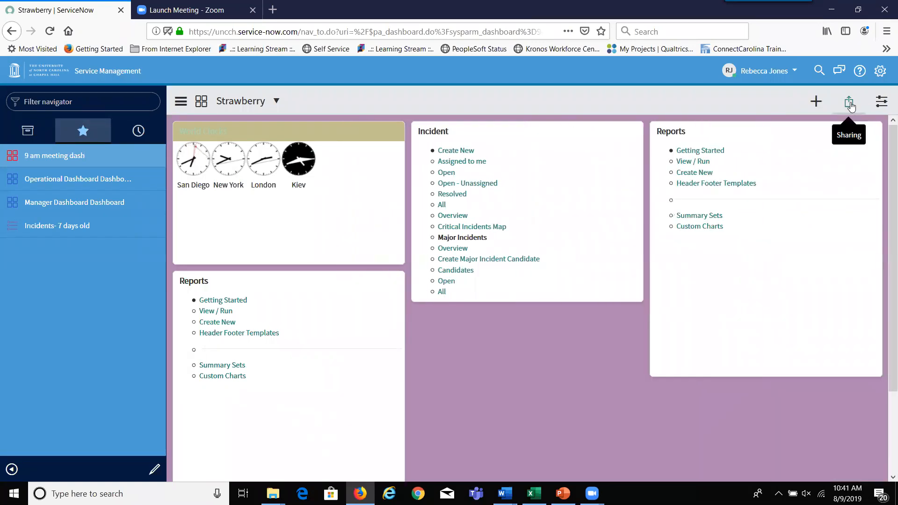
left_click(849, 103)
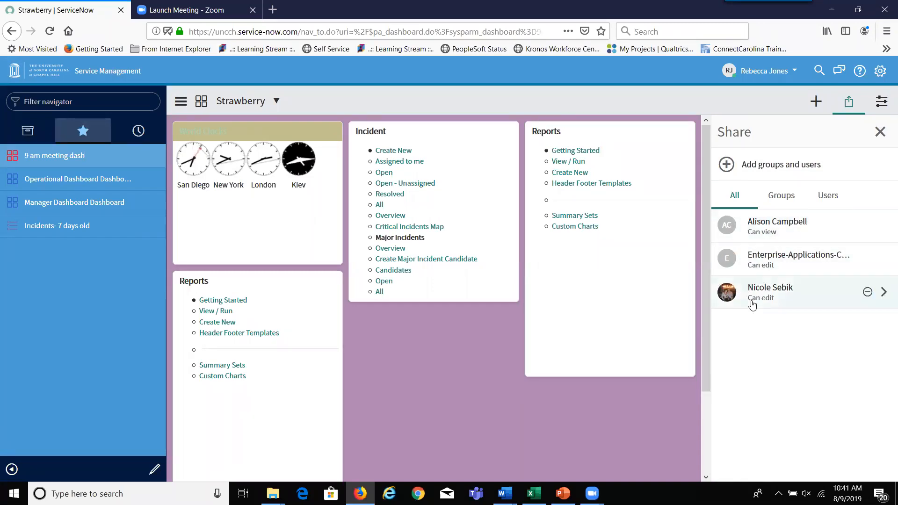
left_click(776, 228)
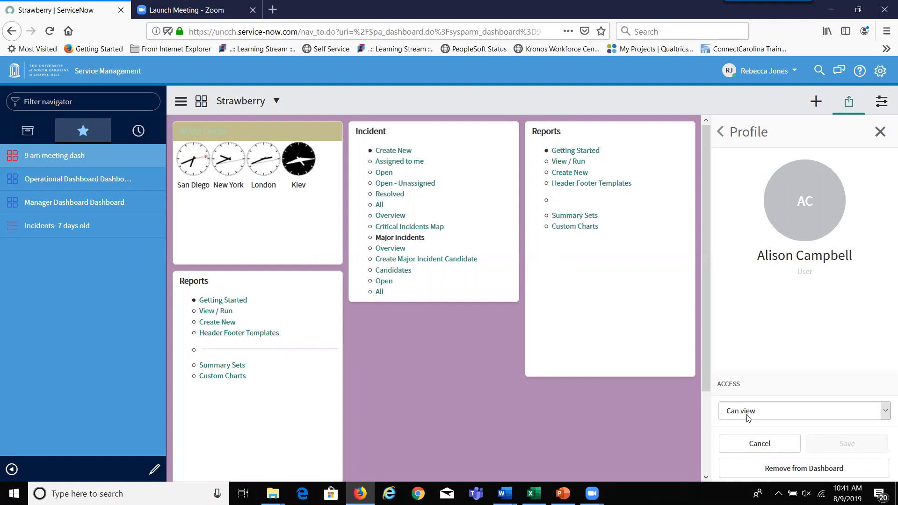
- Change the Enterprise-Applications-Change-Management group's Strawberry access to Can view and save it
left_click(726, 134)
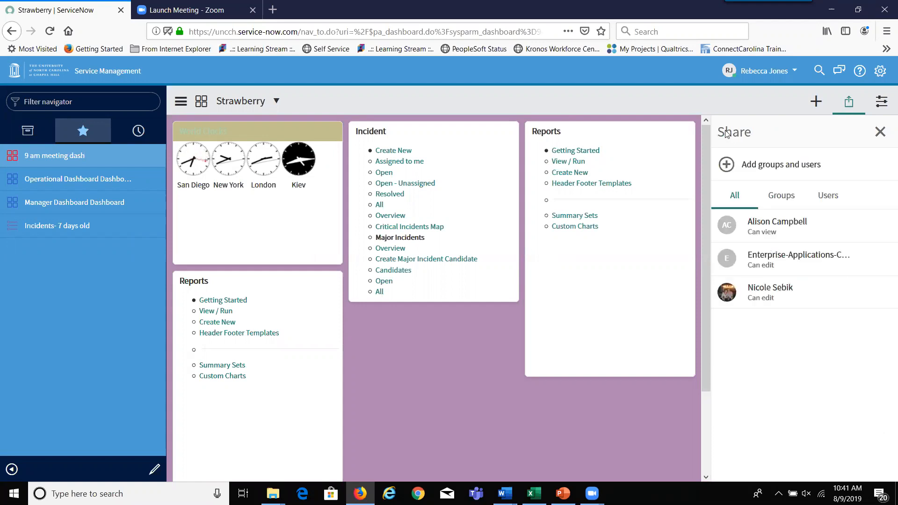
left_click(749, 256)
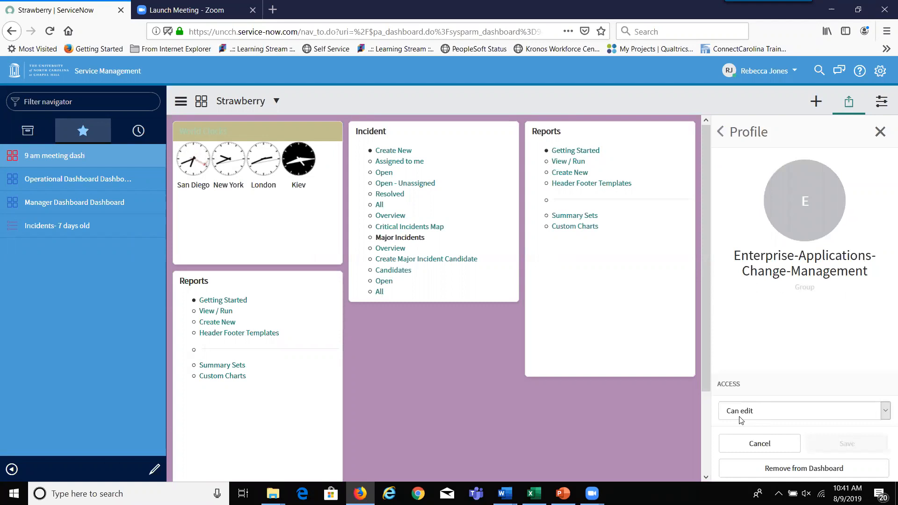
left_click(885, 414)
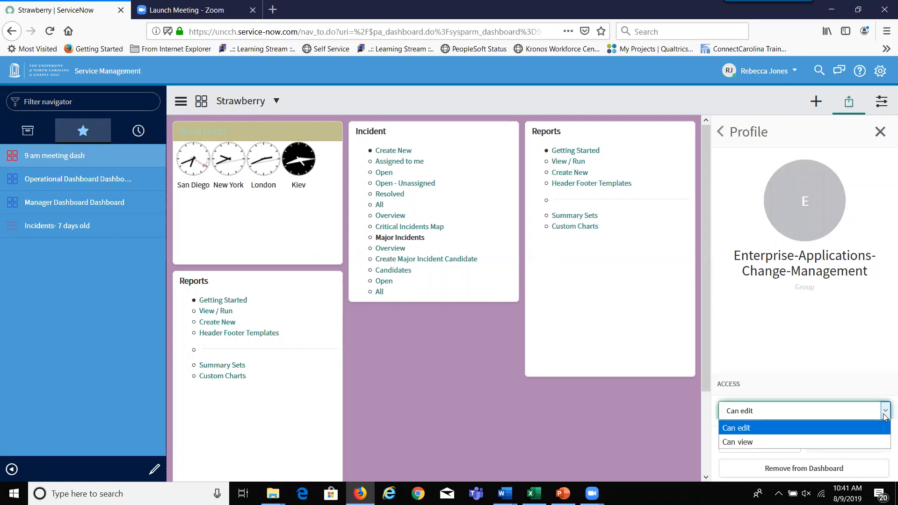
left_click(758, 442)
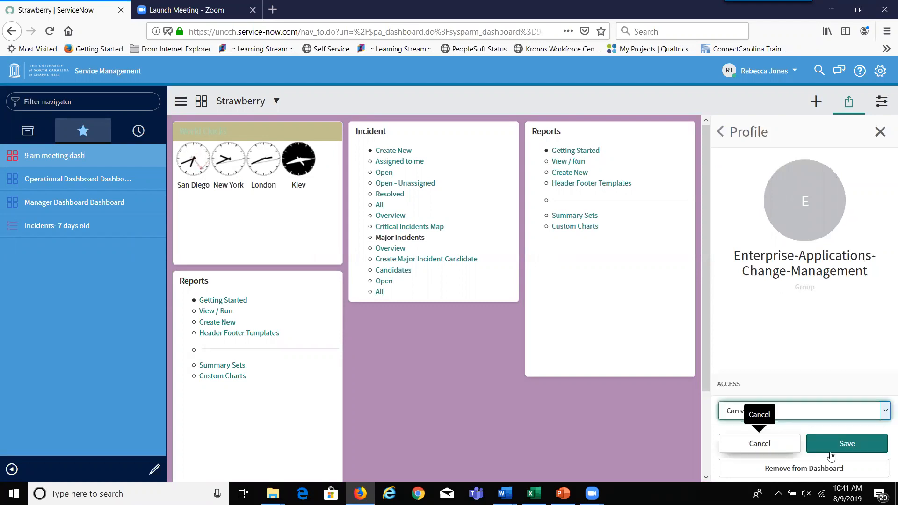
left_click(846, 452)
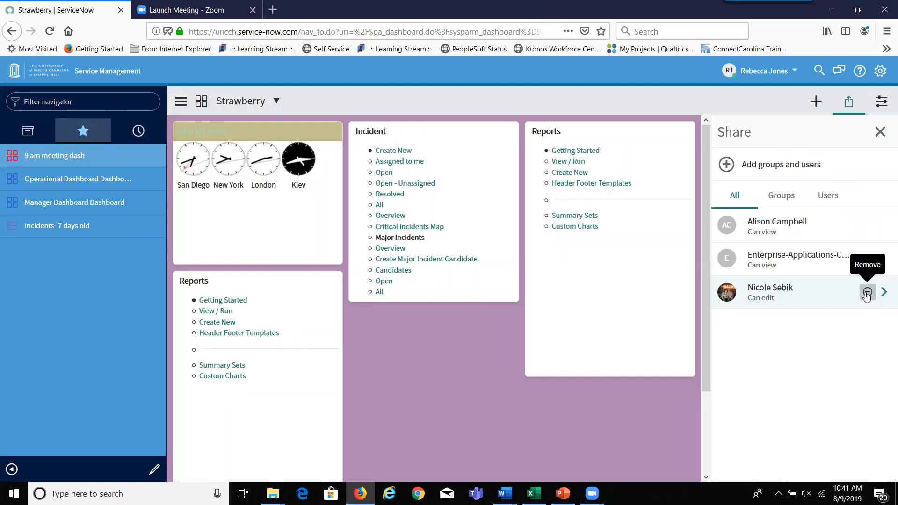
- Remove the remaining Can edit user from Strawberry's sharing list, then close the Share panel
left_click(866, 293)
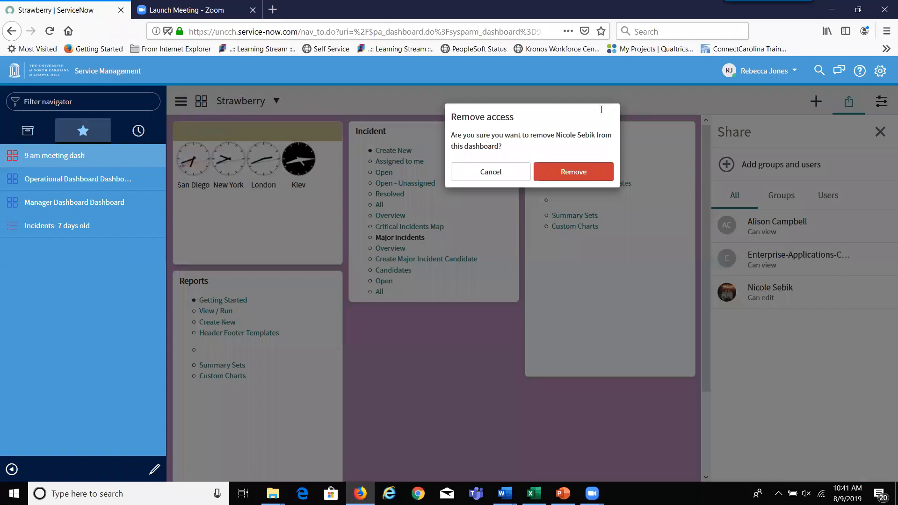
left_click(571, 171)
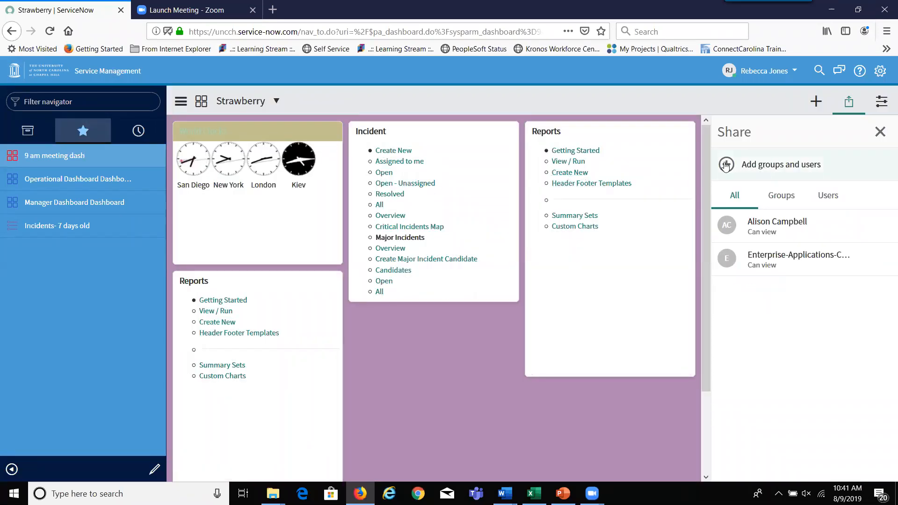
left_click(880, 133)
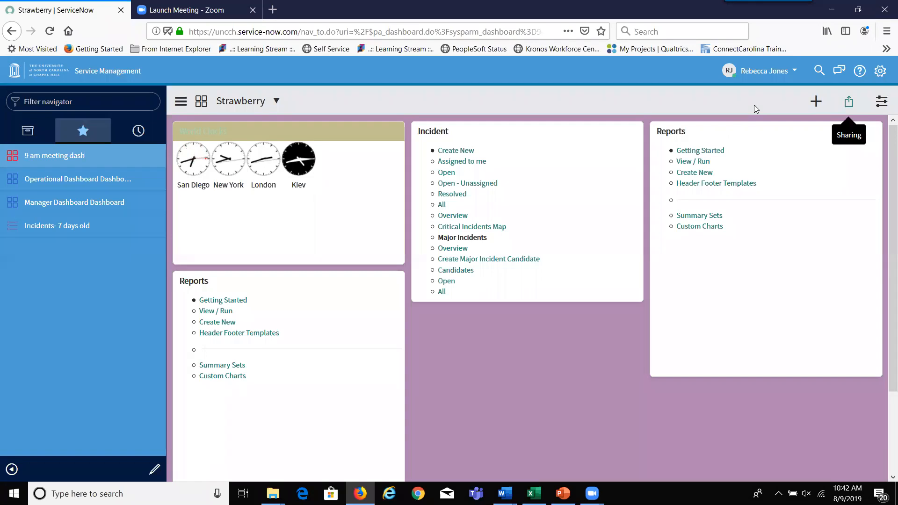
left_click(815, 105)
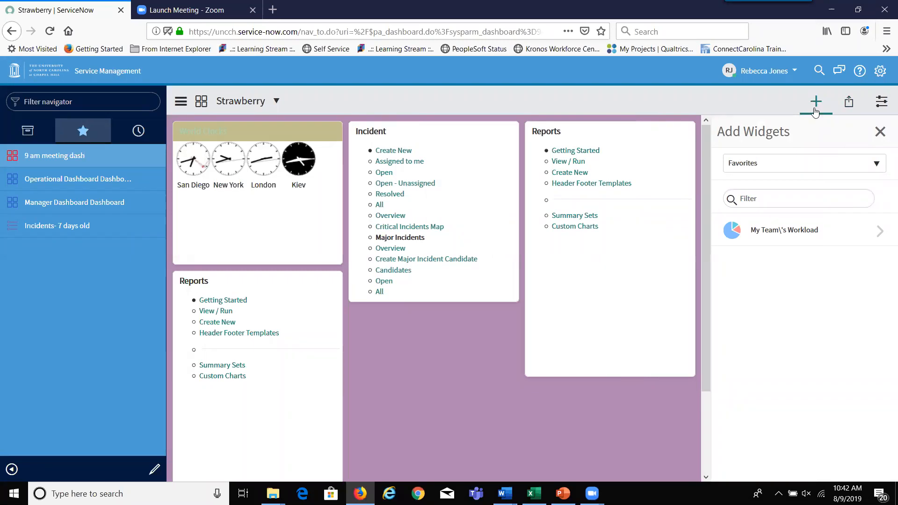
left_click(876, 165)
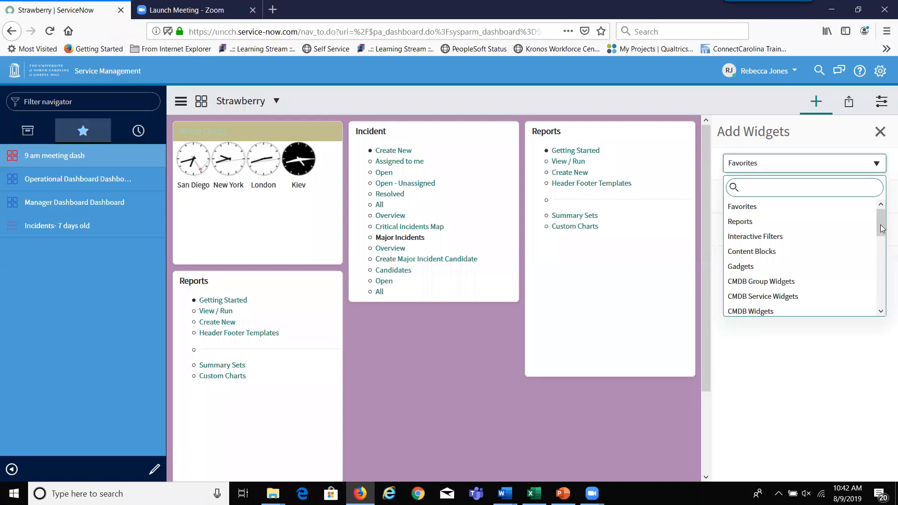
left_click_drag(881, 239, 880, 263)
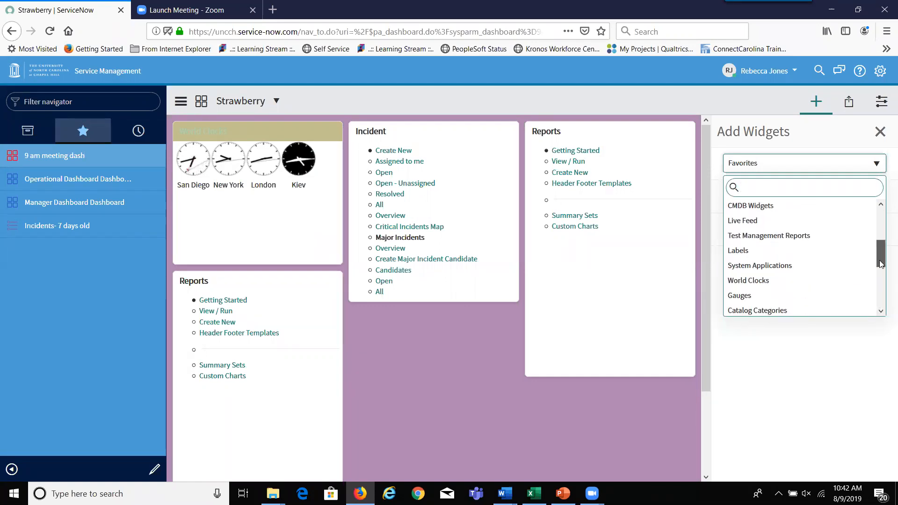
left_click(823, 262)
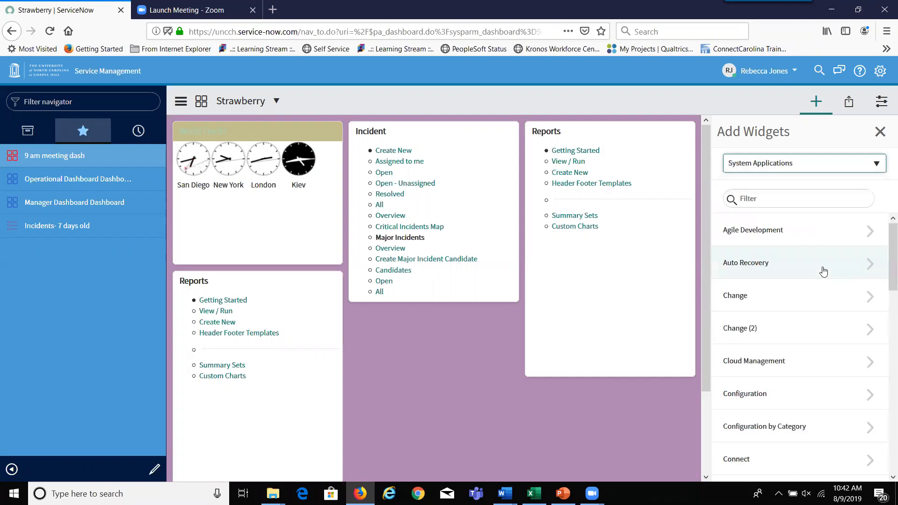
left_click_drag(887, 252, 885, 303)
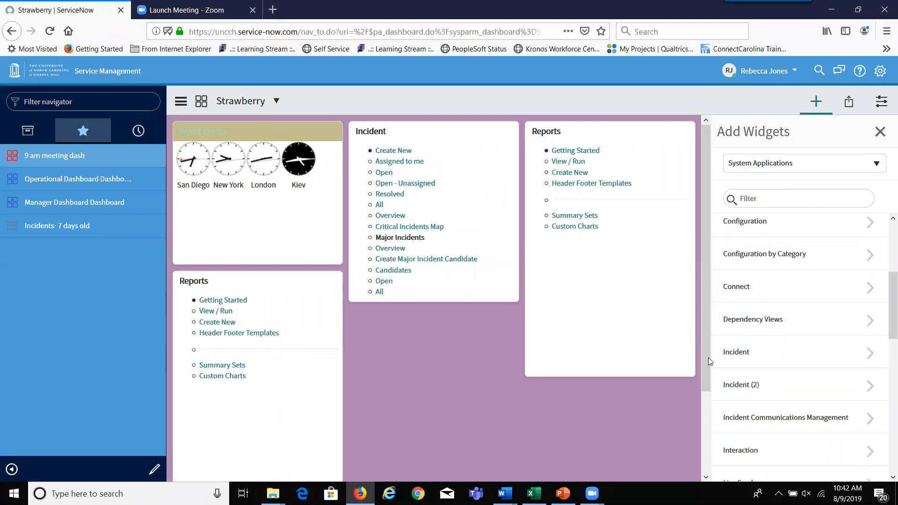
left_click(760, 389)
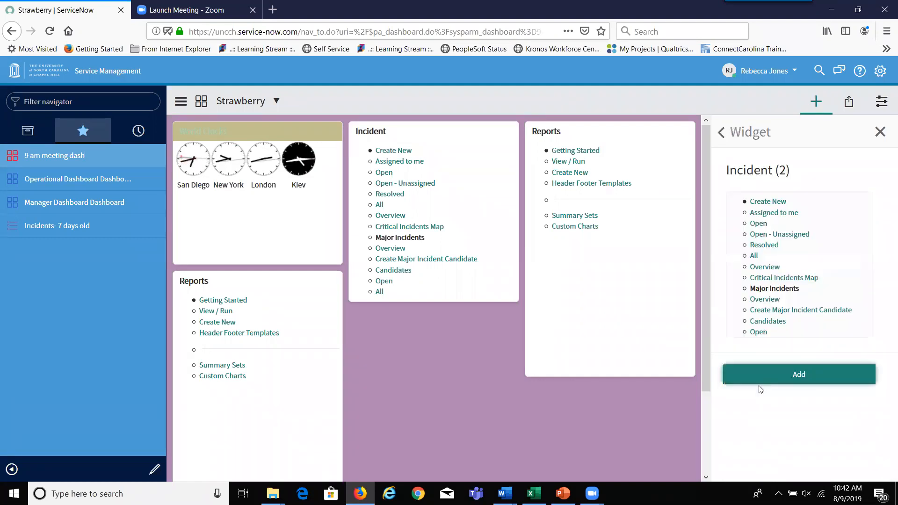
left_click(768, 379)
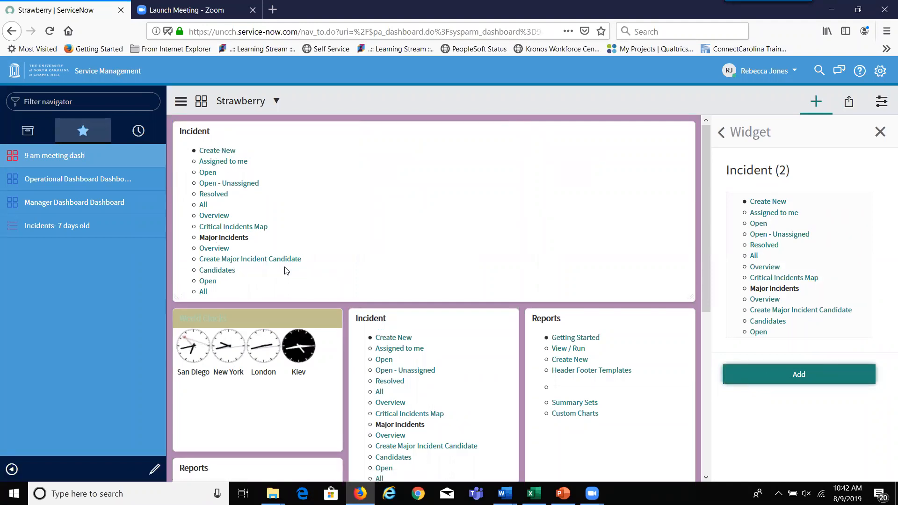
left_click(881, 133)
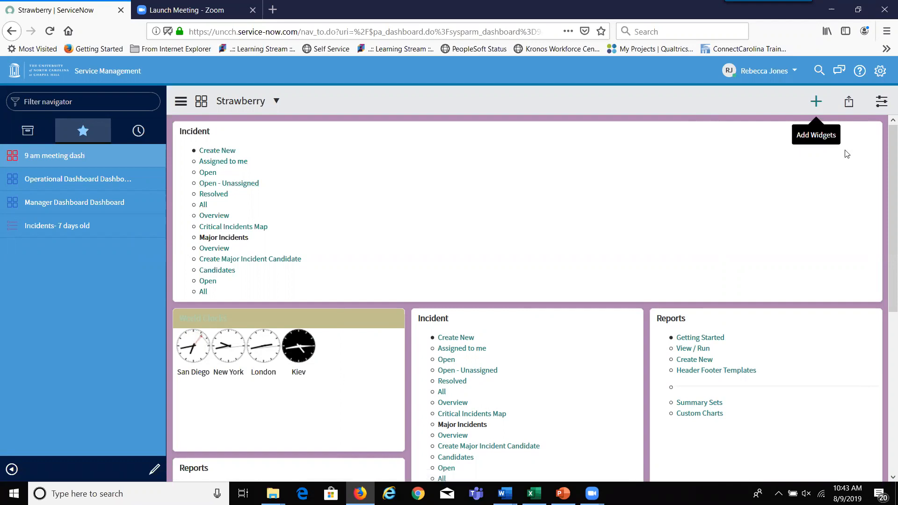
left_click(814, 106)
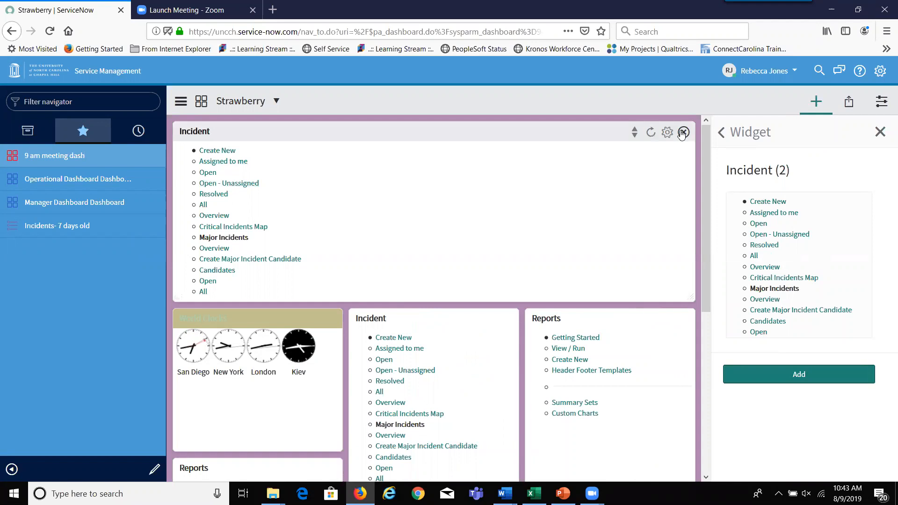
left_click(683, 133)
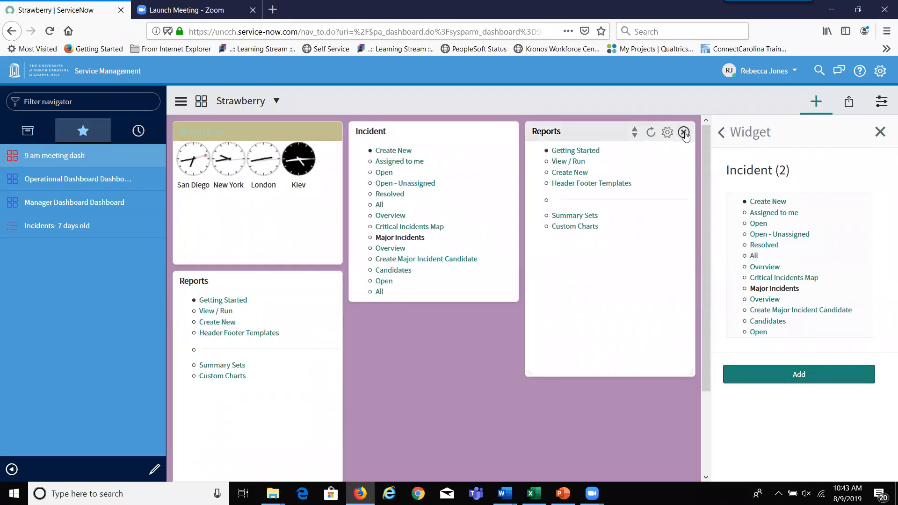
left_click(880, 133)
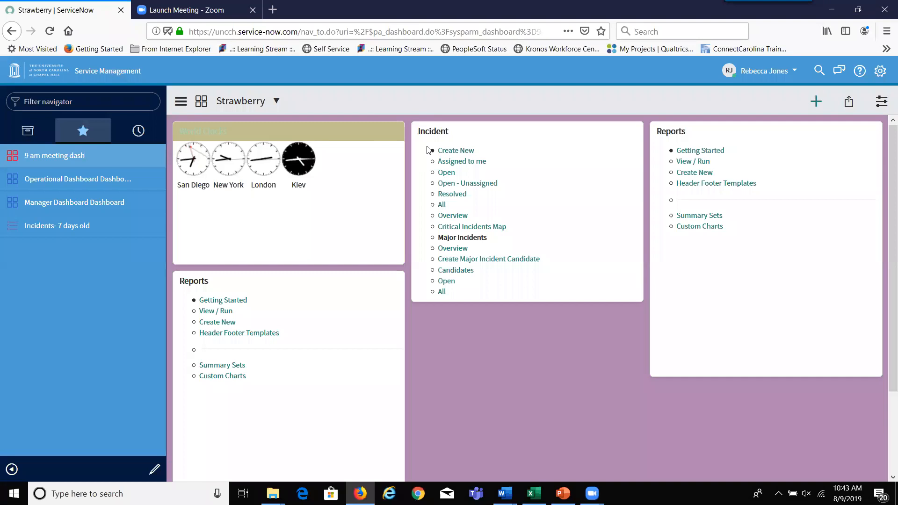
left_click(14, 75)
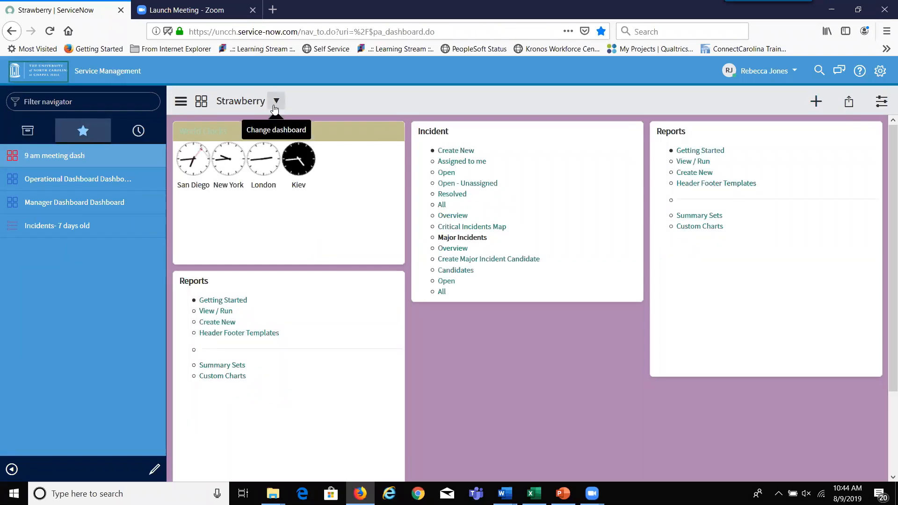
- Open the Operational Dashboard from the Dashboards overview
left_click(202, 102)
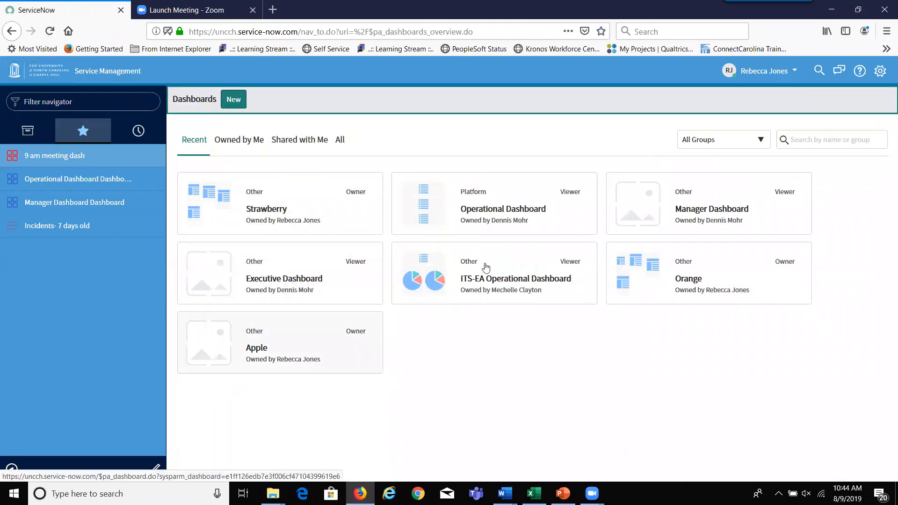
left_click(522, 218)
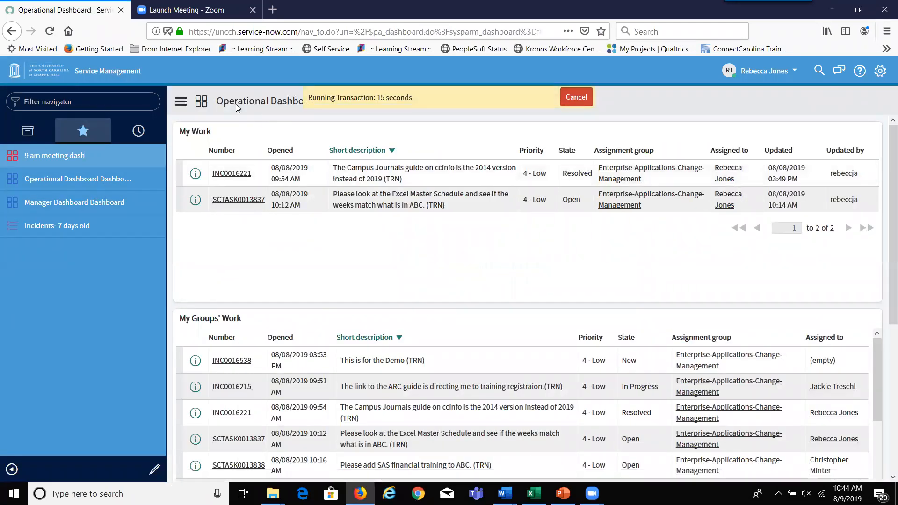
left_click(243, 165)
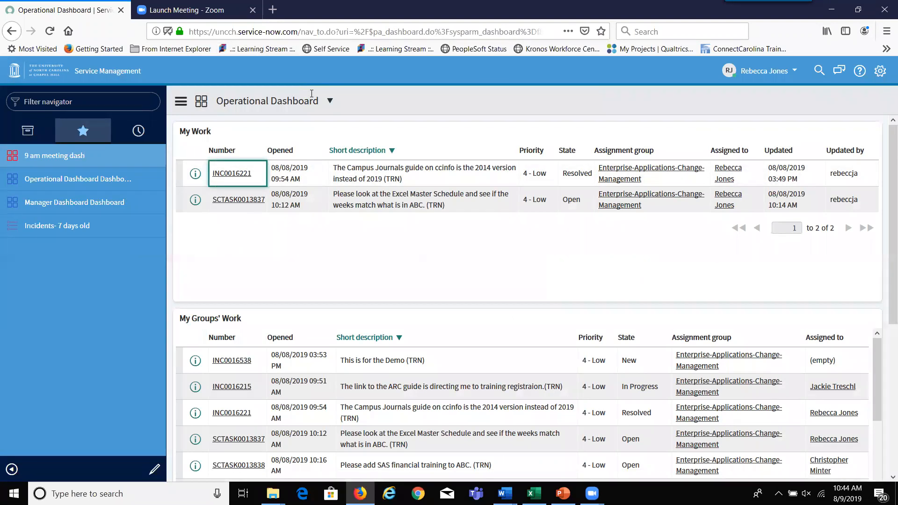
- Browse the dashboard list, view the 'Incidents- 7 days old' favourite, then return home
left_click(332, 108)
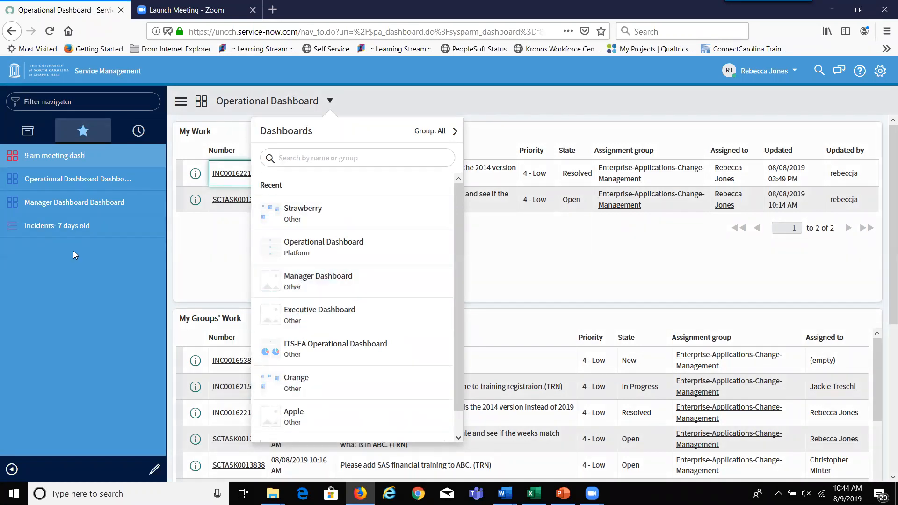
left_click(59, 232)
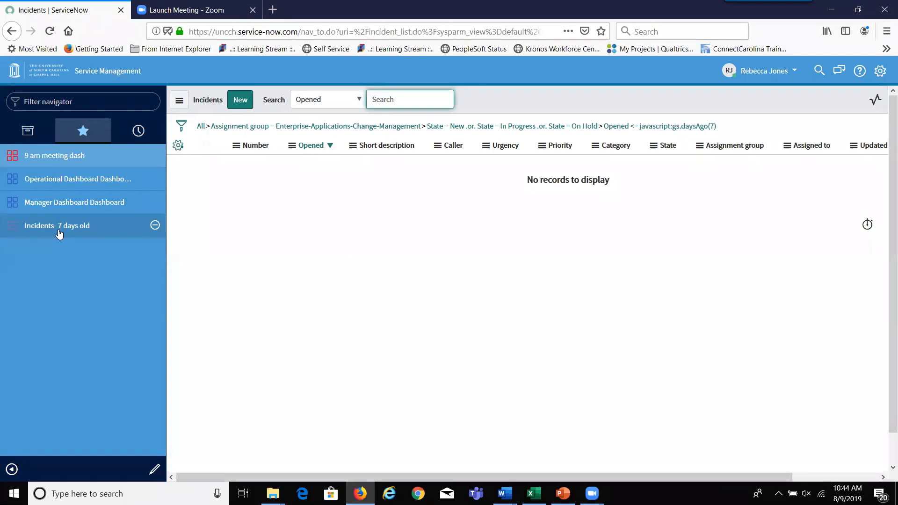
left_click(14, 77)
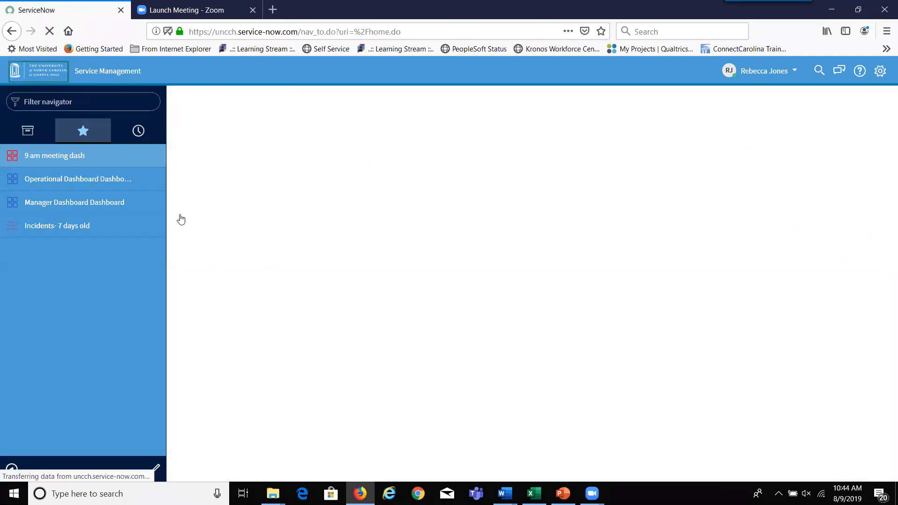